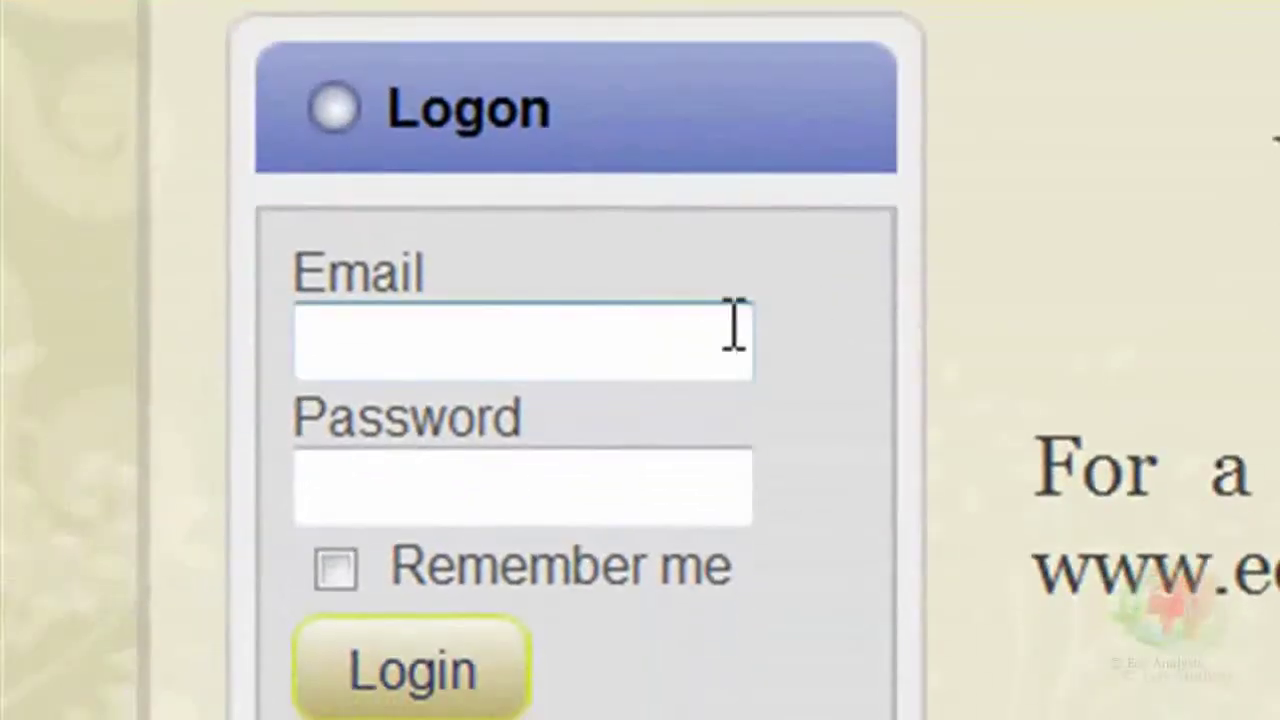
Log in to the training site with the account e-mail and password.
left_click(664, 439)
left_click(658, 420)
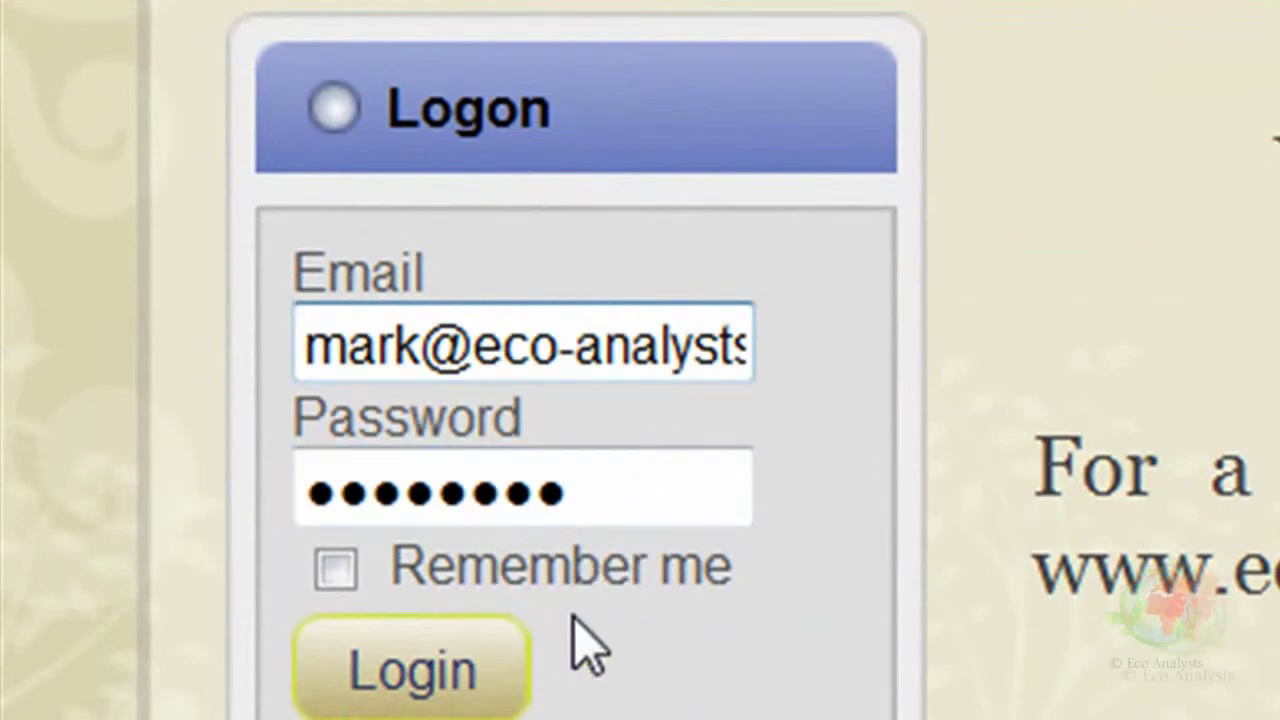
left_click(425, 665)
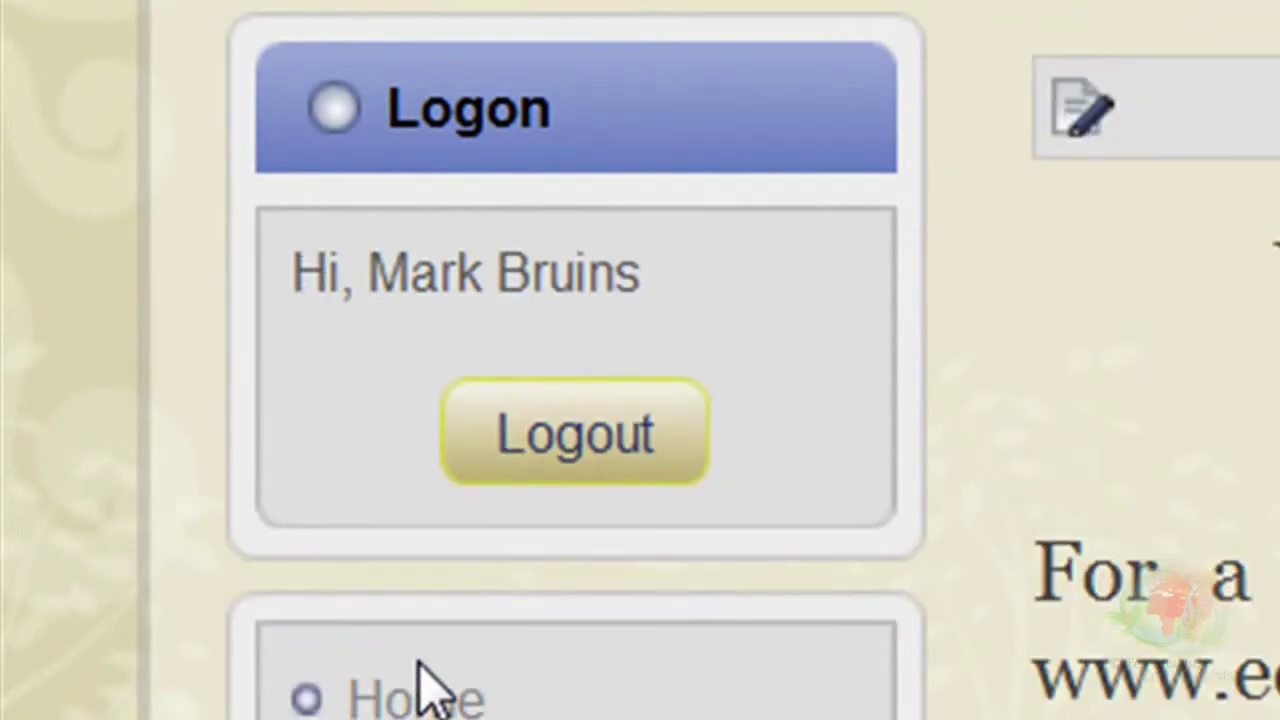
Open the Carbon Calculator from the members area and set the country of residence to South Africa.
scroll(425, 690, "down", 5)
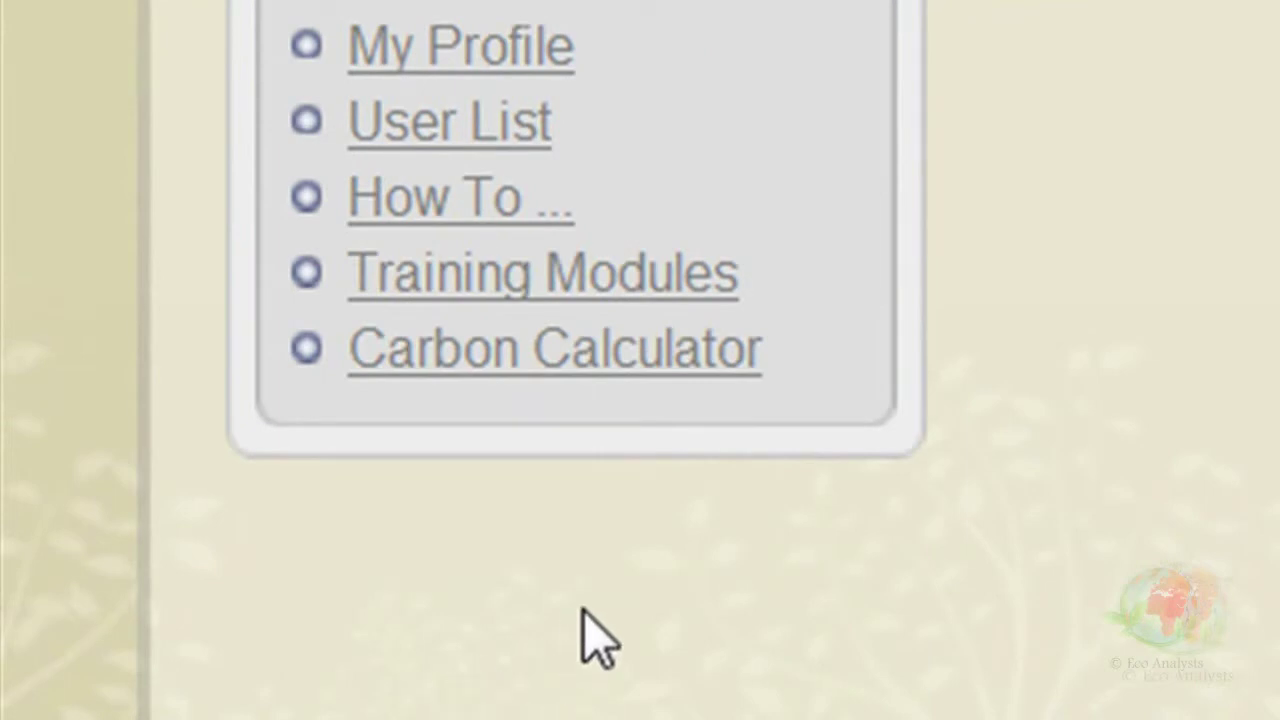
left_click(638, 374)
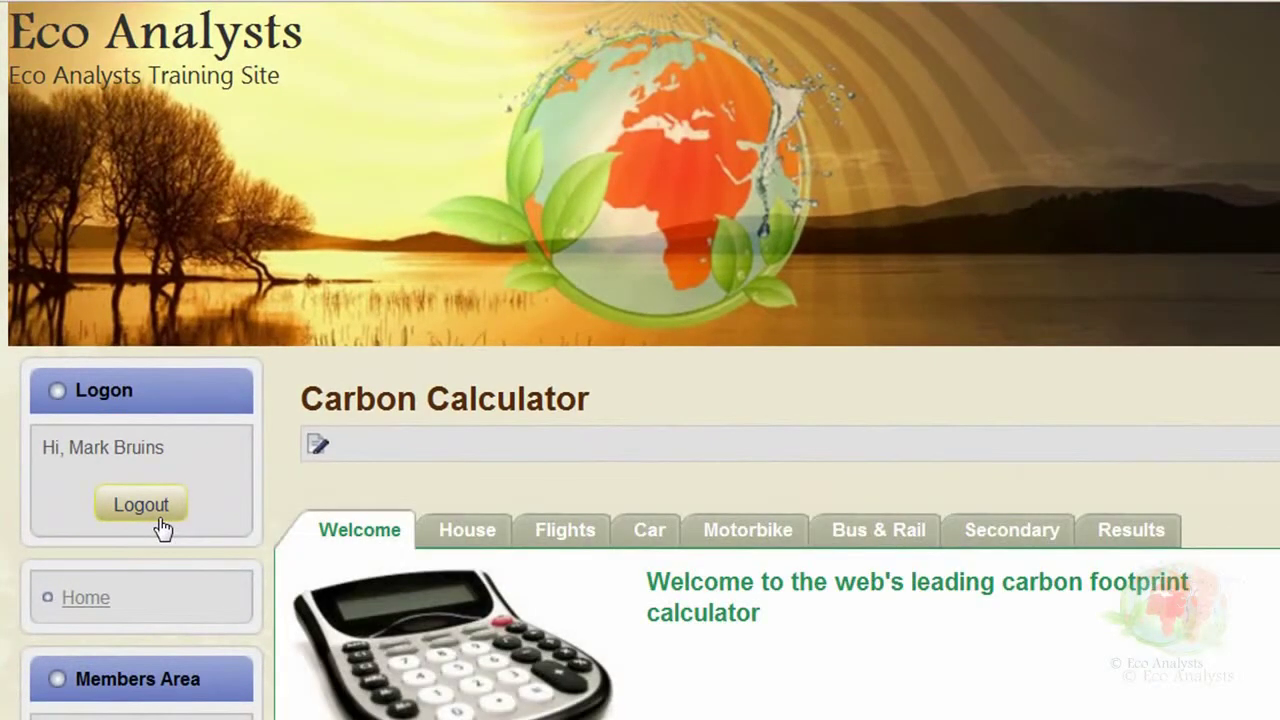
scroll(237, 537, "down", 4)
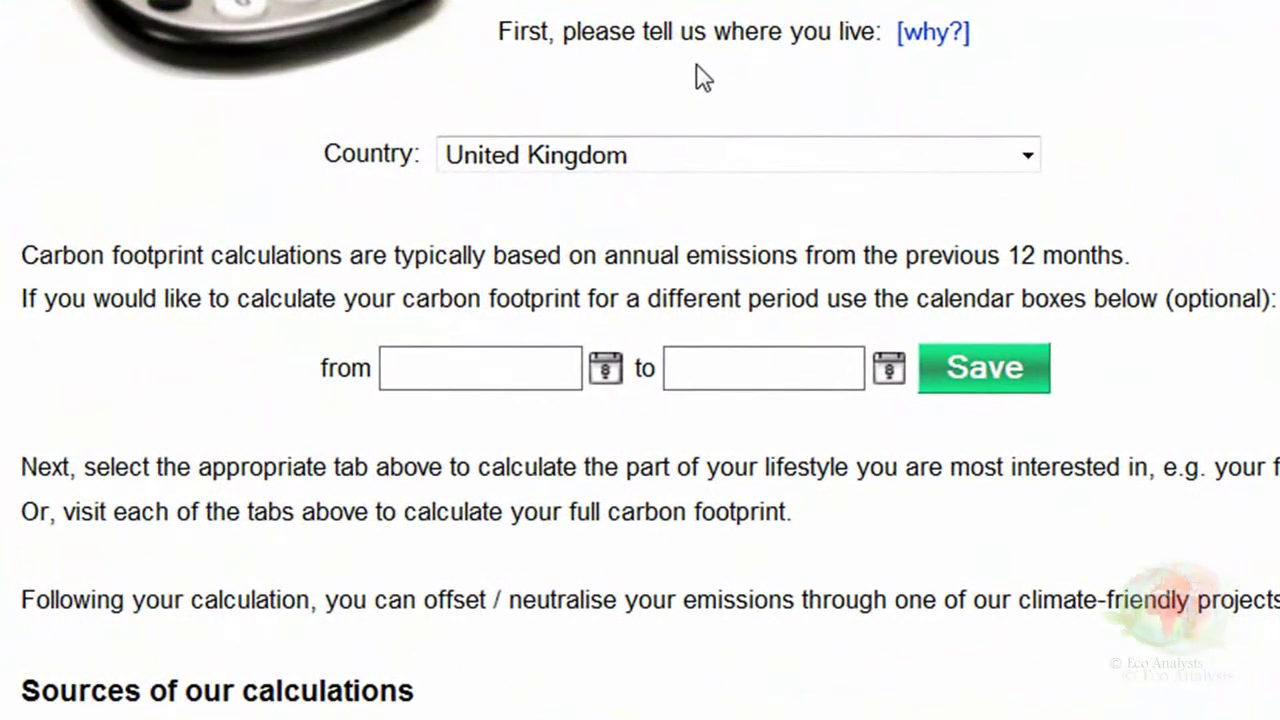
left_click(714, 161)
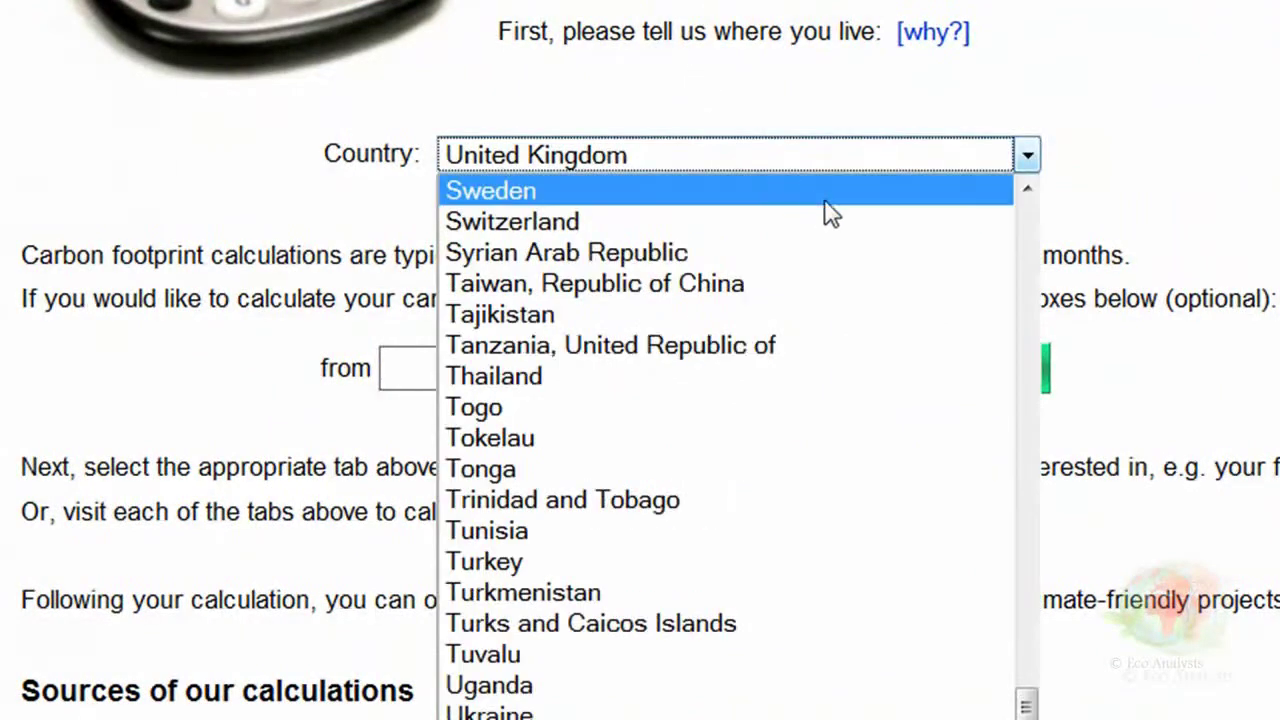
scroll(1000, 250, "up", 6)
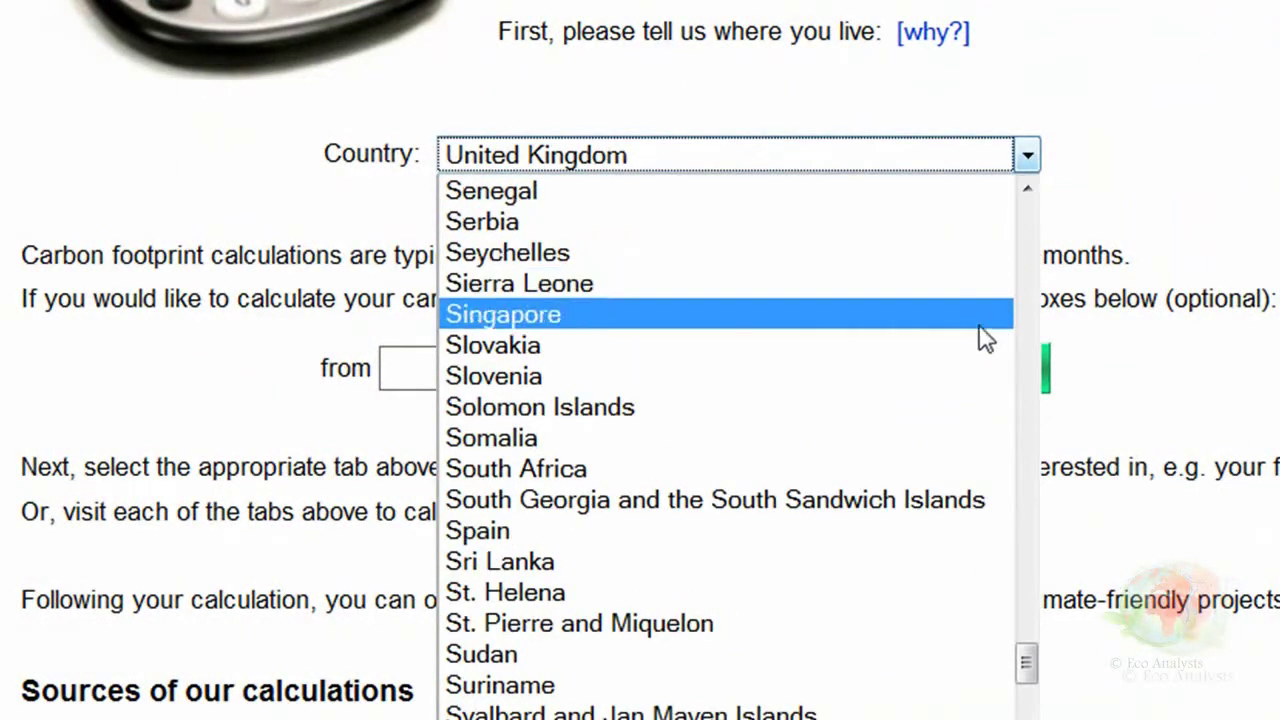
left_click(963, 466)
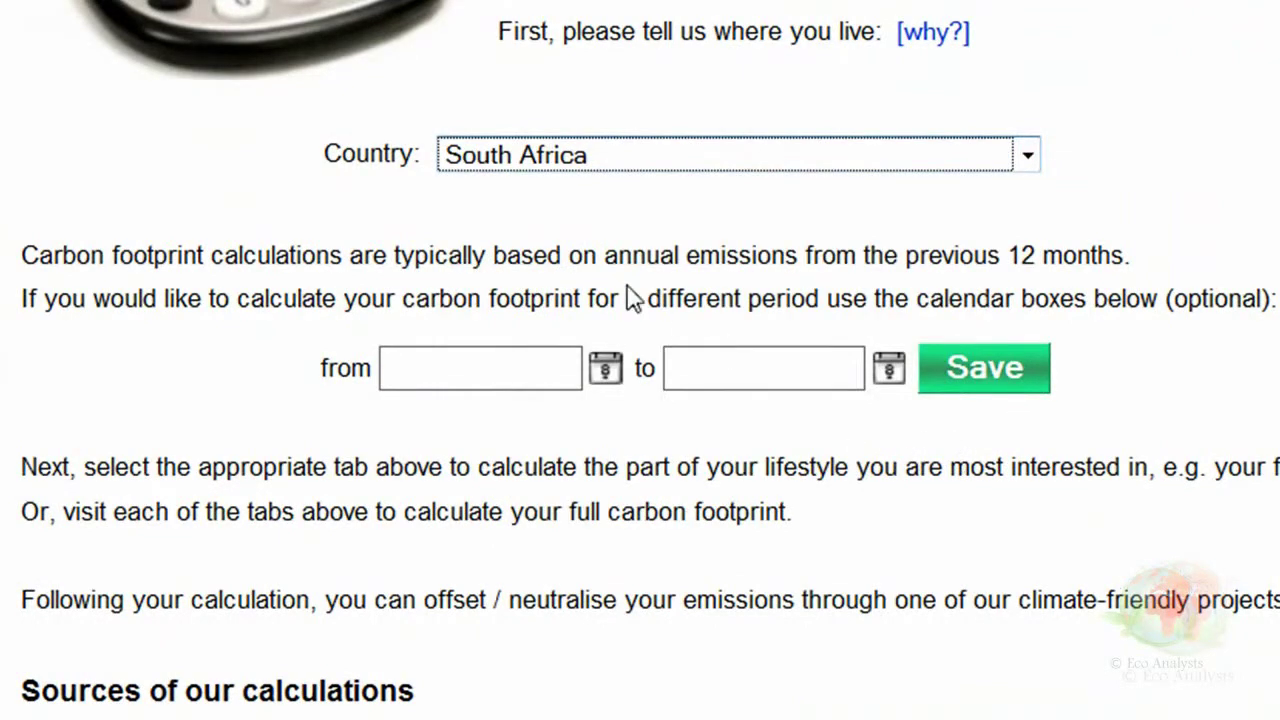
left_click(1008, 285)
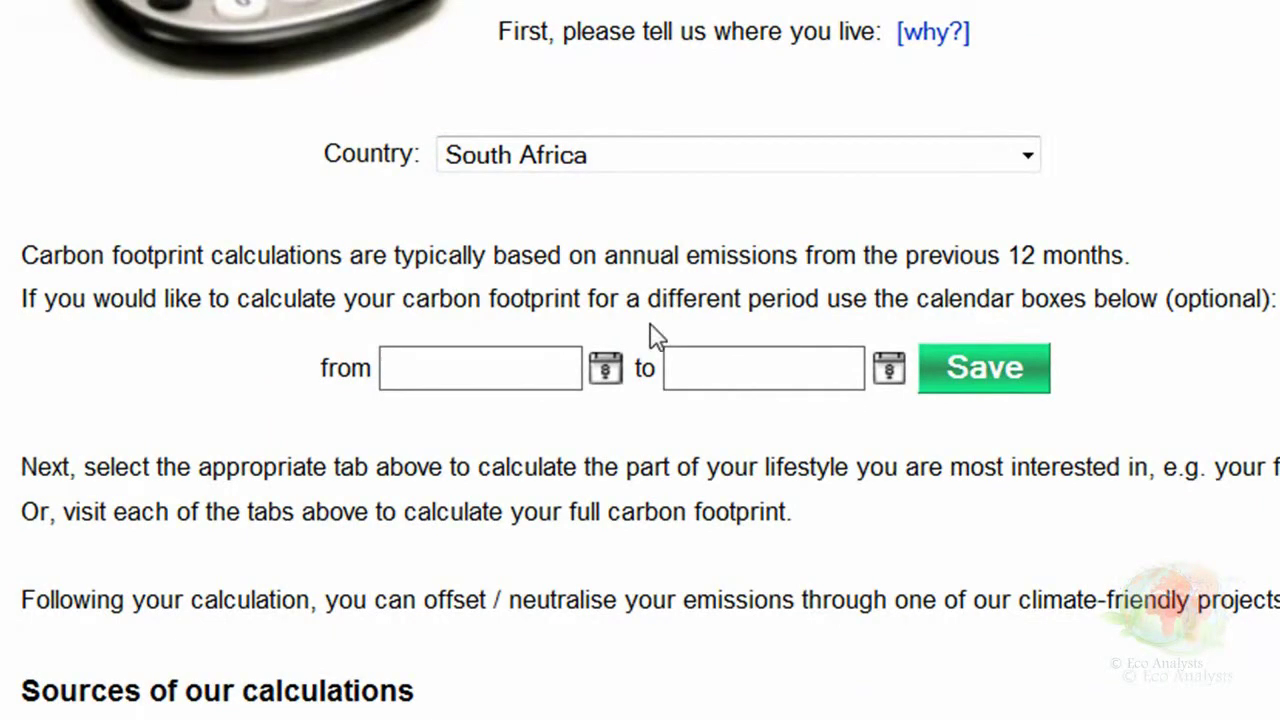
Set the start date of the calculation period to 01/07/2008.
left_click(606, 370)
left_click(410, 428)
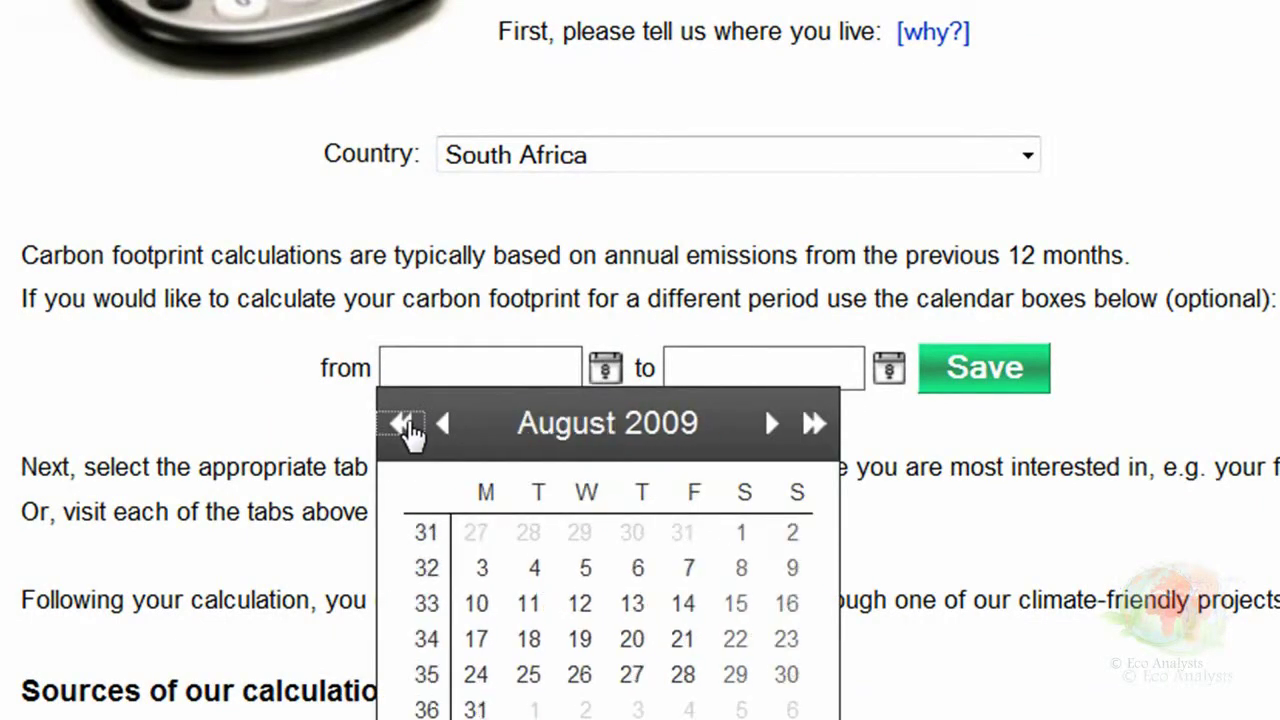
left_click(410, 428)
left_click(410, 428)
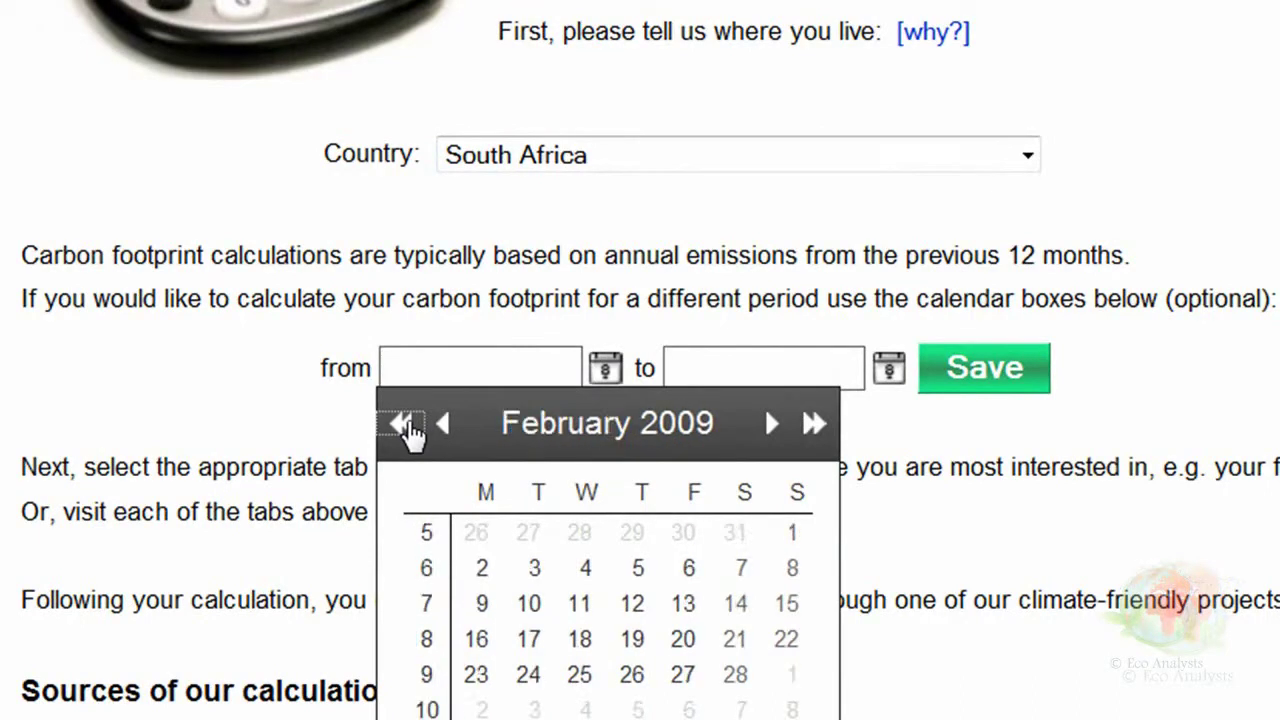
left_click(410, 428)
left_click(410, 428)
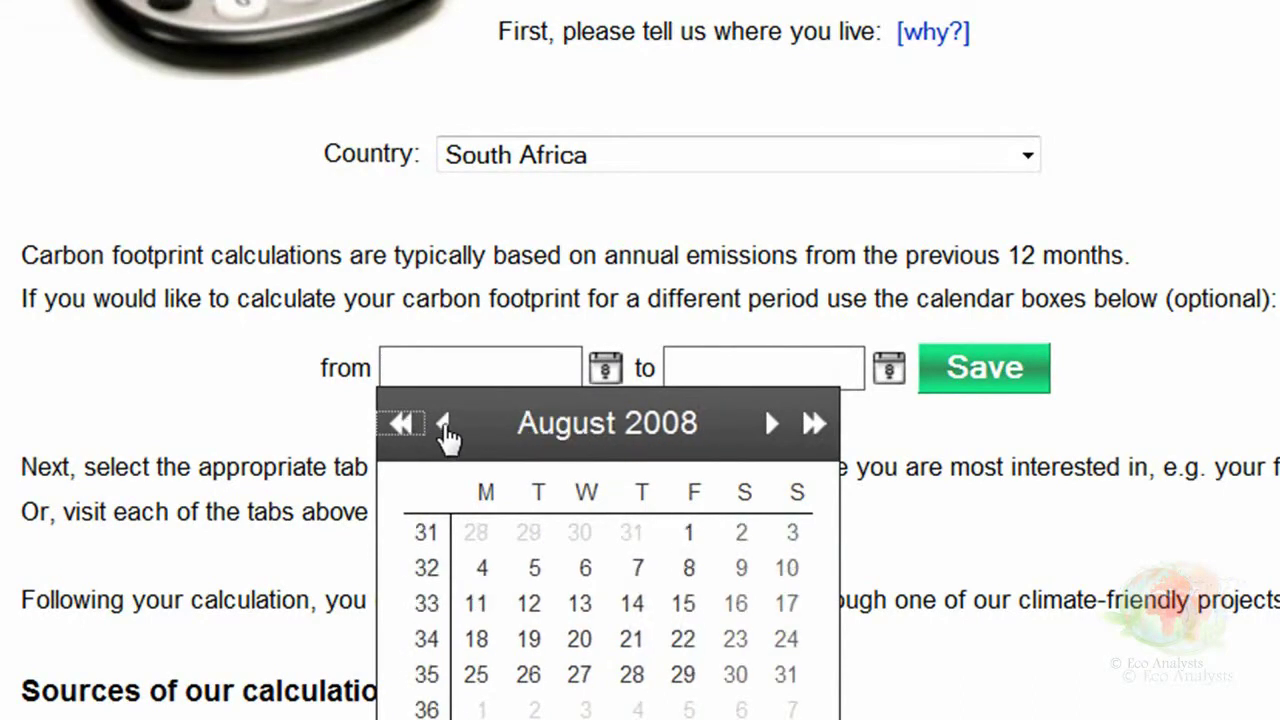
left_click(445, 426)
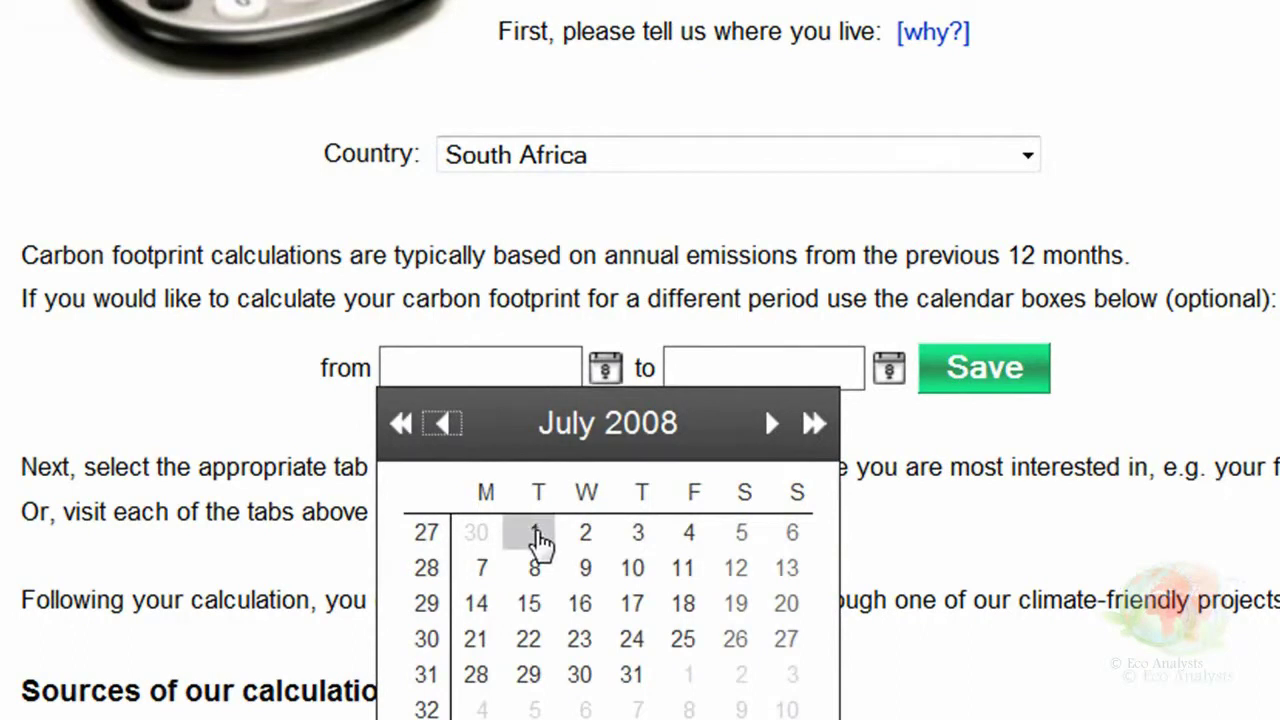
left_click(538, 540)
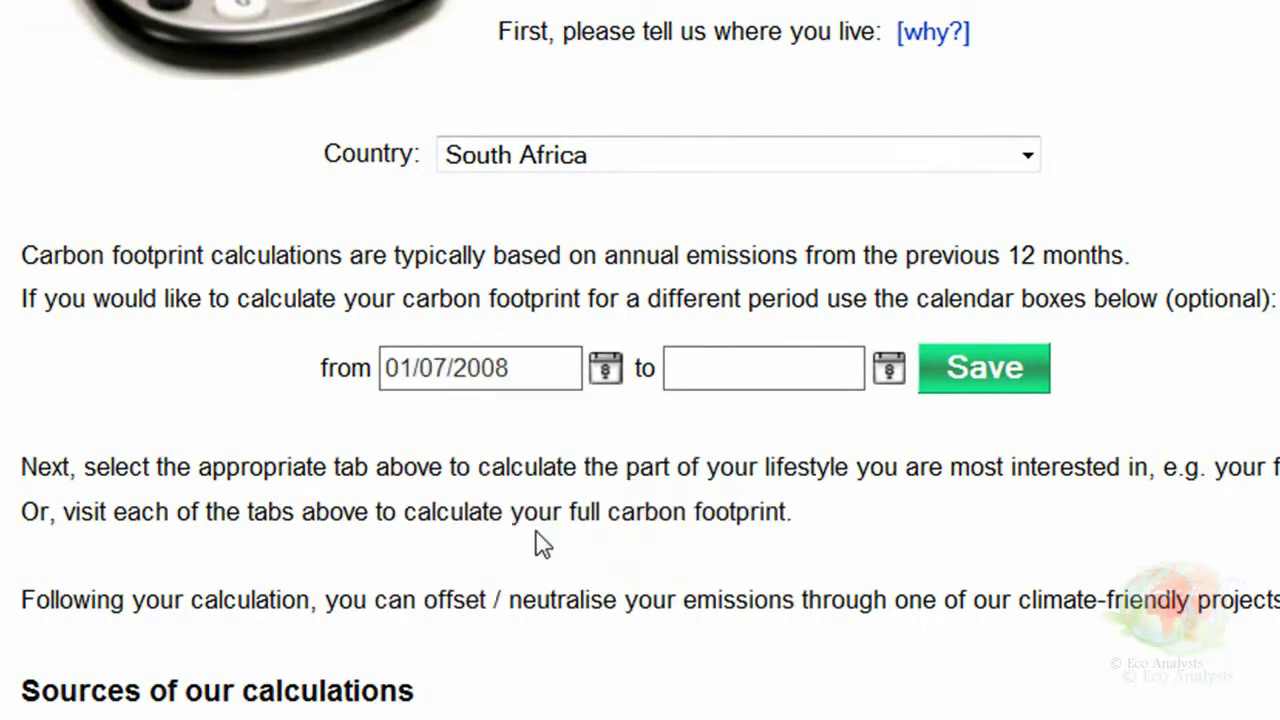
Set the end date of the calculation period to 30/06/2009 and save the period.
left_click(889, 368)
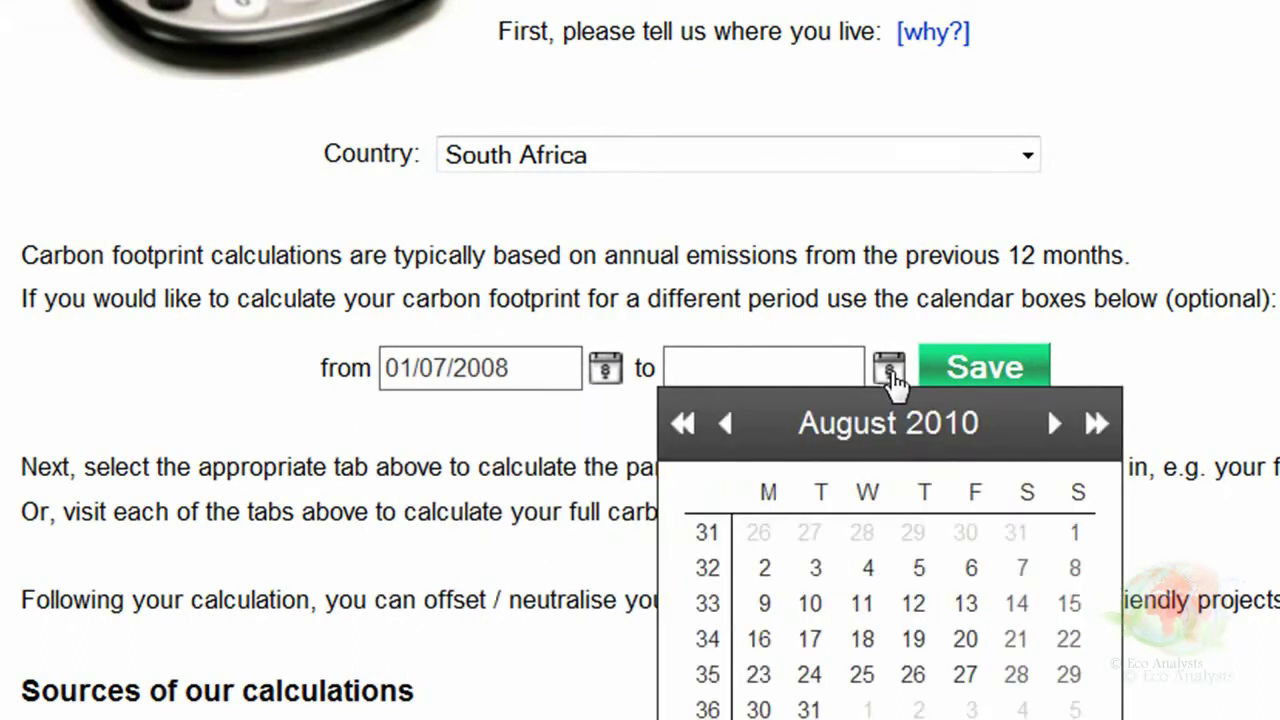
left_click(686, 424)
left_click(686, 424)
left_click(686, 424)
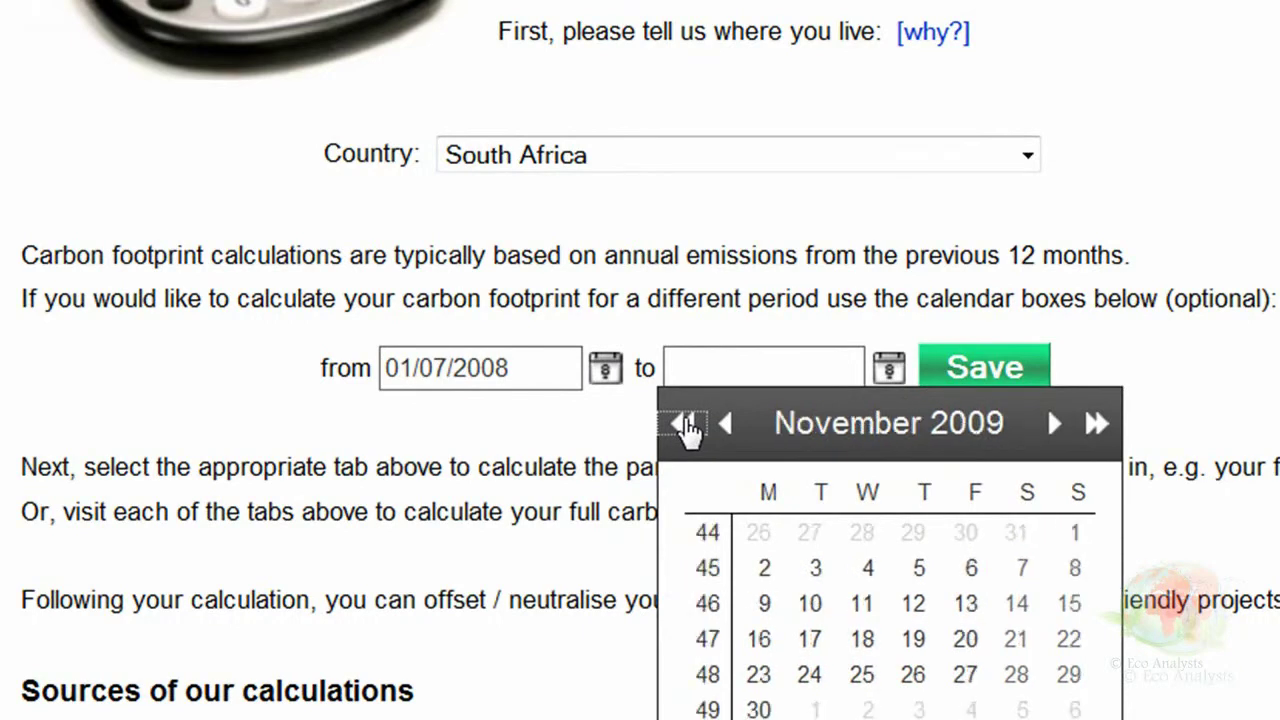
left_click(686, 424)
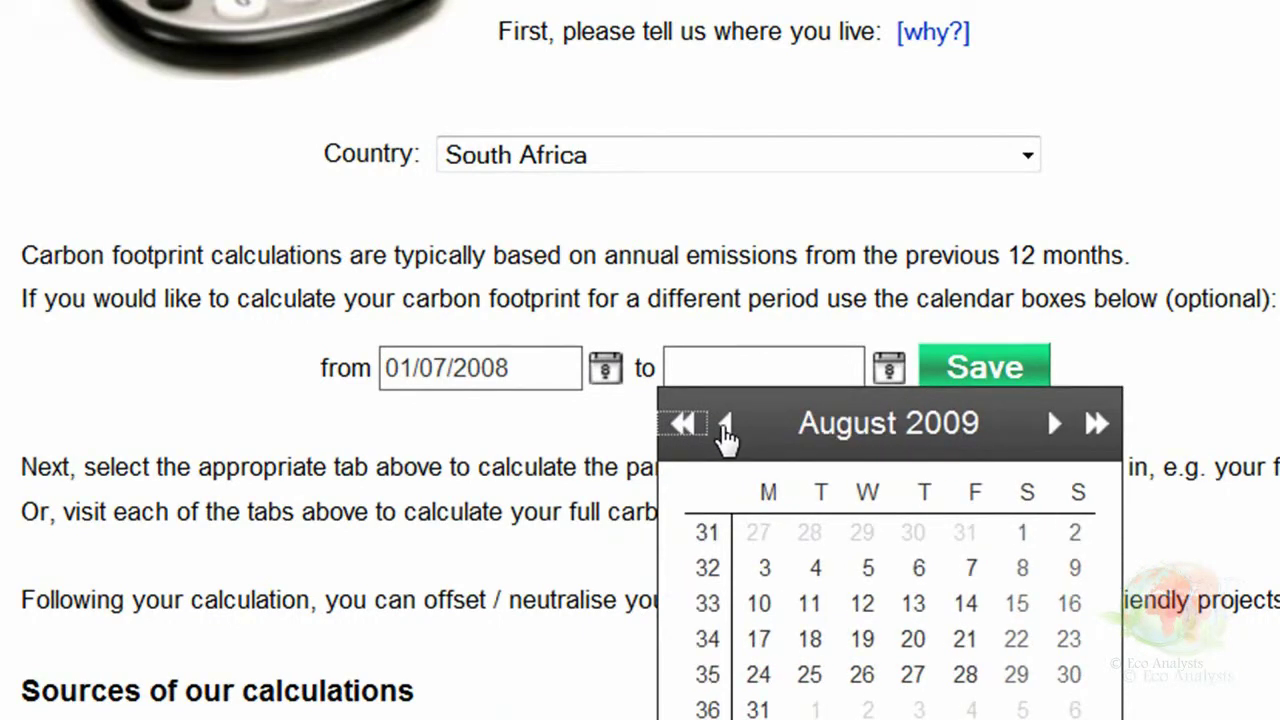
left_click(724, 428)
left_click(724, 428)
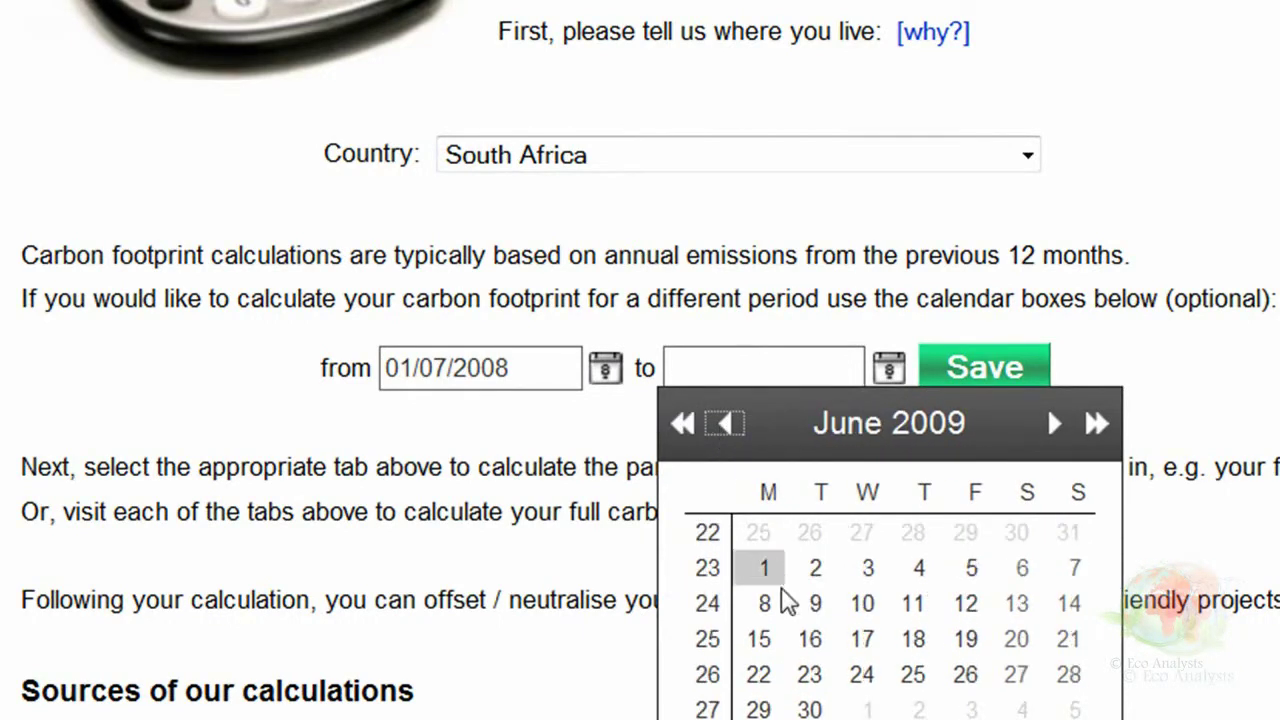
left_click(811, 706)
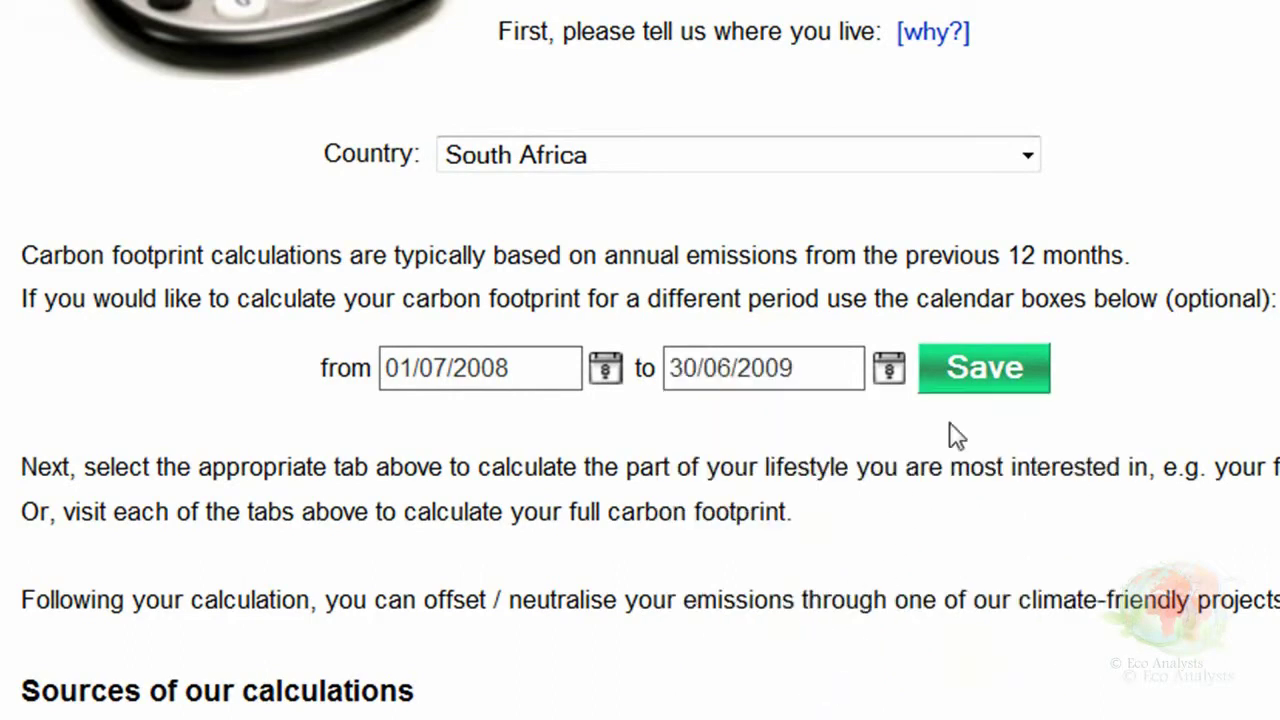
left_click(978, 373)
Open the House section of the calculator and choose 1 as the number of people in the household.
scroll(980, 370, "down", 5)
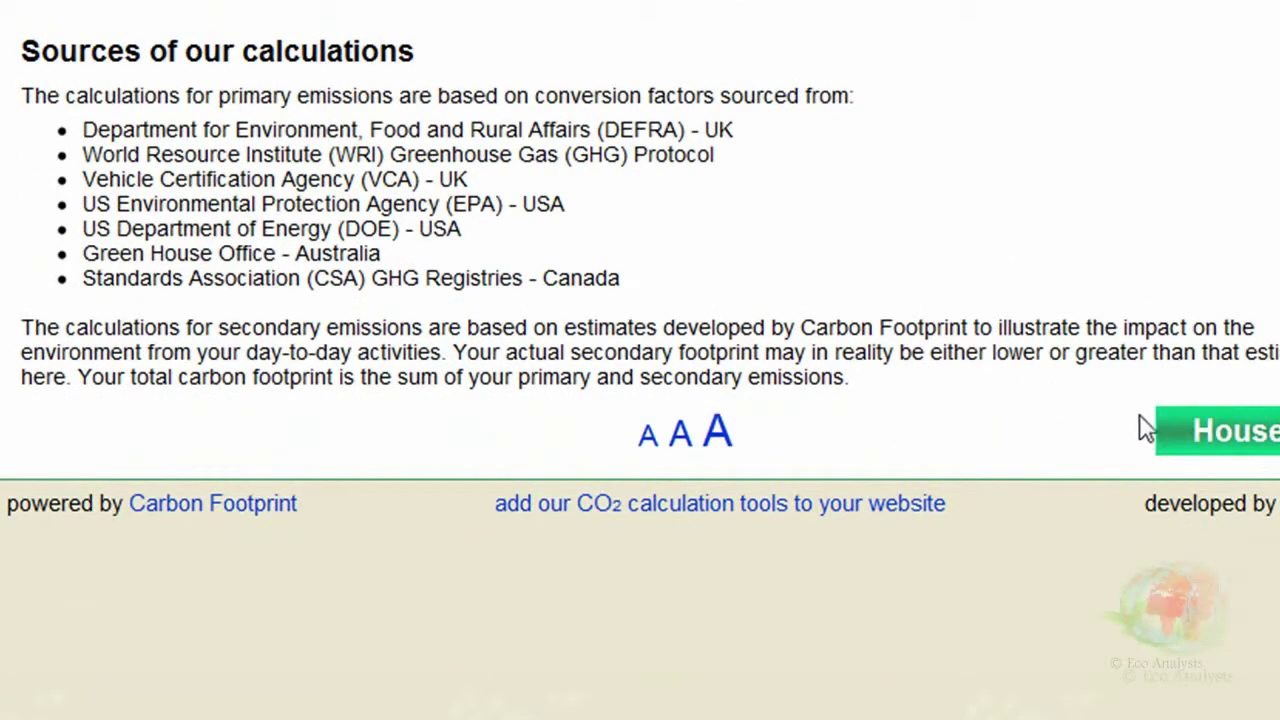
scroll(1193, 437, "down", 1)
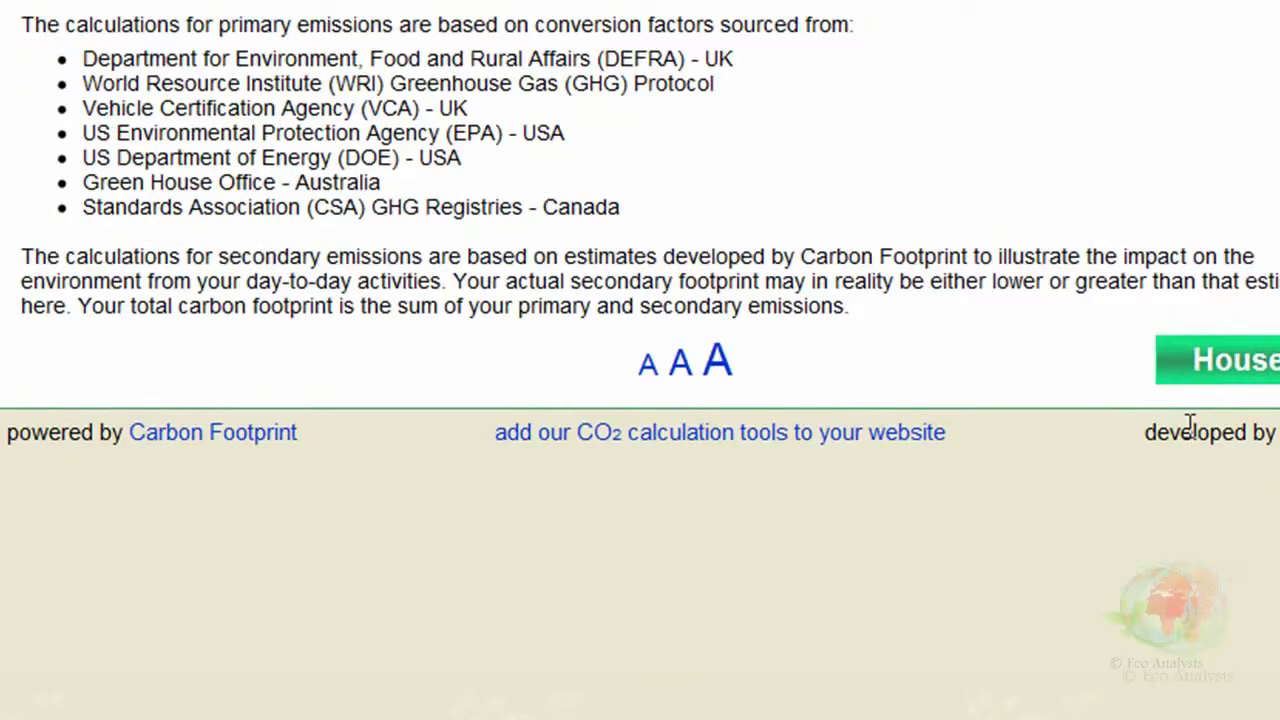
scroll(1191, 430, "up", 8)
scroll(1190, 435, "up", 1)
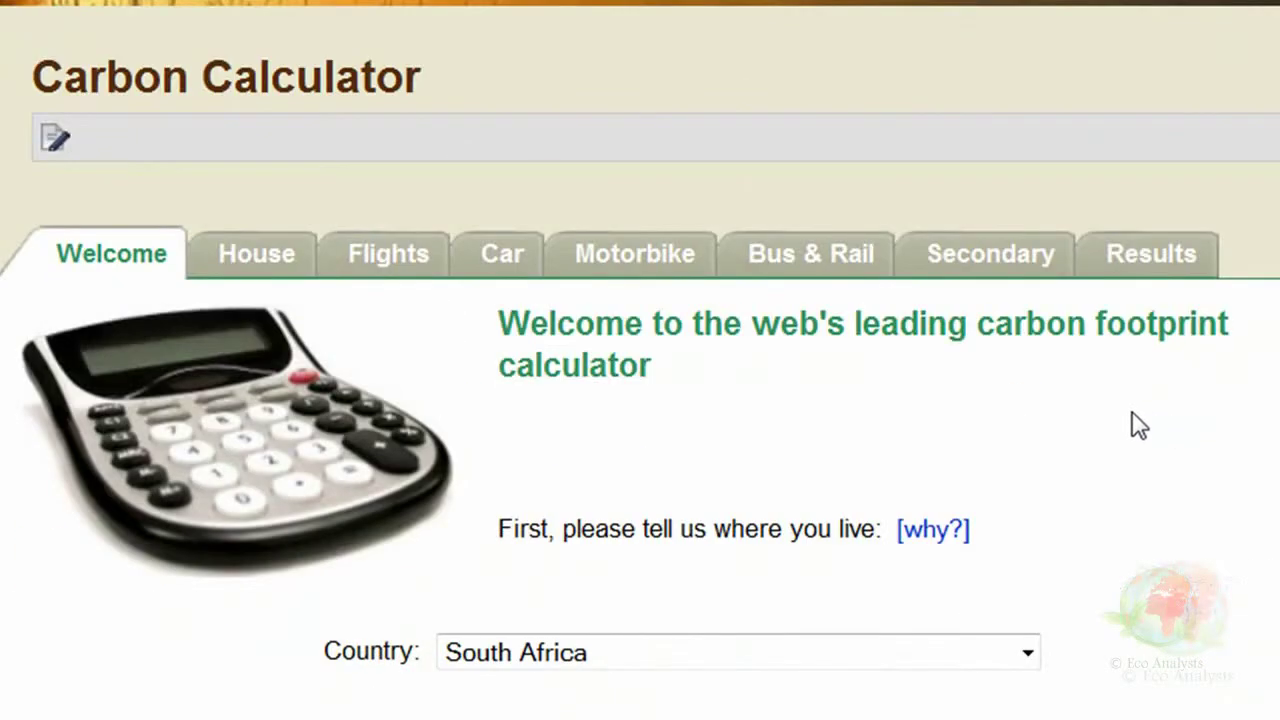
left_click(258, 258)
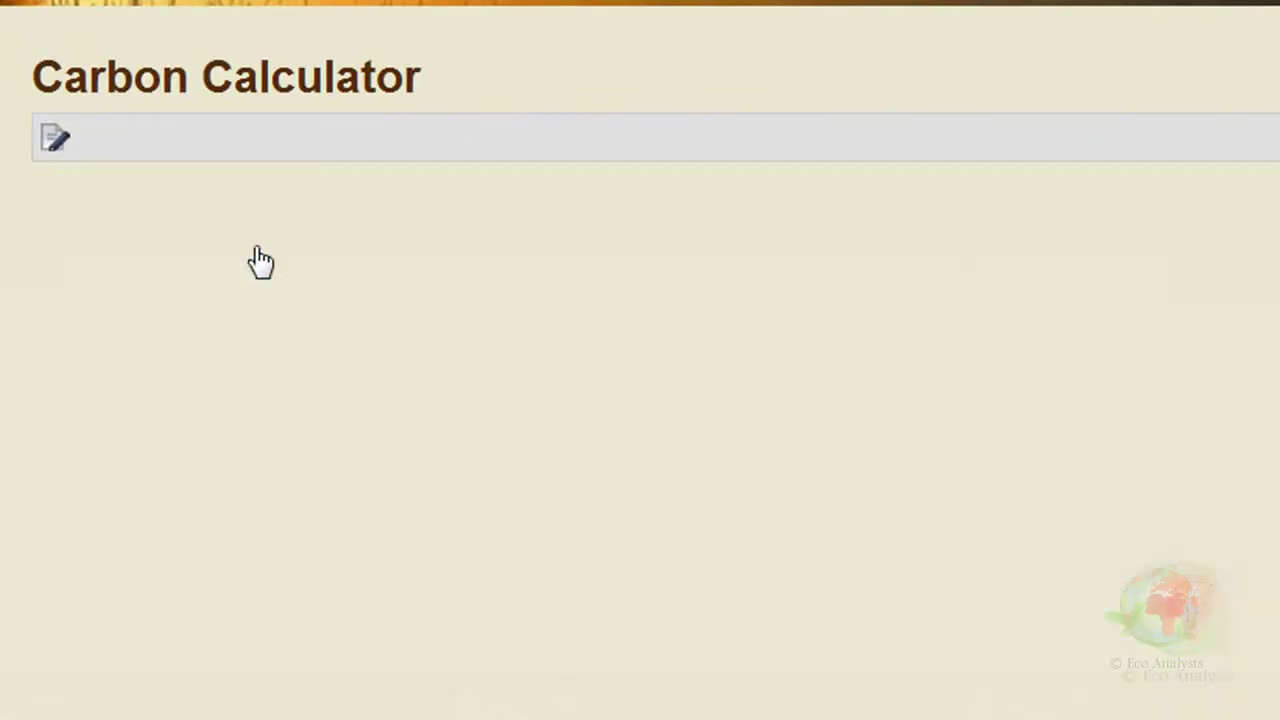
scroll(257, 258, "down", 3)
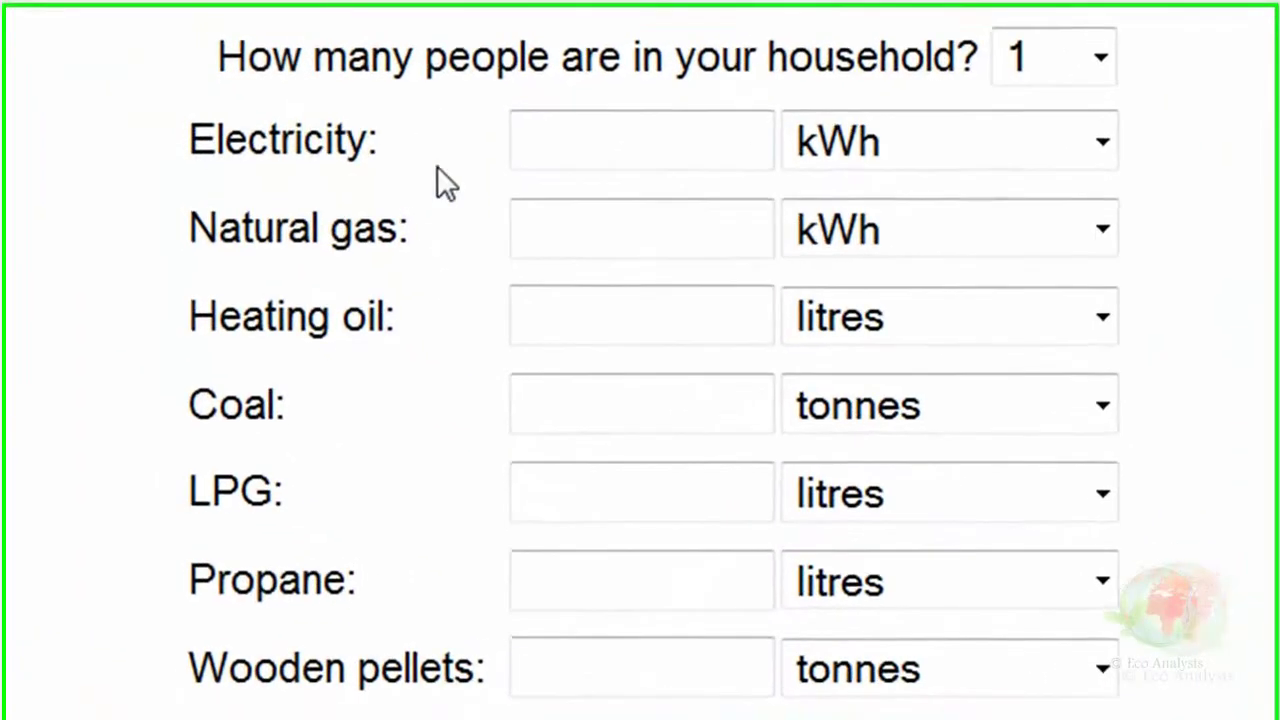
left_click(1104, 55)
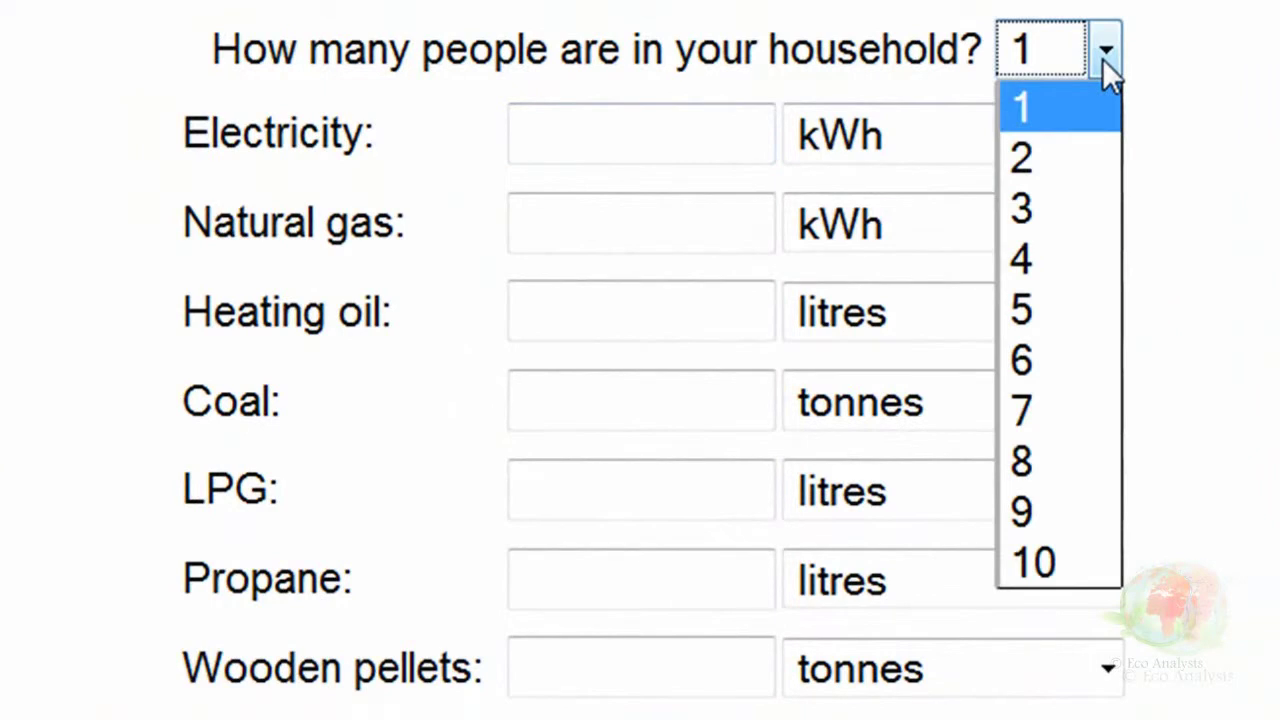
left_click(1104, 55)
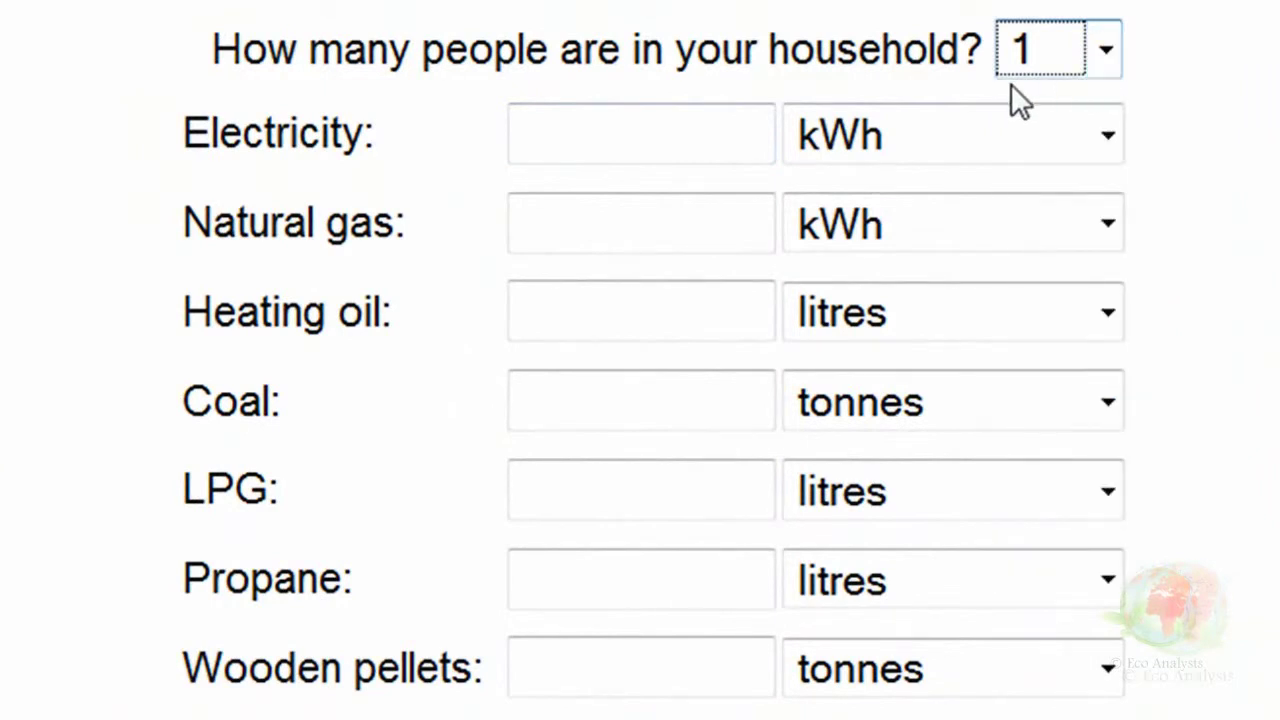
Enter household consumption of 9893 kWh electricity, 125 litres LPG and 0.3 tonnes wooden pellets.
left_click(736, 131)
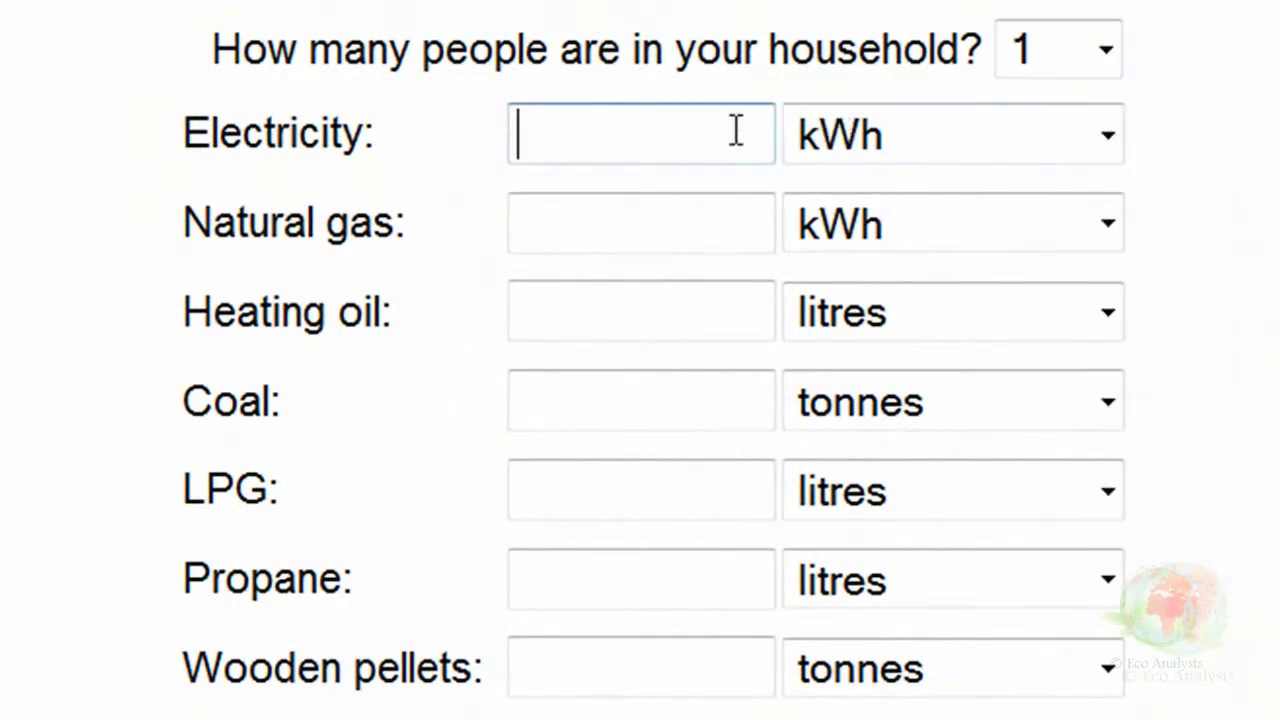
type("9893")
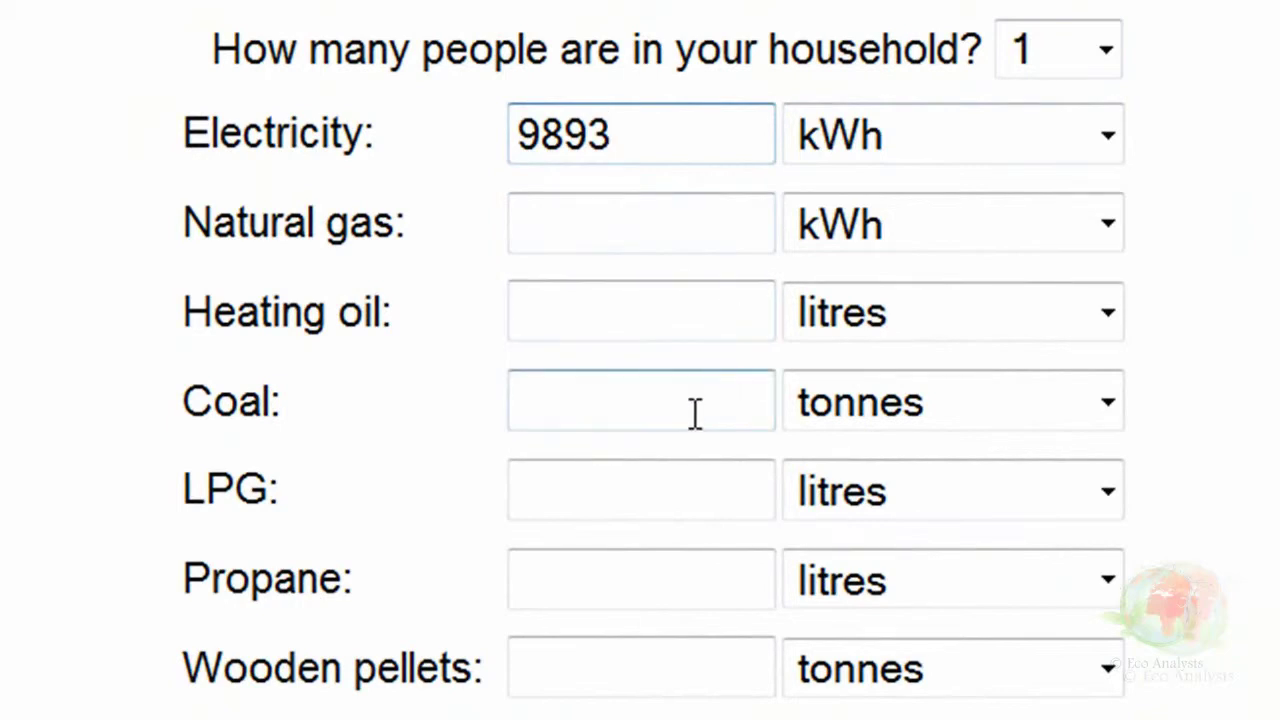
left_click(739, 482)
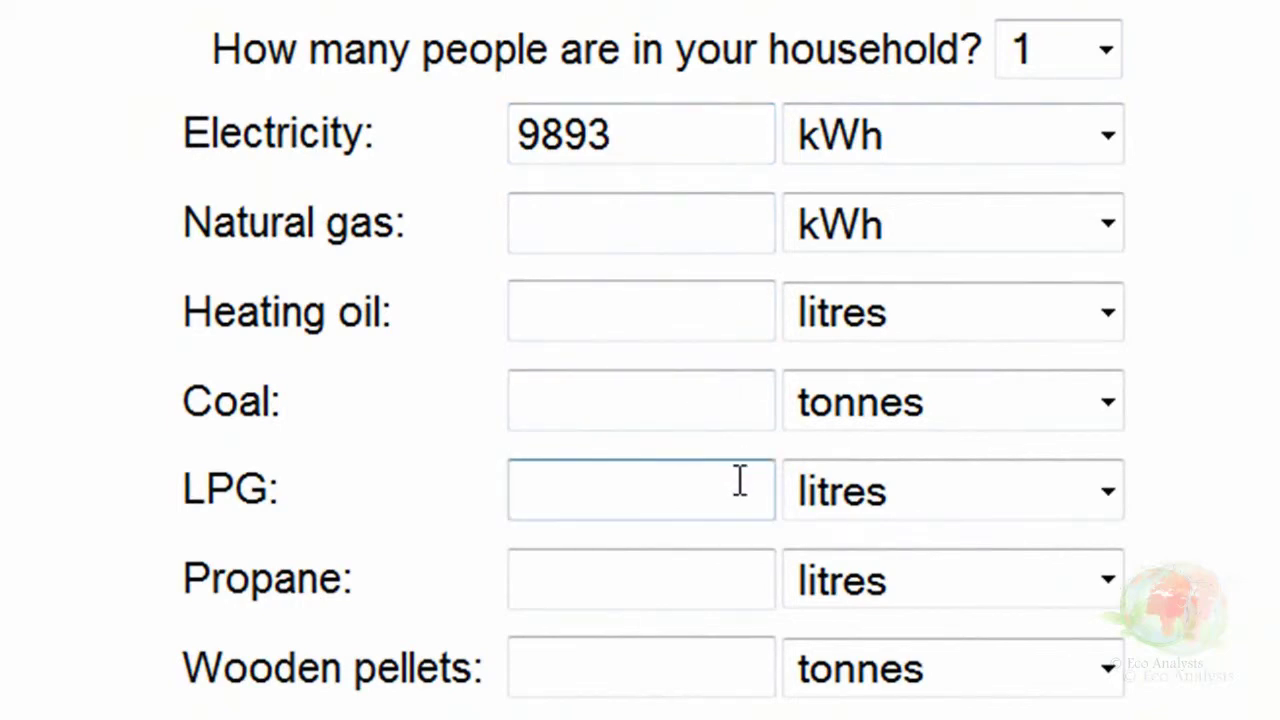
type("125")
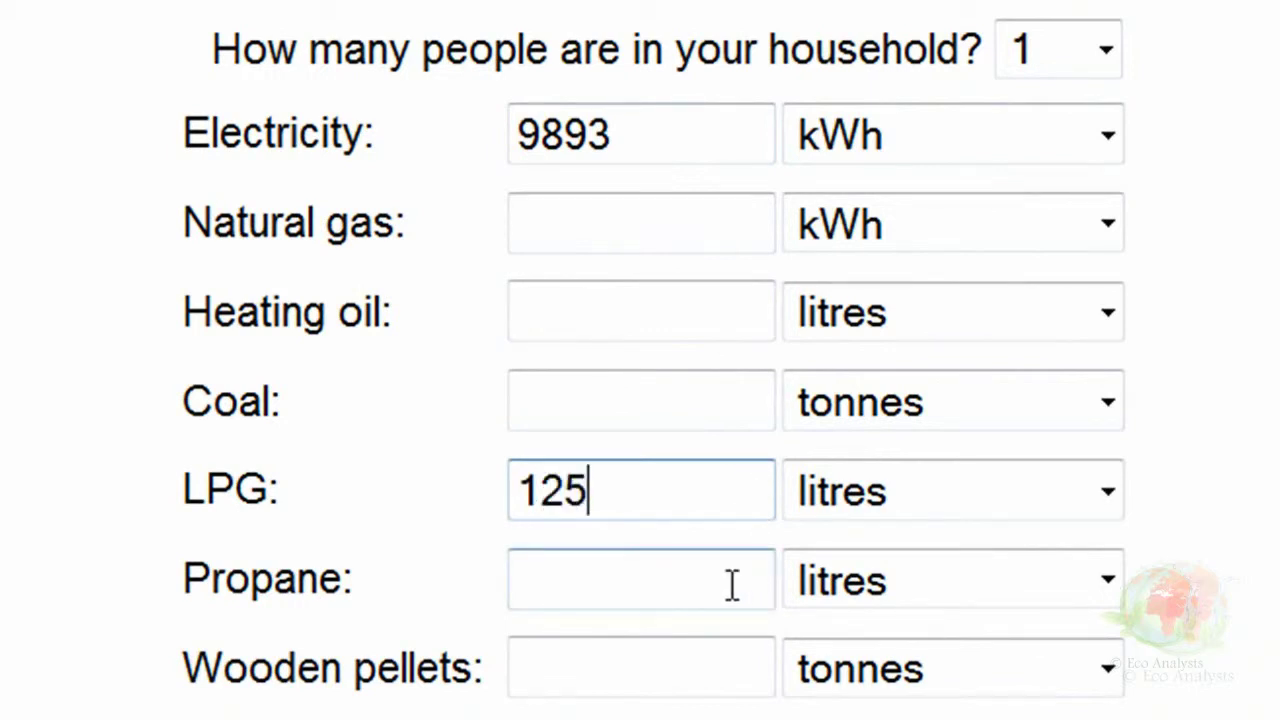
left_click(744, 663)
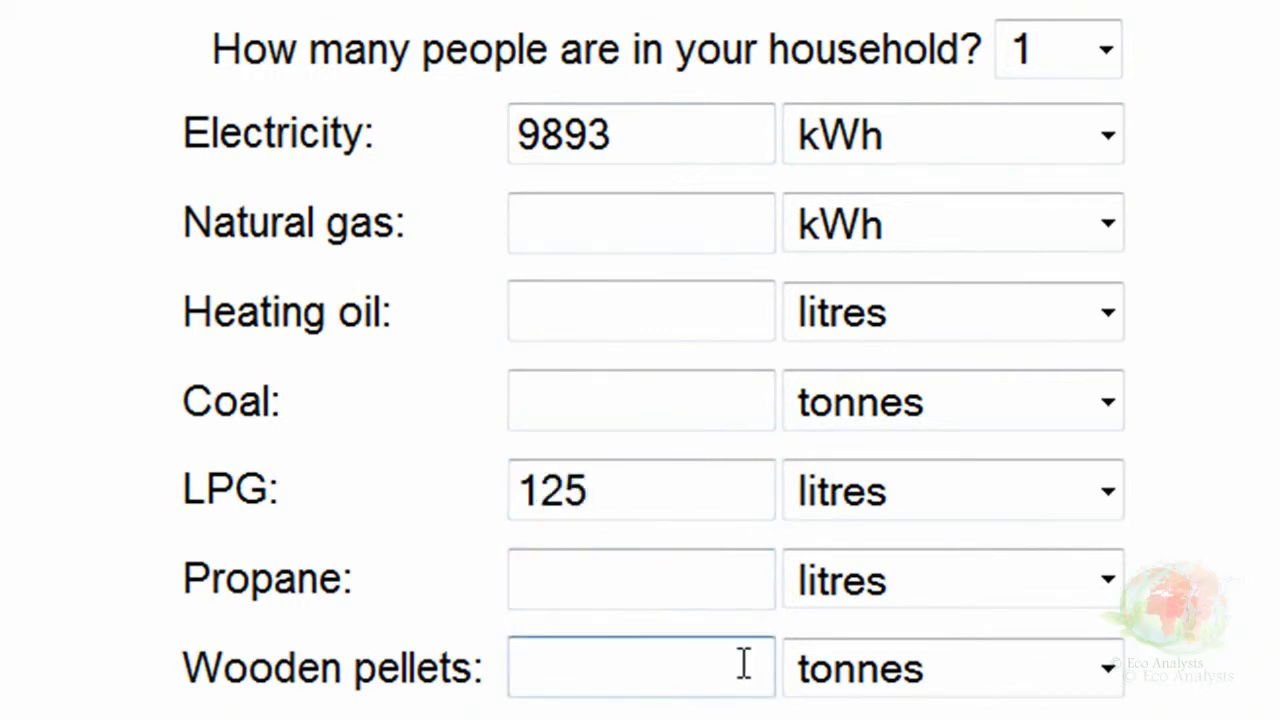
type("0.3")
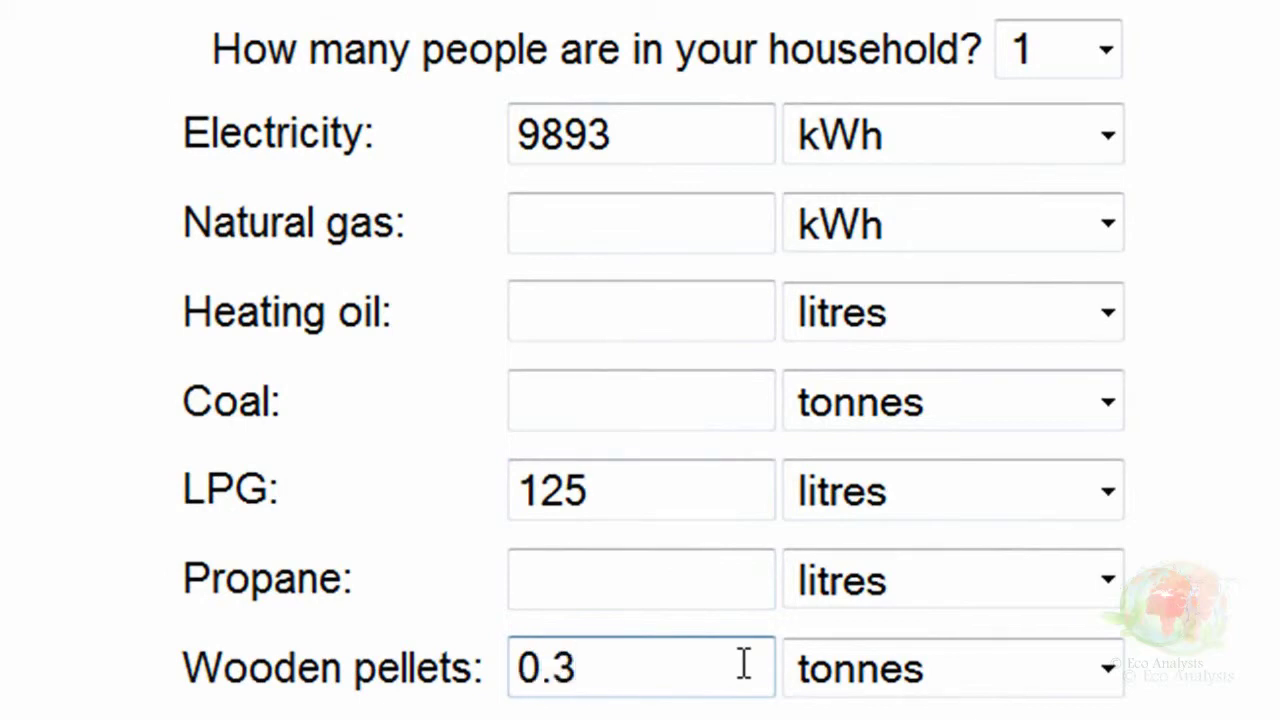
Calculate the household footprint and proceed to the Flights section.
scroll(744, 663, "down", 2)
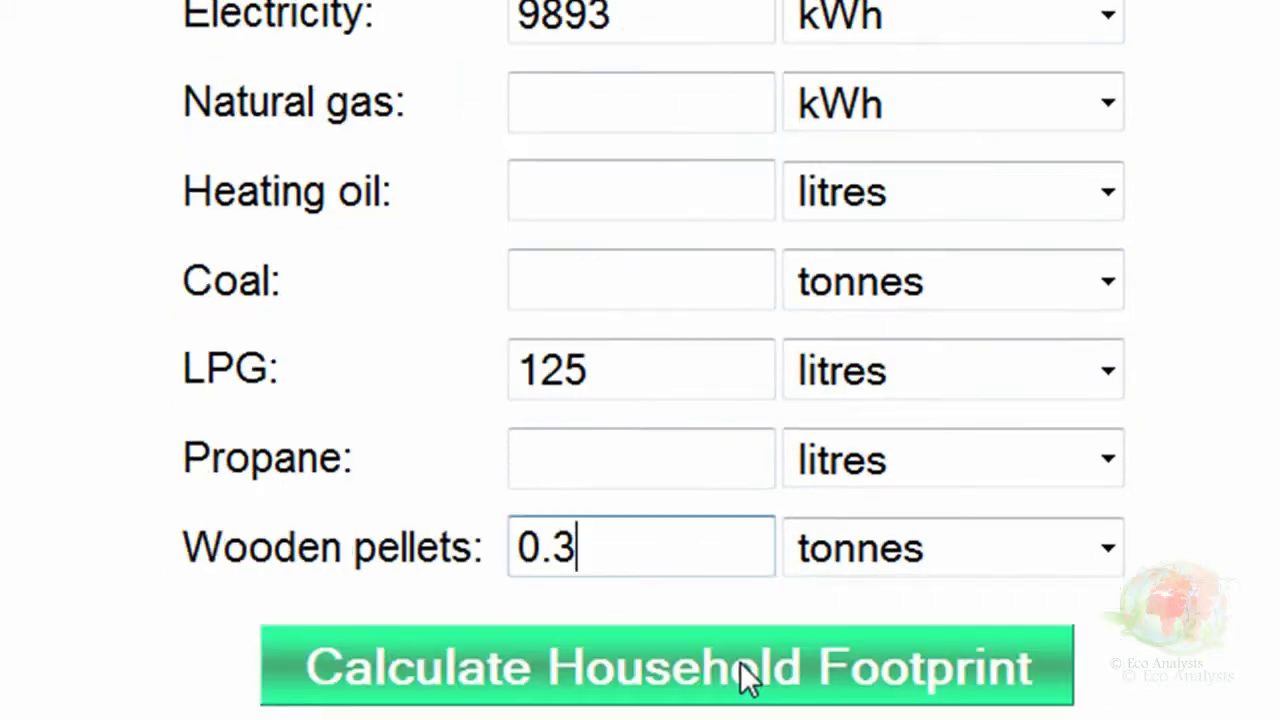
left_click(742, 668)
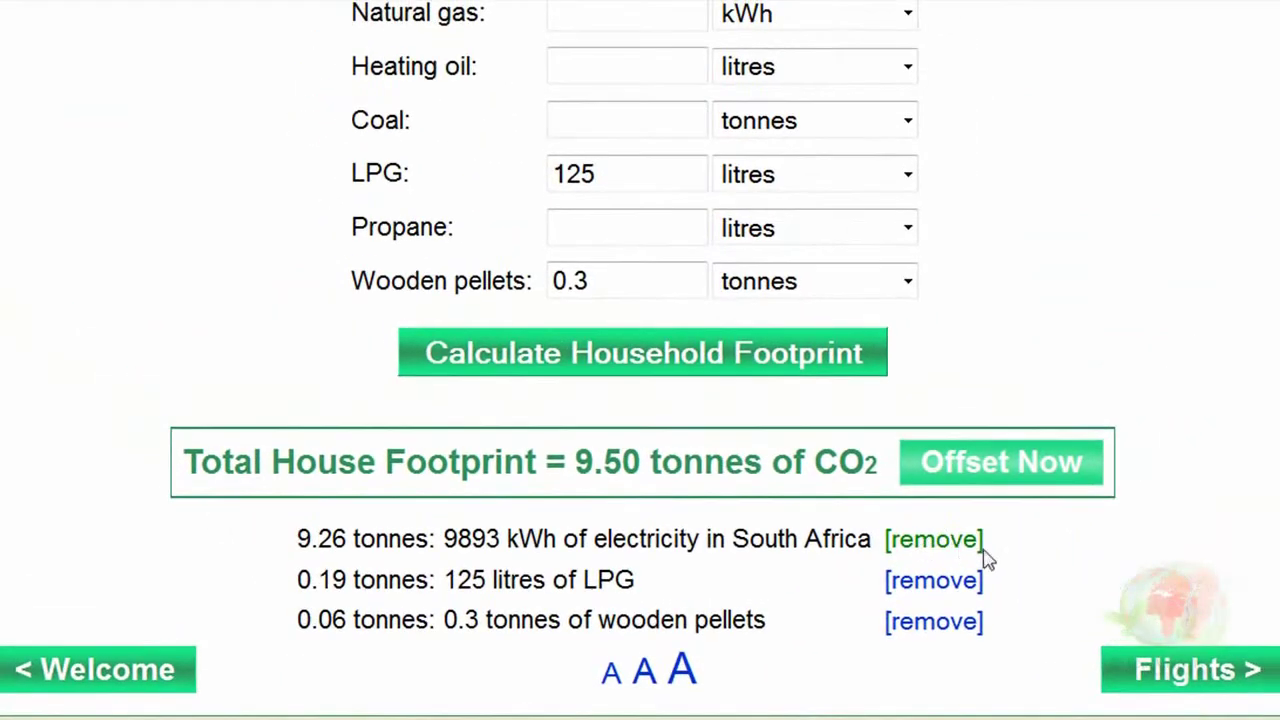
left_click(1143, 668)
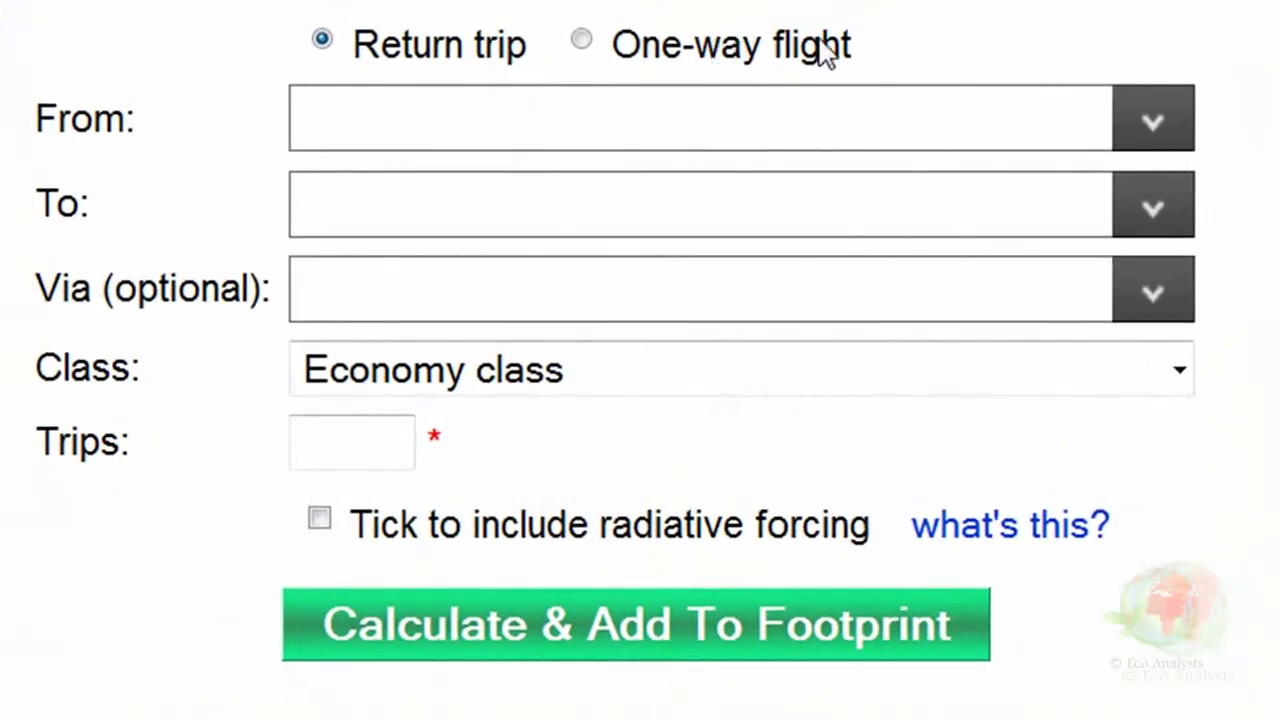
Set the return flight's departure to Cape Town (CPT) and its destination to Johannesburg Intl (JNB).
left_click(974, 111)
type("c")
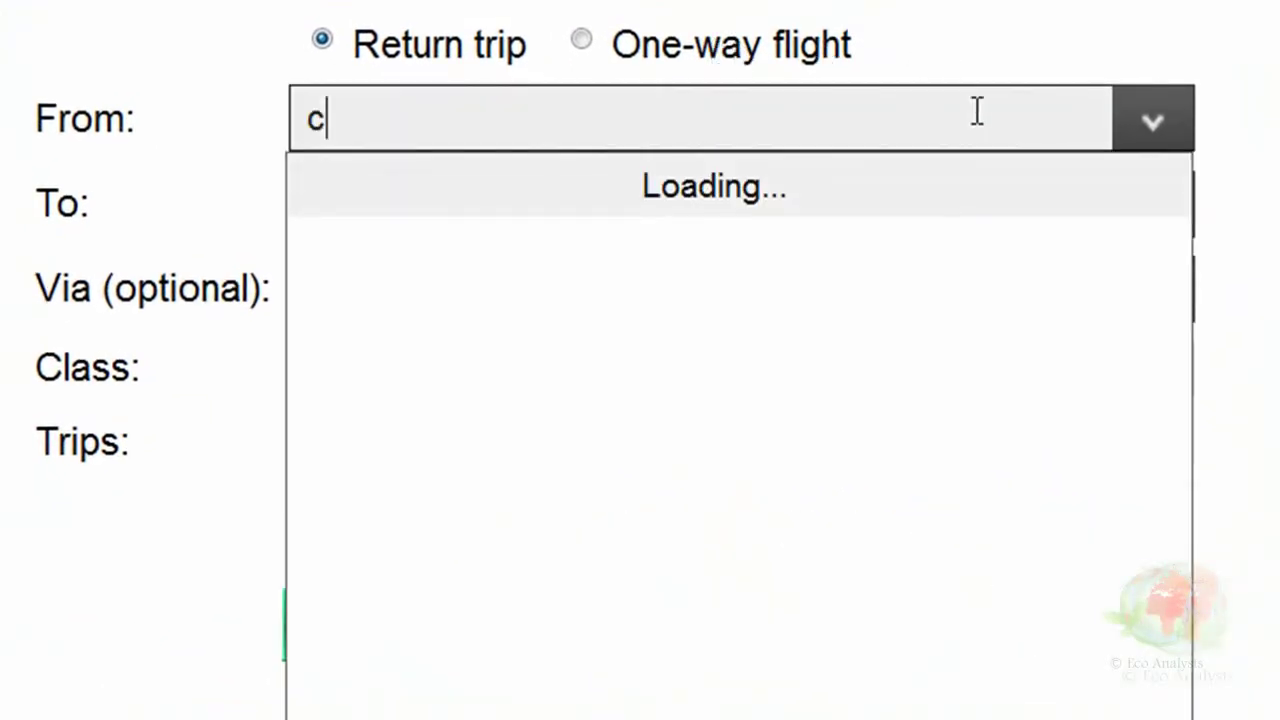
type("ape town")
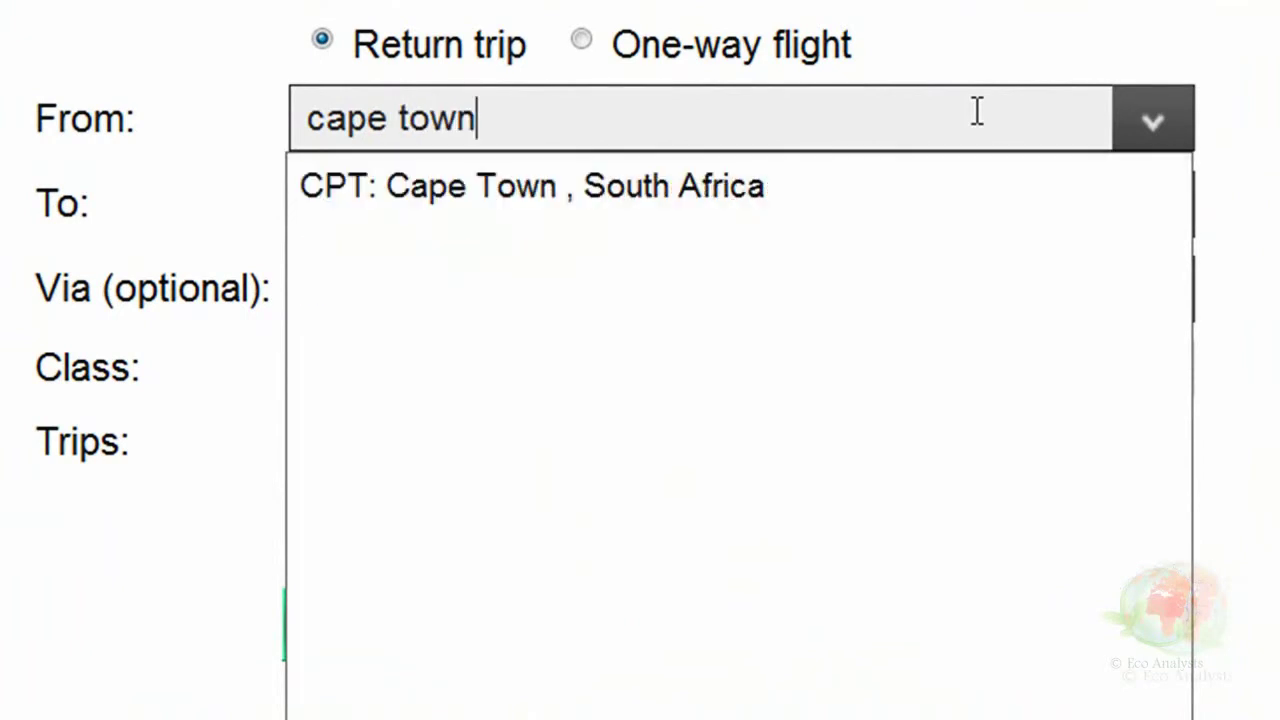
left_click(936, 182)
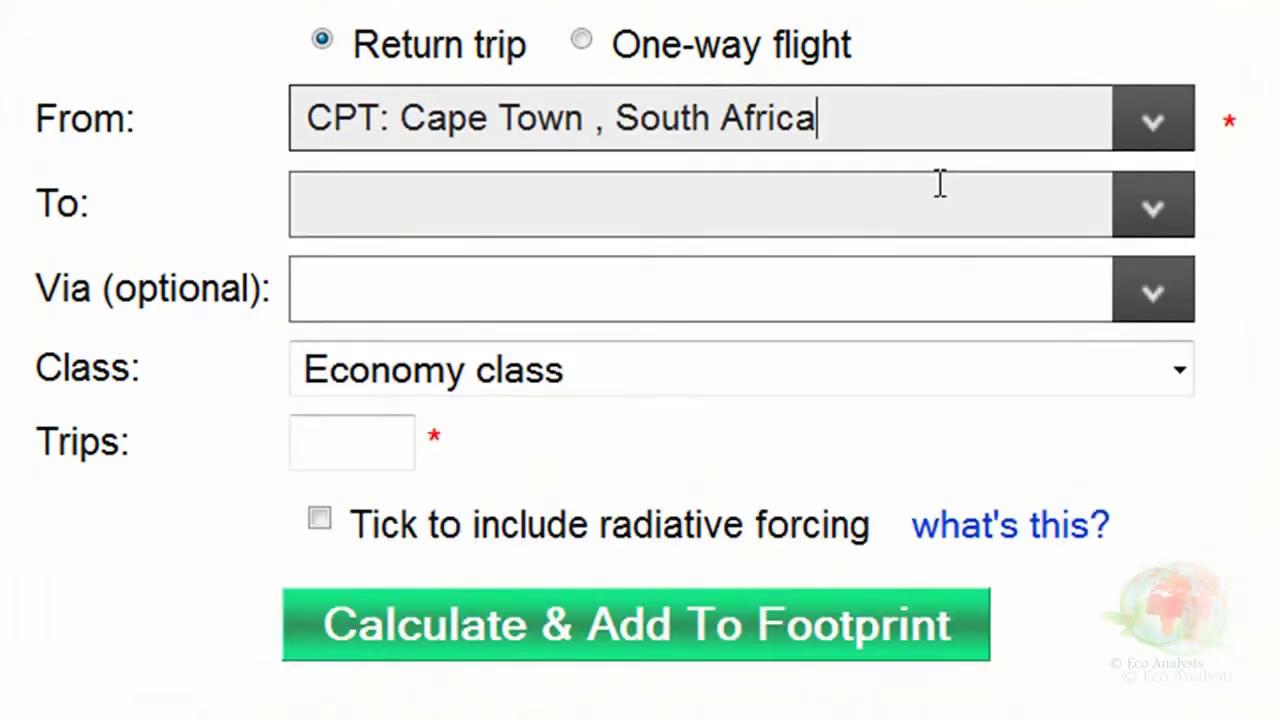
left_click(1025, 200)
type("joha")
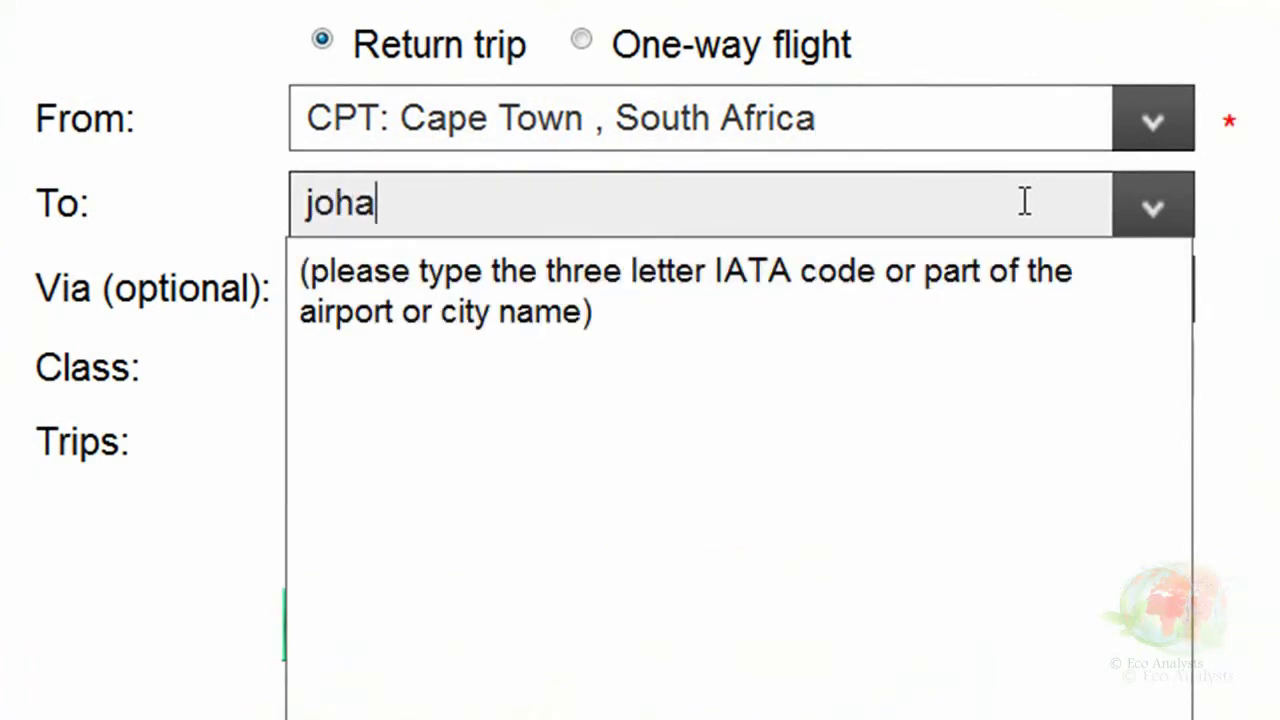
type("nnesburg")
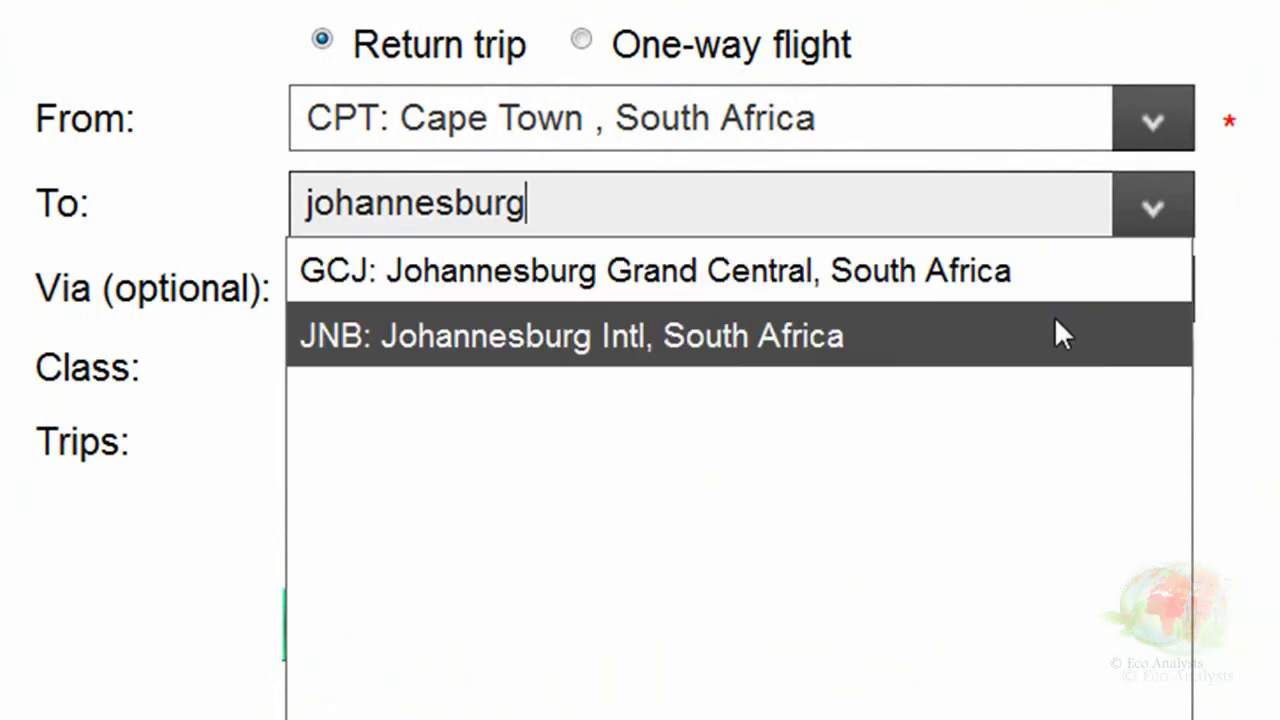
left_click(1055, 322)
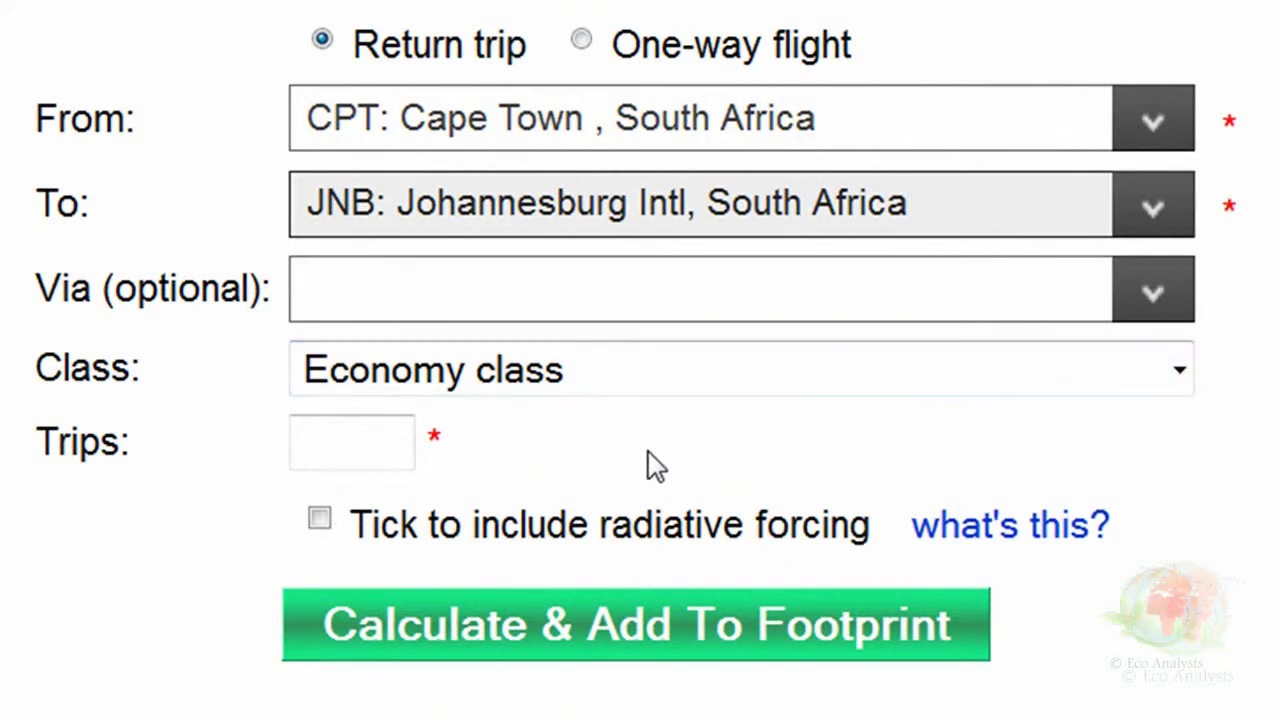
Enter 2 as the number of trips and view the explanation of radiative forcing.
left_click(351, 424)
type("2")
left_click(985, 545)
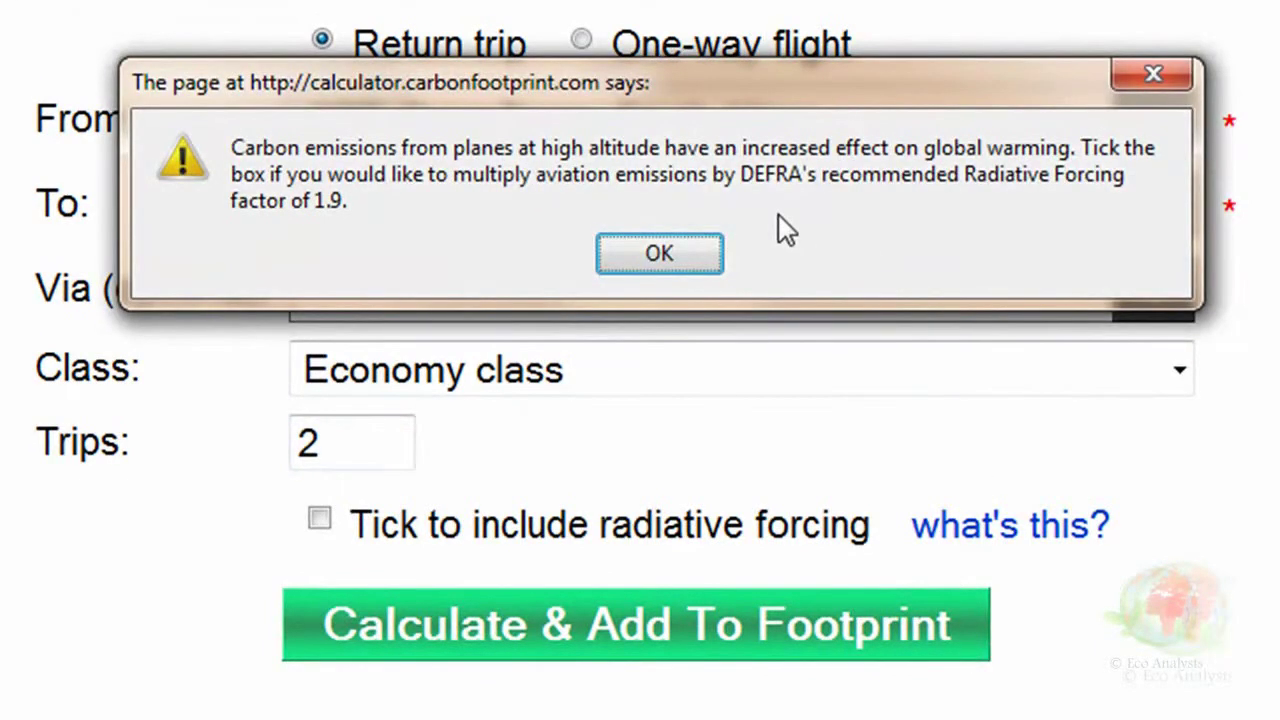
left_click(686, 262)
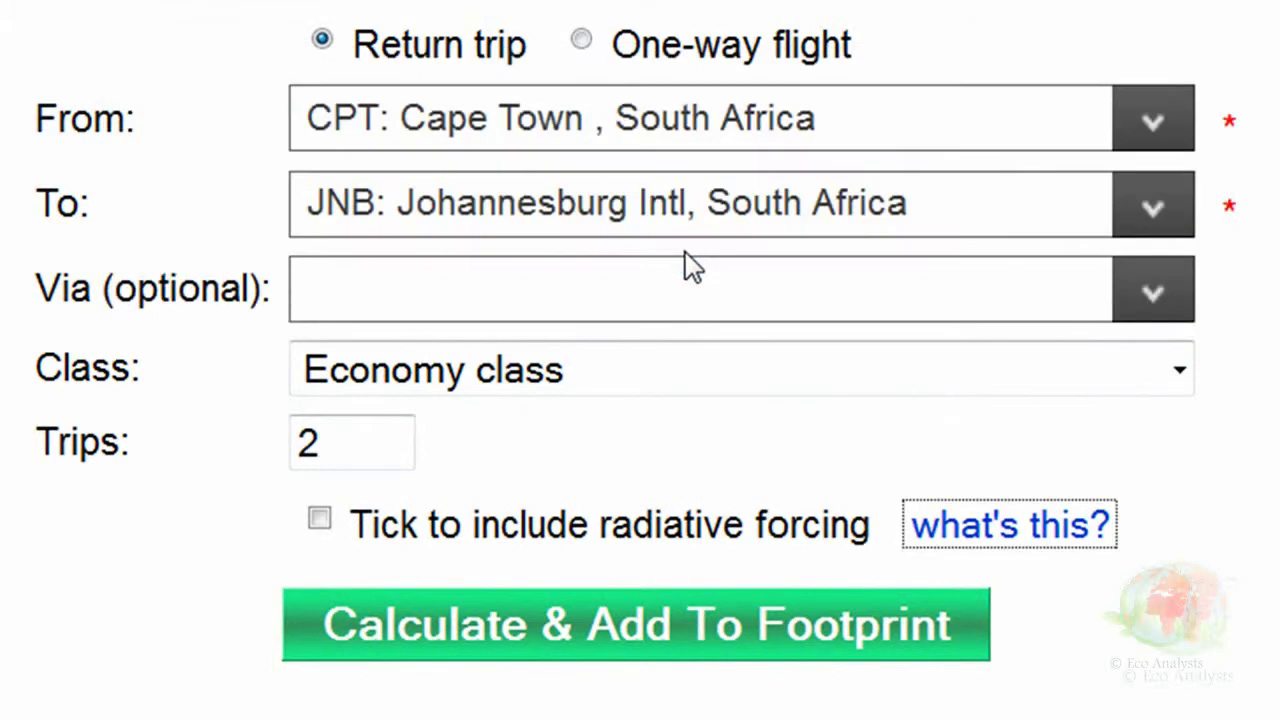
Calculate the flight, add it to the footprint, and proceed to the Car section.
left_click(648, 615)
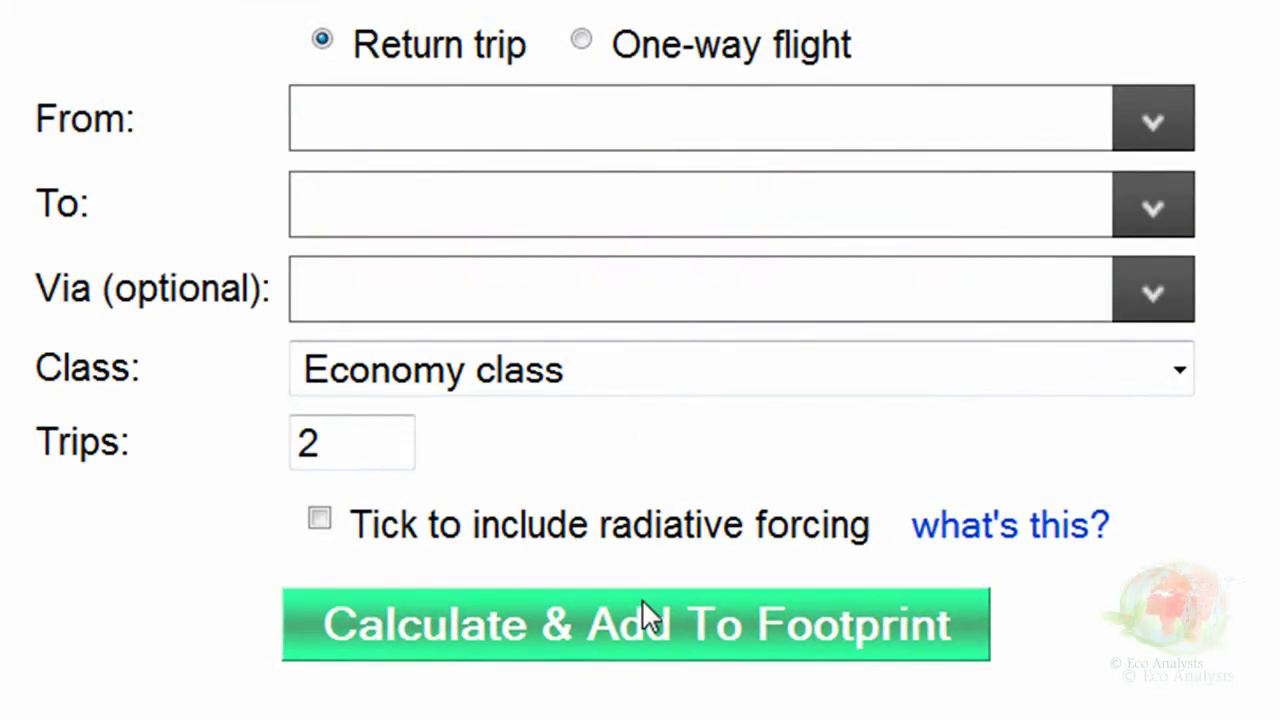
scroll(642, 598, "down", 4)
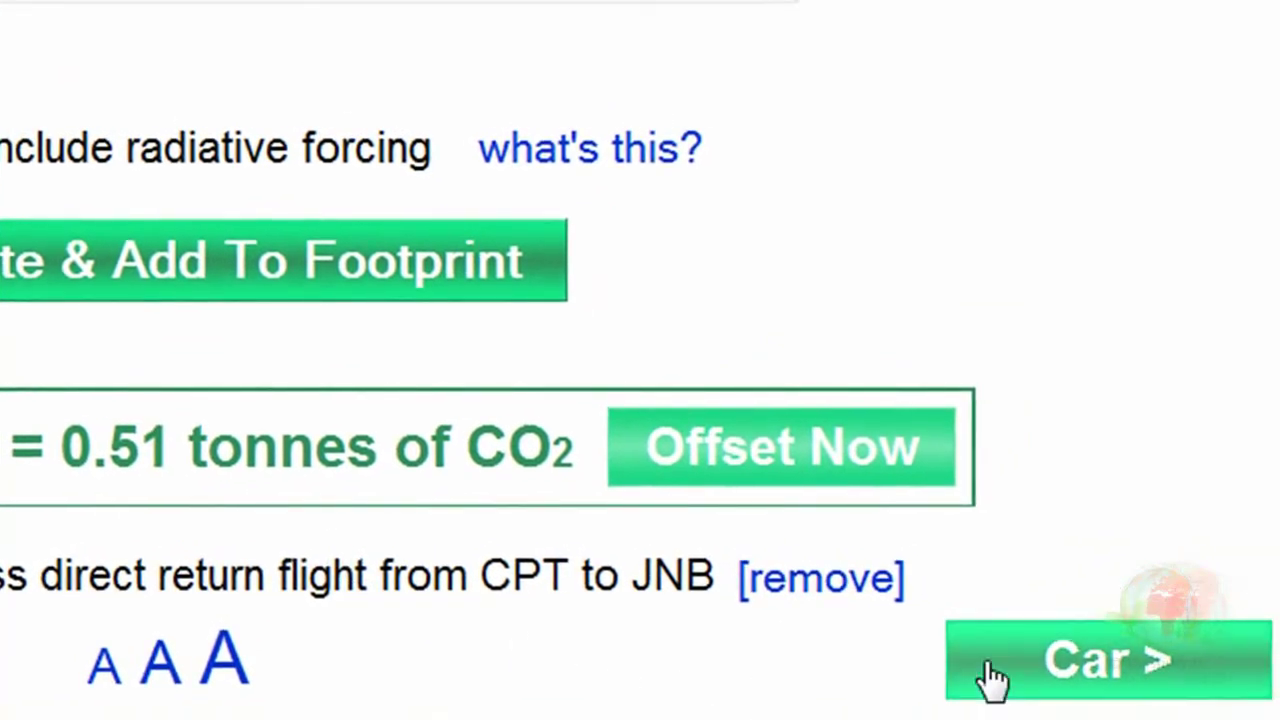
left_click(990, 665)
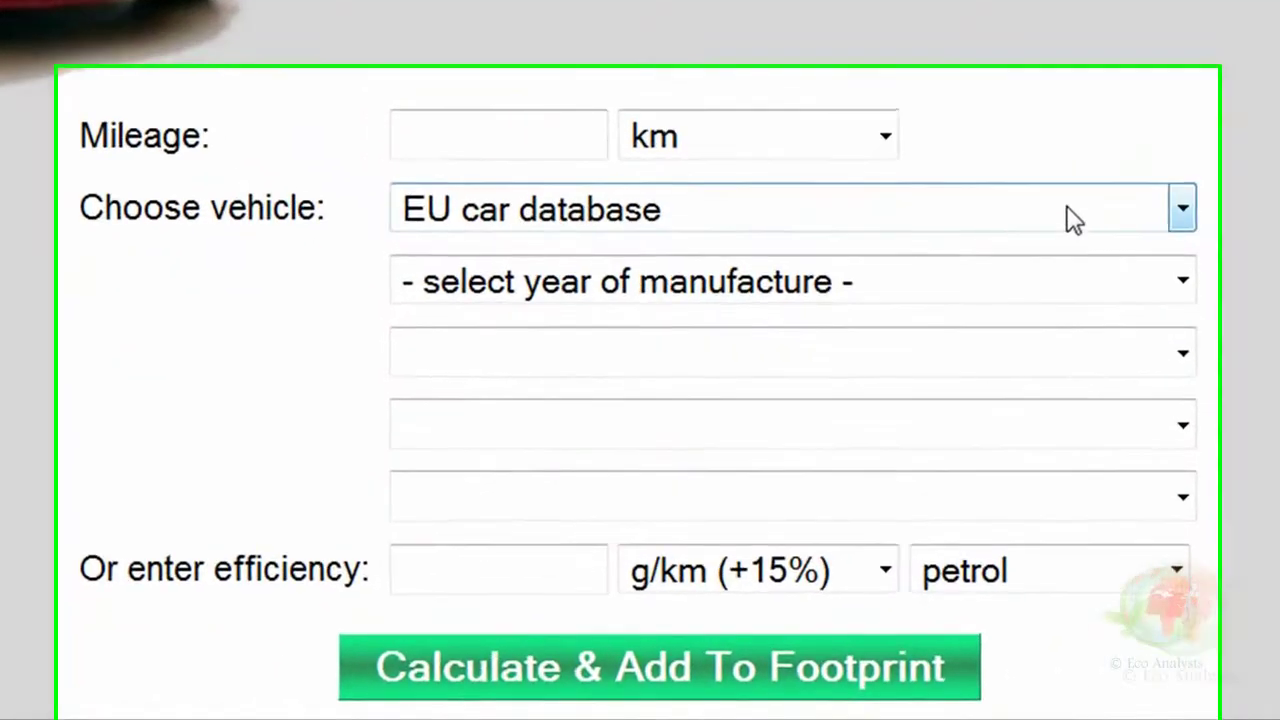
Choose the 2005 LAND ROVER Freelander with derivative 1.8, M5 from the EU car database.
left_click(1067, 213)
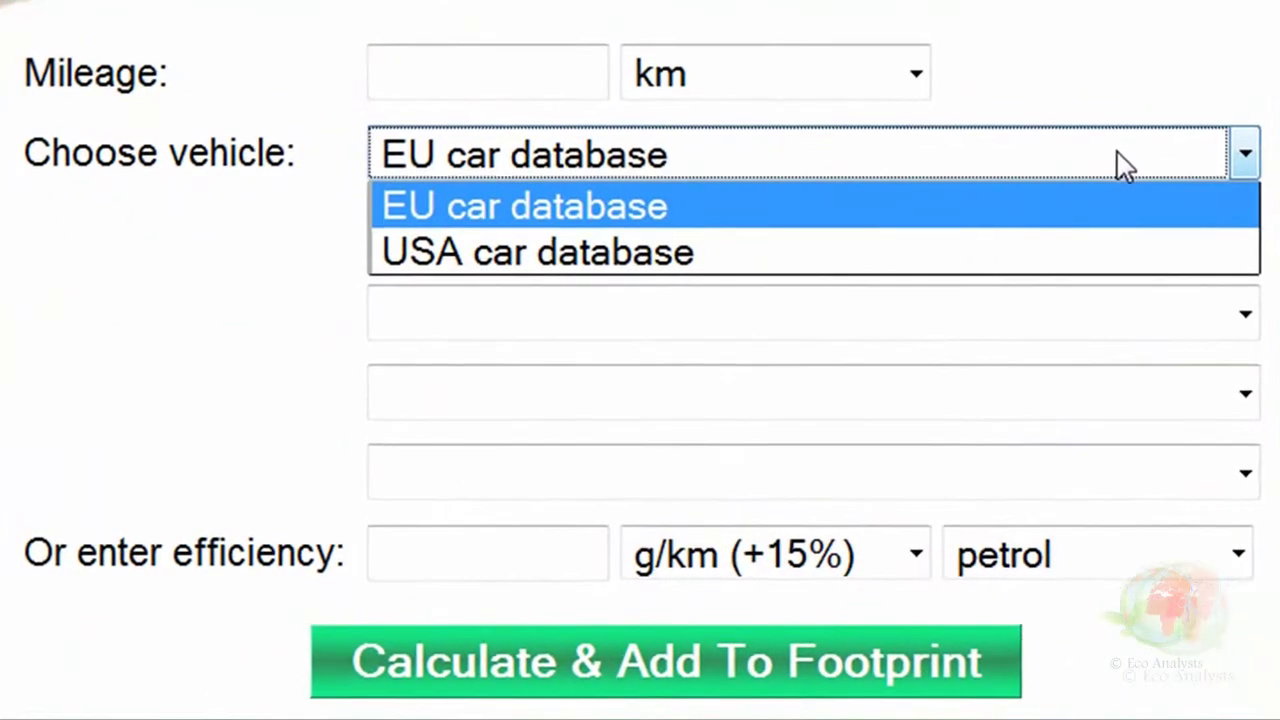
left_click(1124, 165)
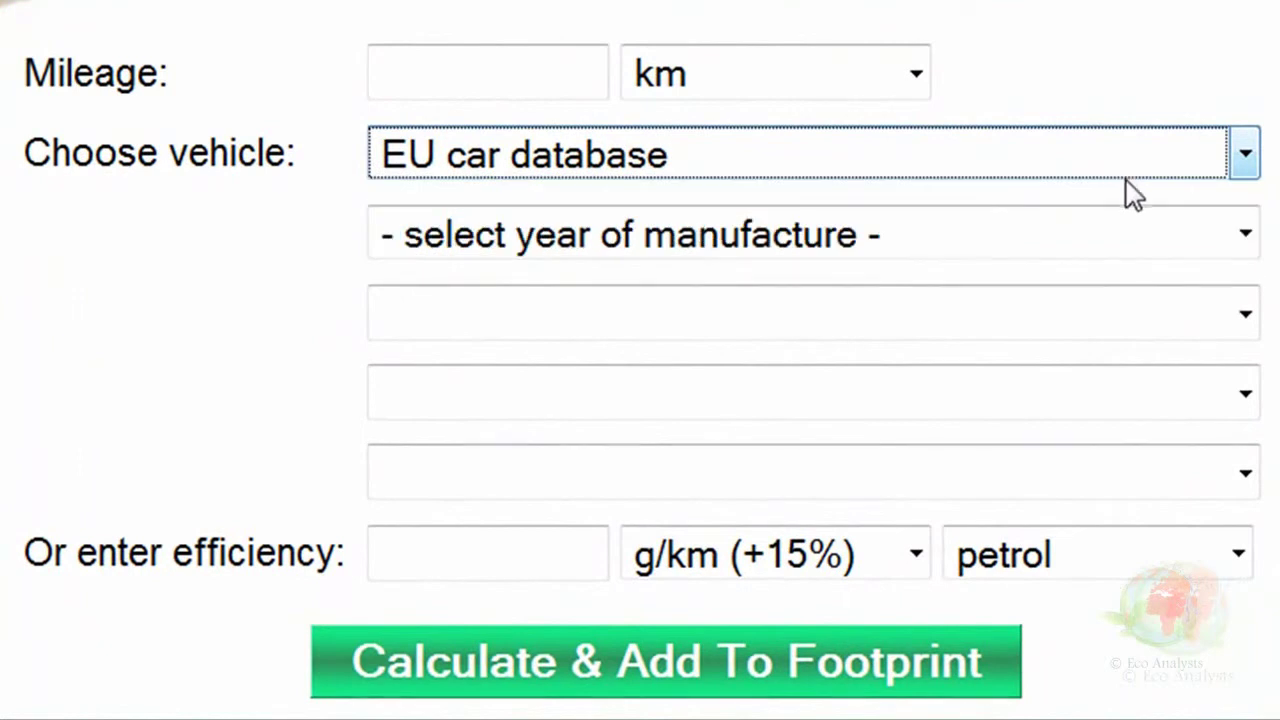
left_click(1146, 236)
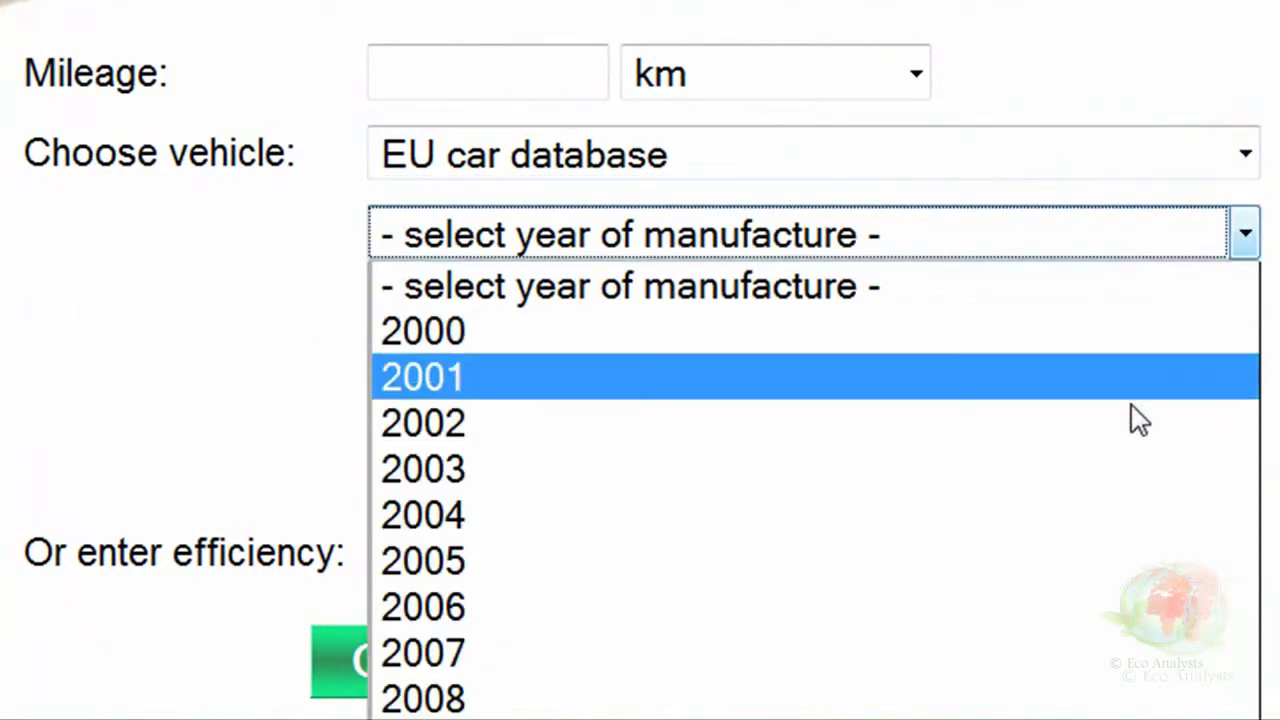
left_click(1150, 562)
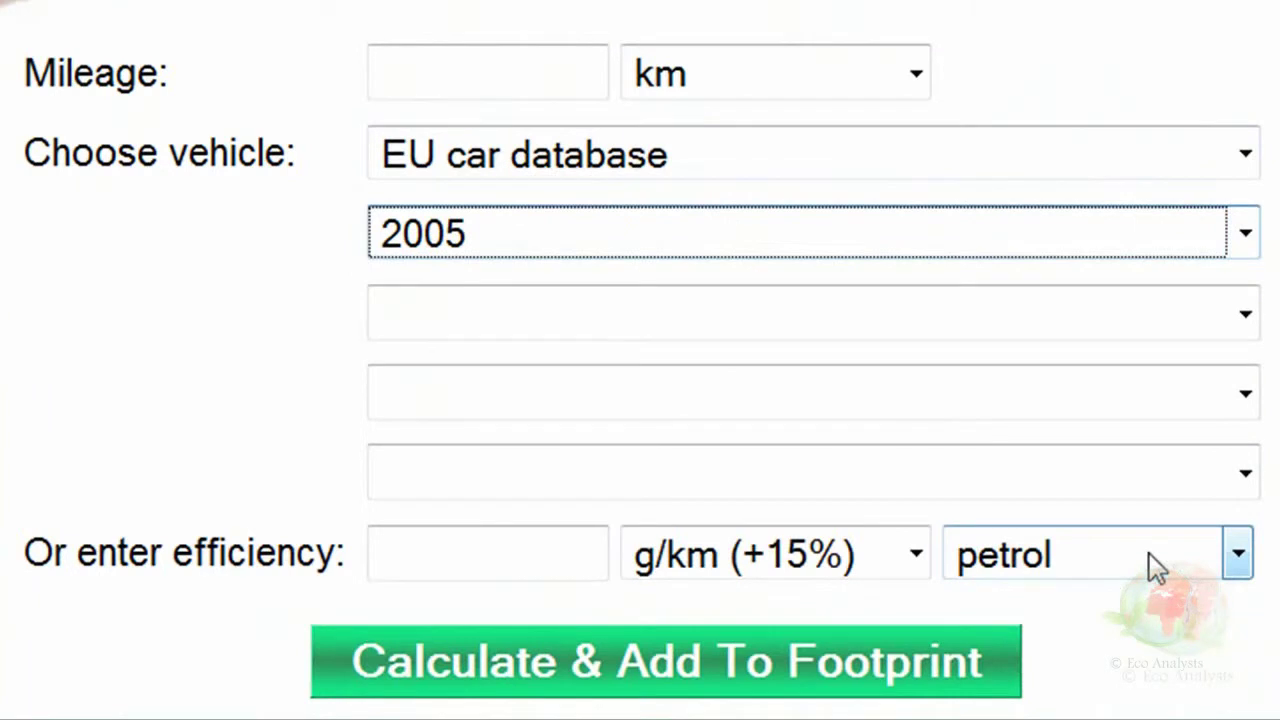
left_click(1165, 323)
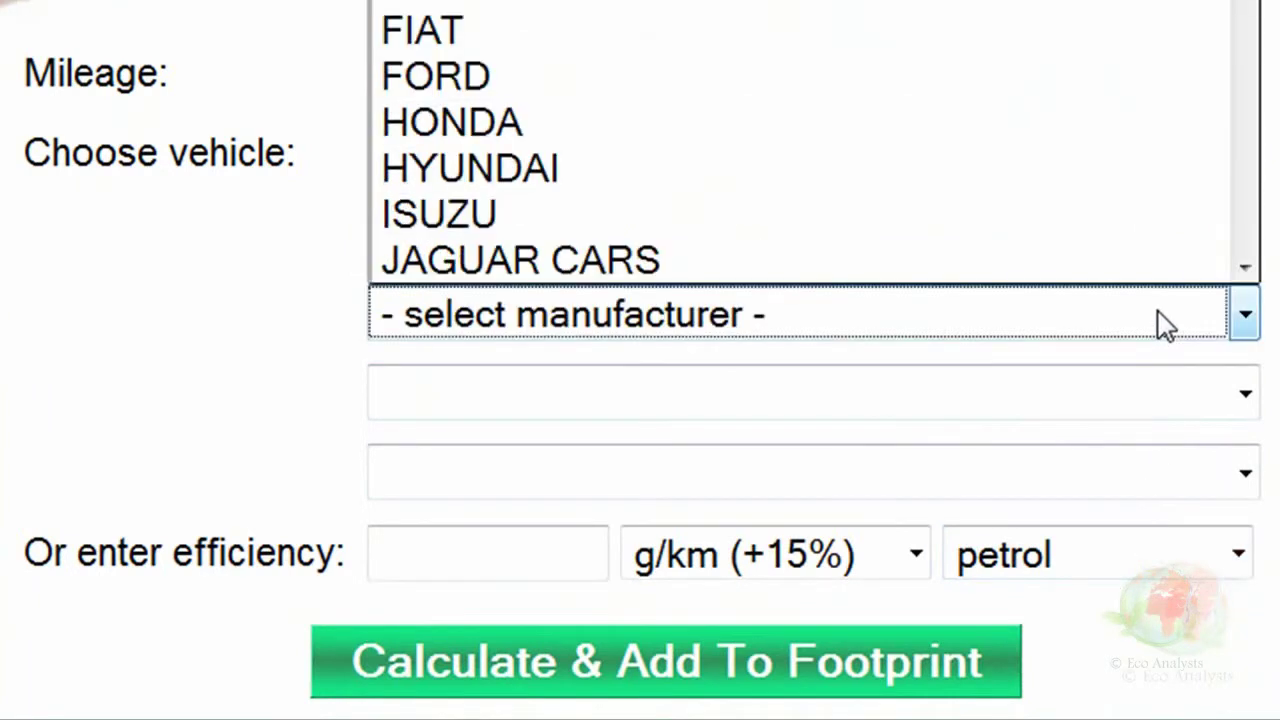
scroll(1248, 237, "down", 5)
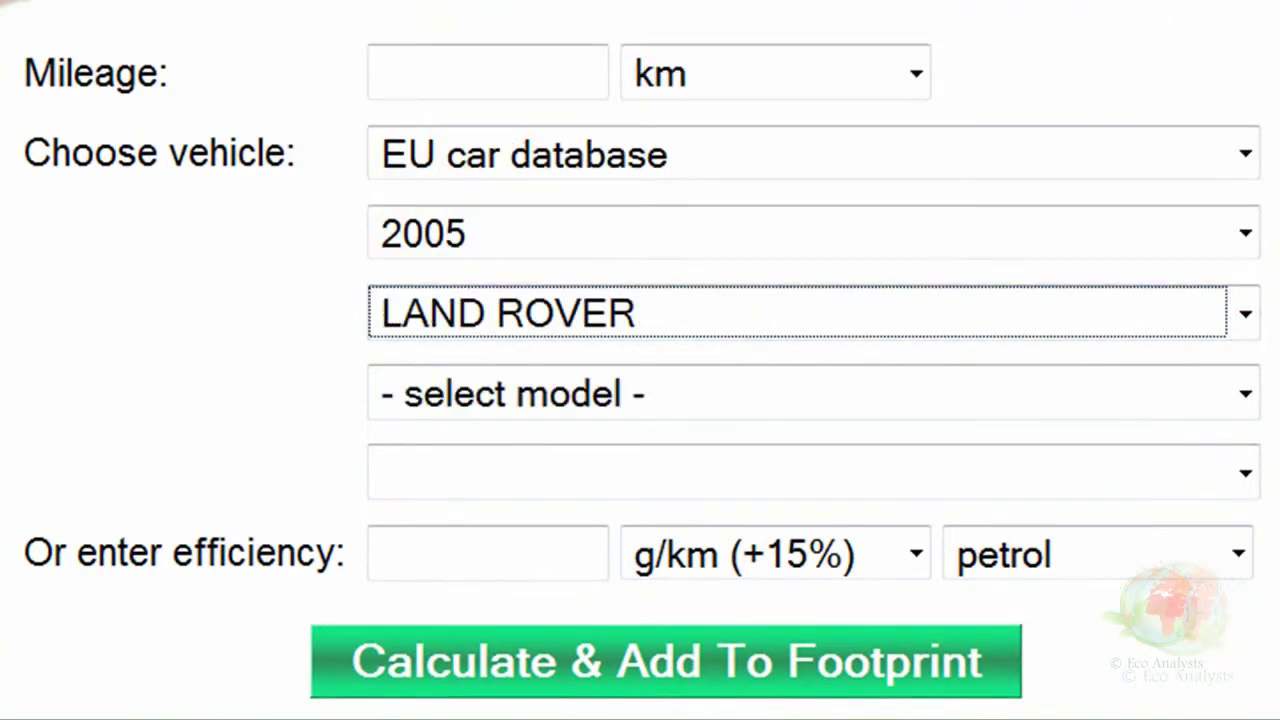
left_click(1118, 400)
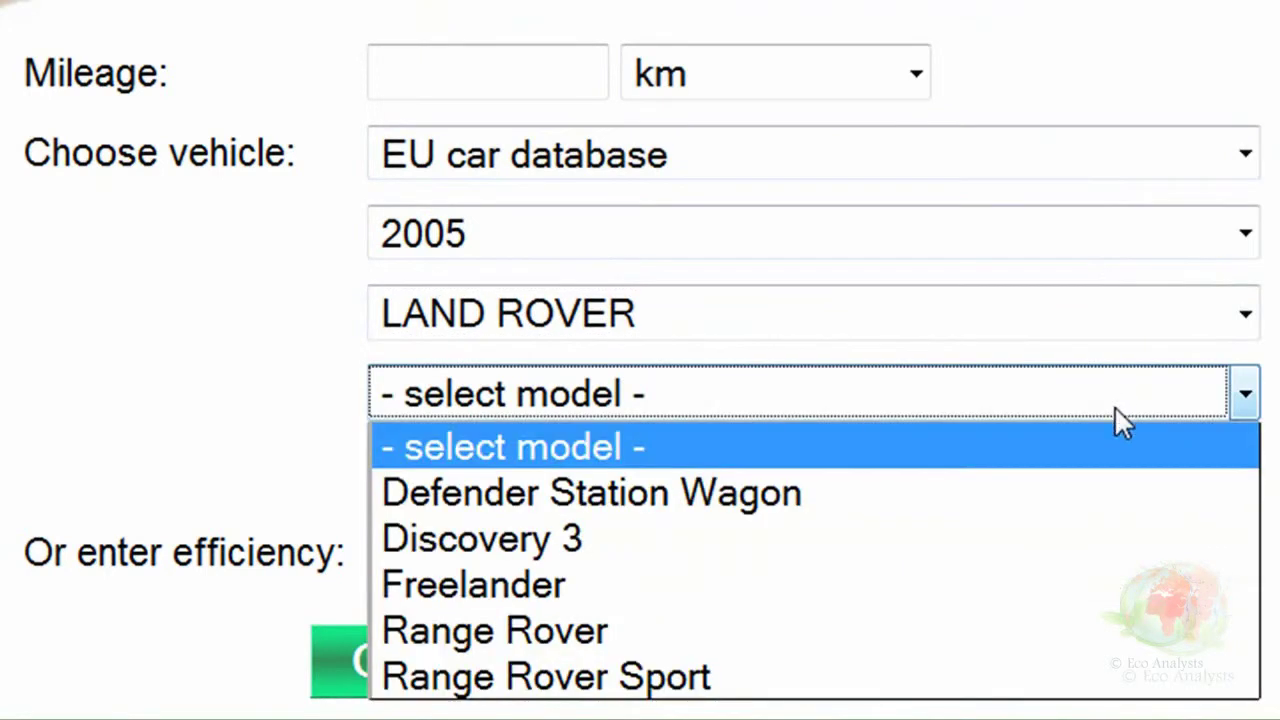
left_click(1136, 586)
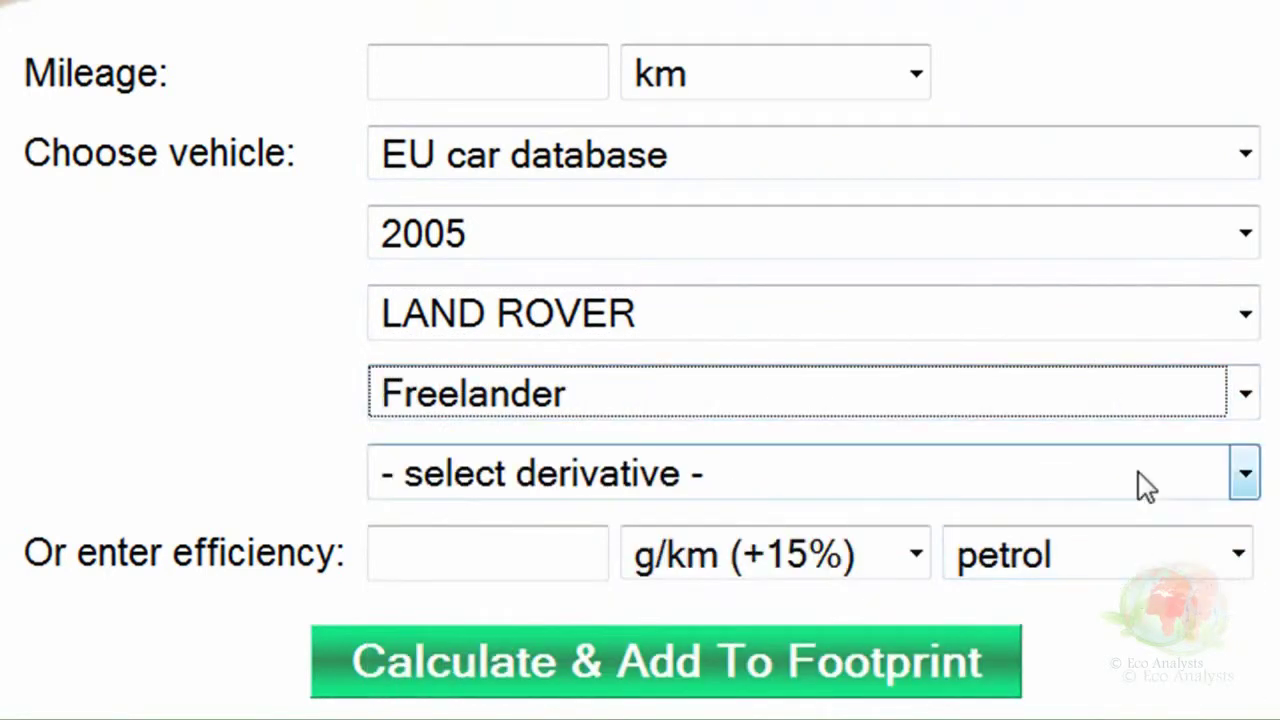
left_click(1137, 480)
left_click(1137, 568)
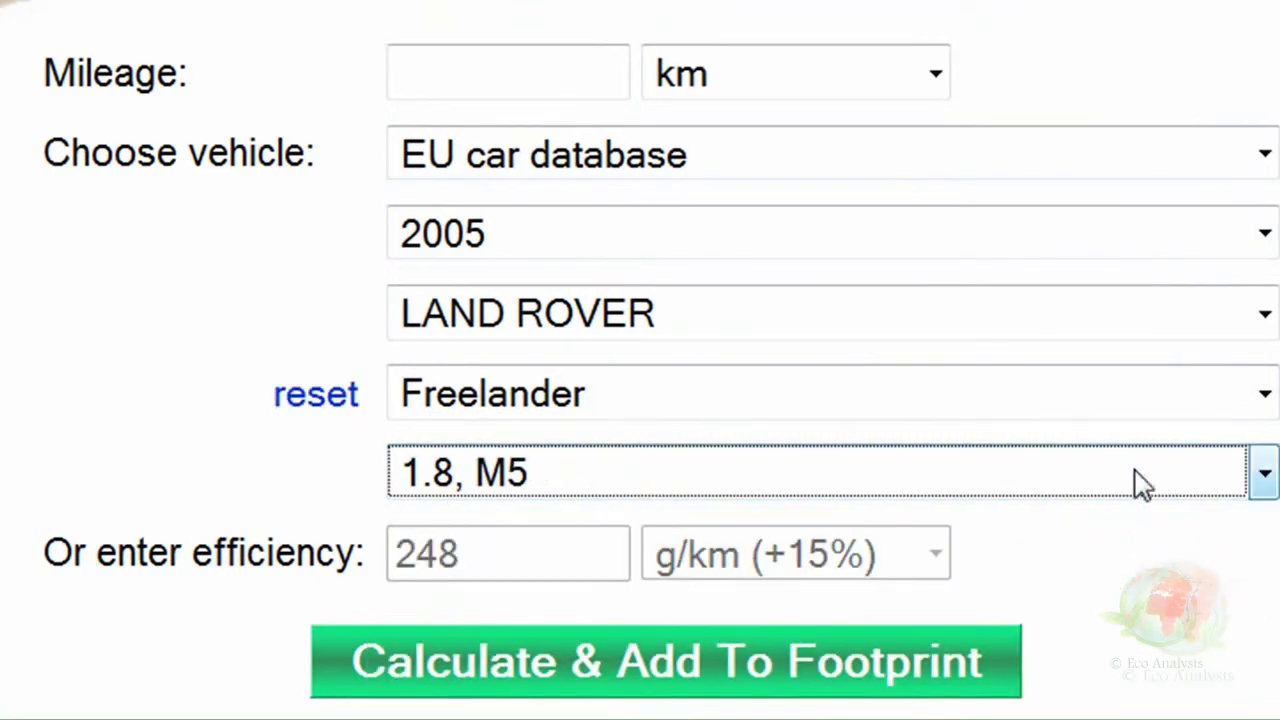
Set the Freelander's mileage to 22400 km and add the car to the footprint.
left_click(603, 70)
type("22400")
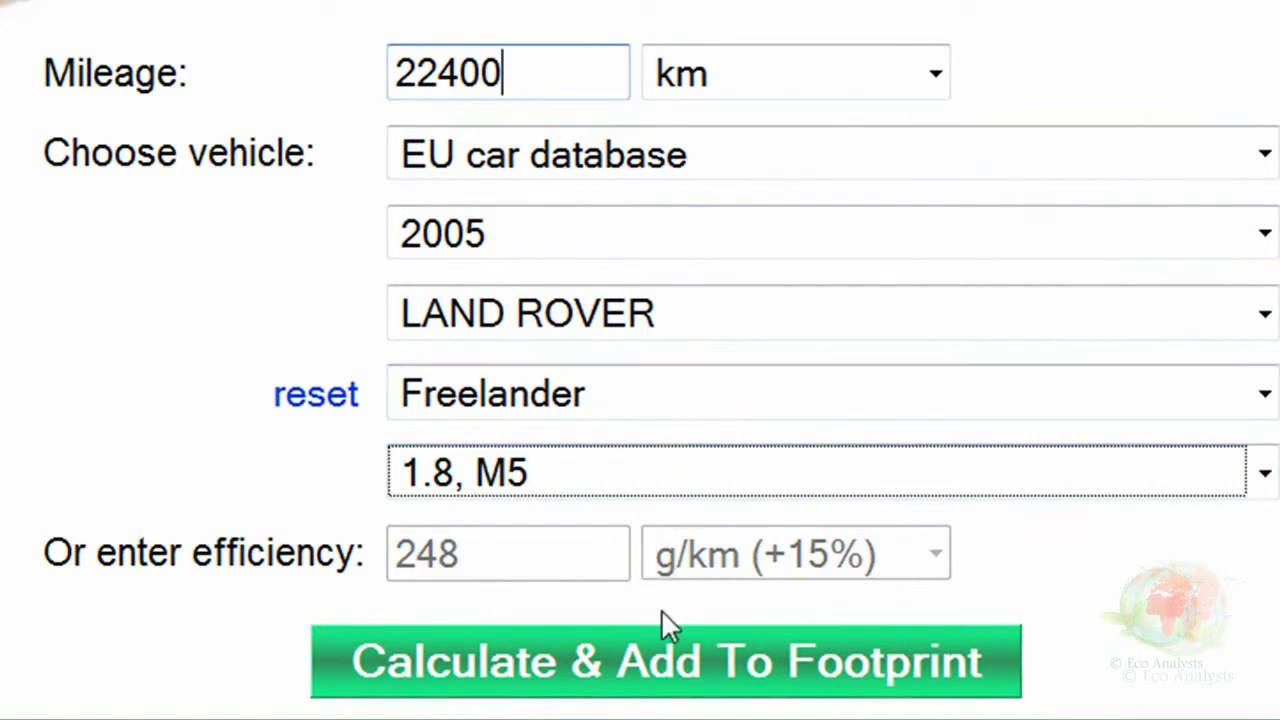
left_click(652, 662)
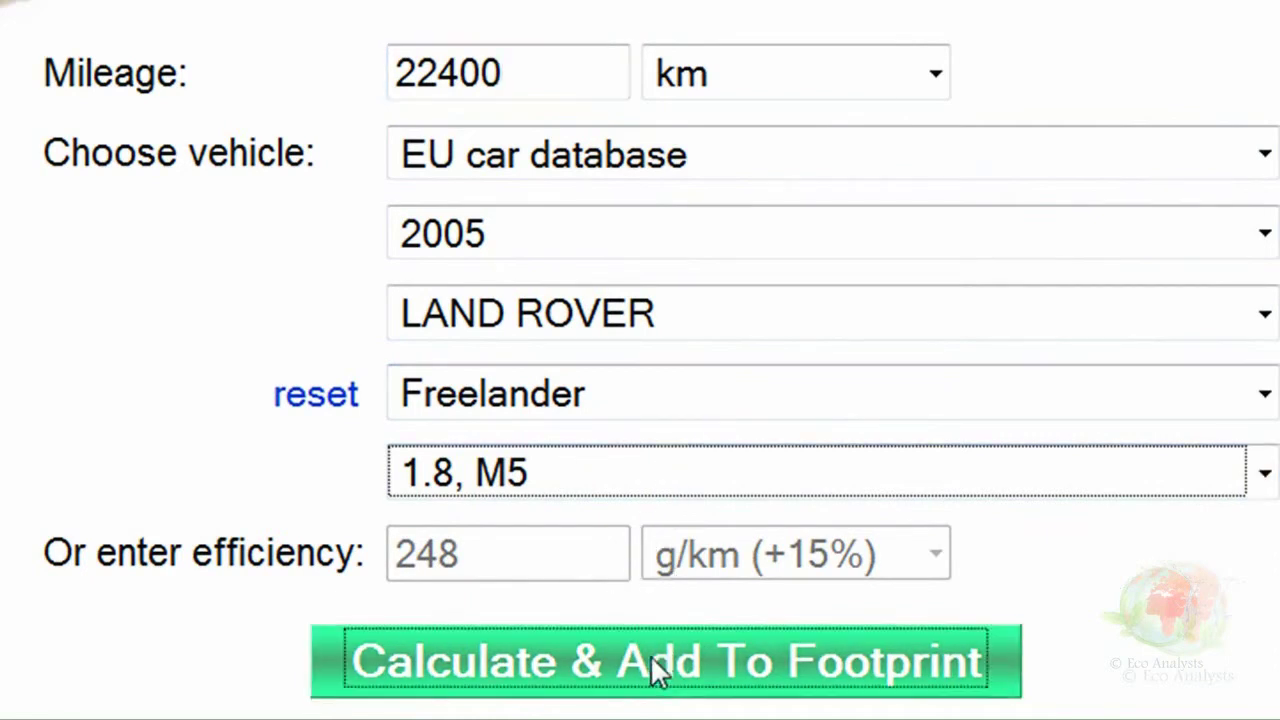
scroll(650, 660, "down", 2)
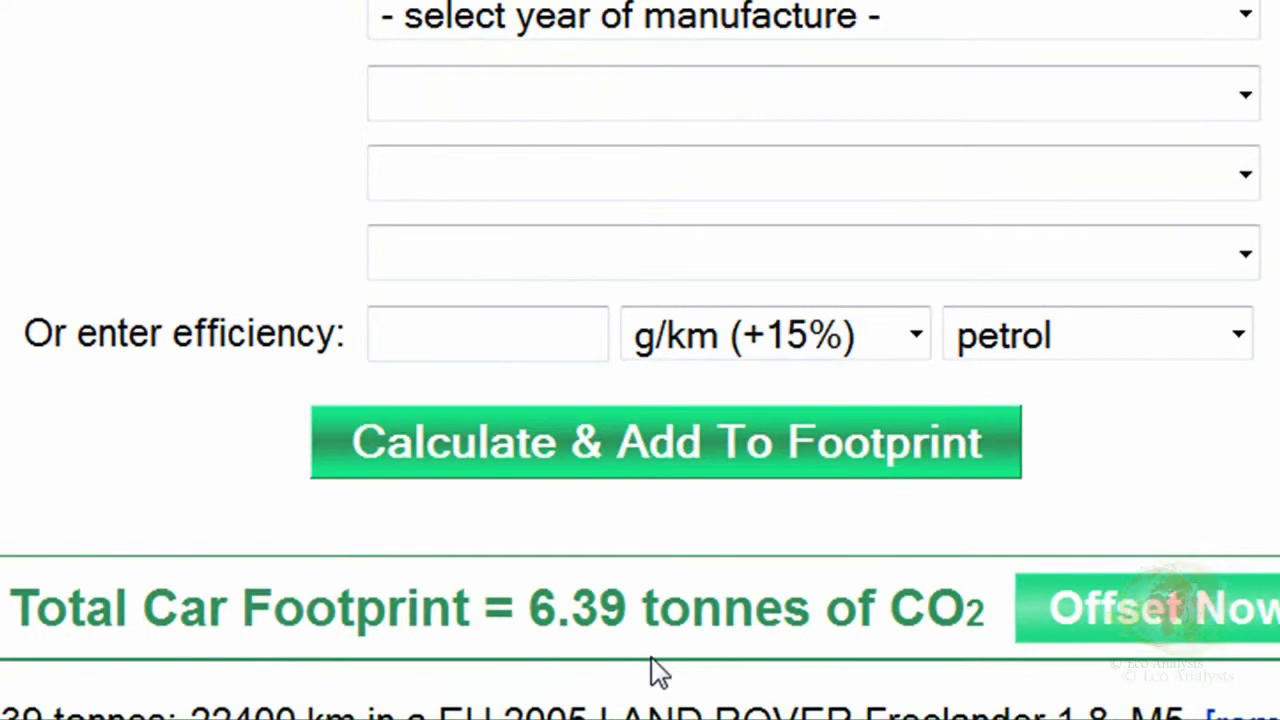
Select a second vehicle from the EU car database: a 2006 MITSUBISHI Colt.
scroll(652, 670, "up", 2)
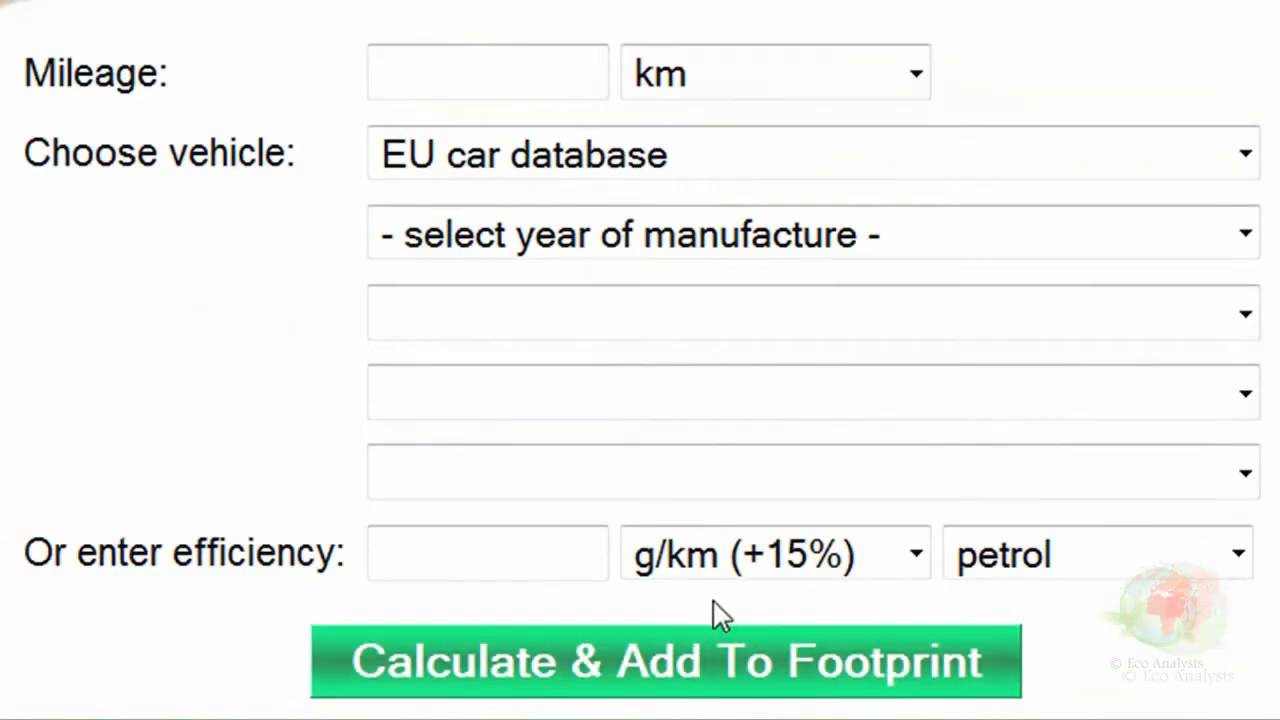
left_click(951, 248)
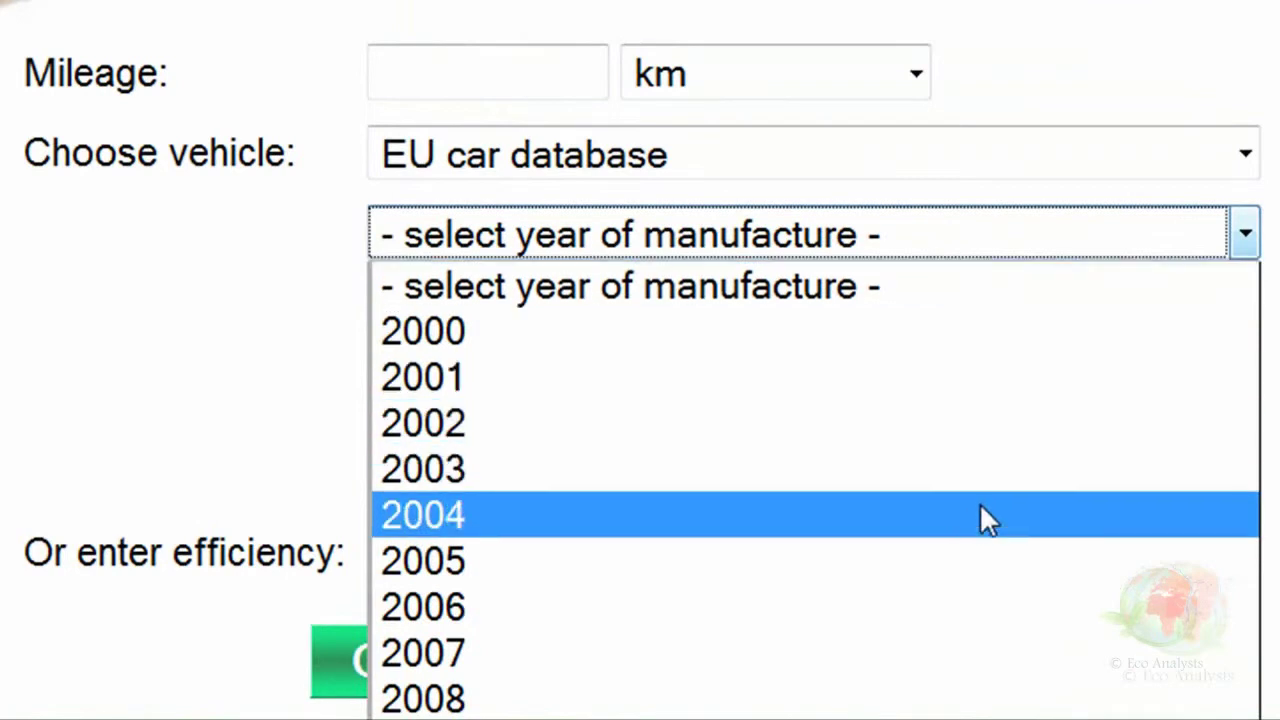
left_click(987, 604)
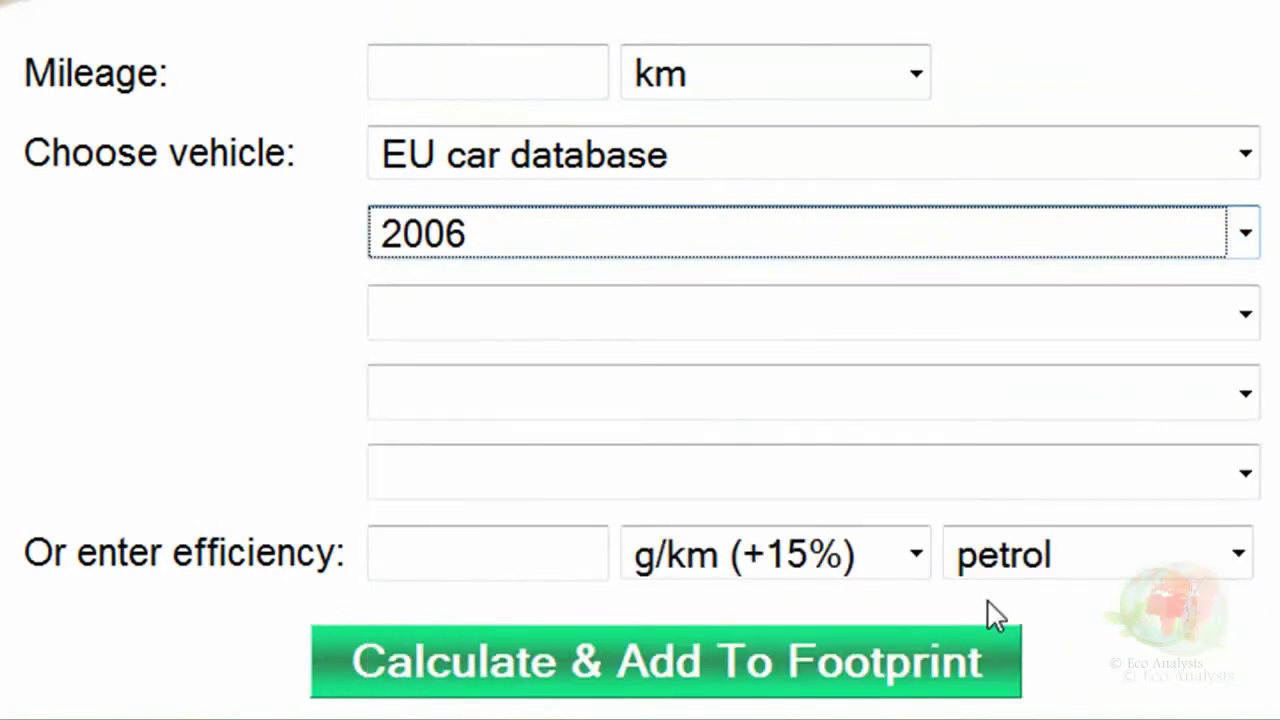
left_click(1058, 316)
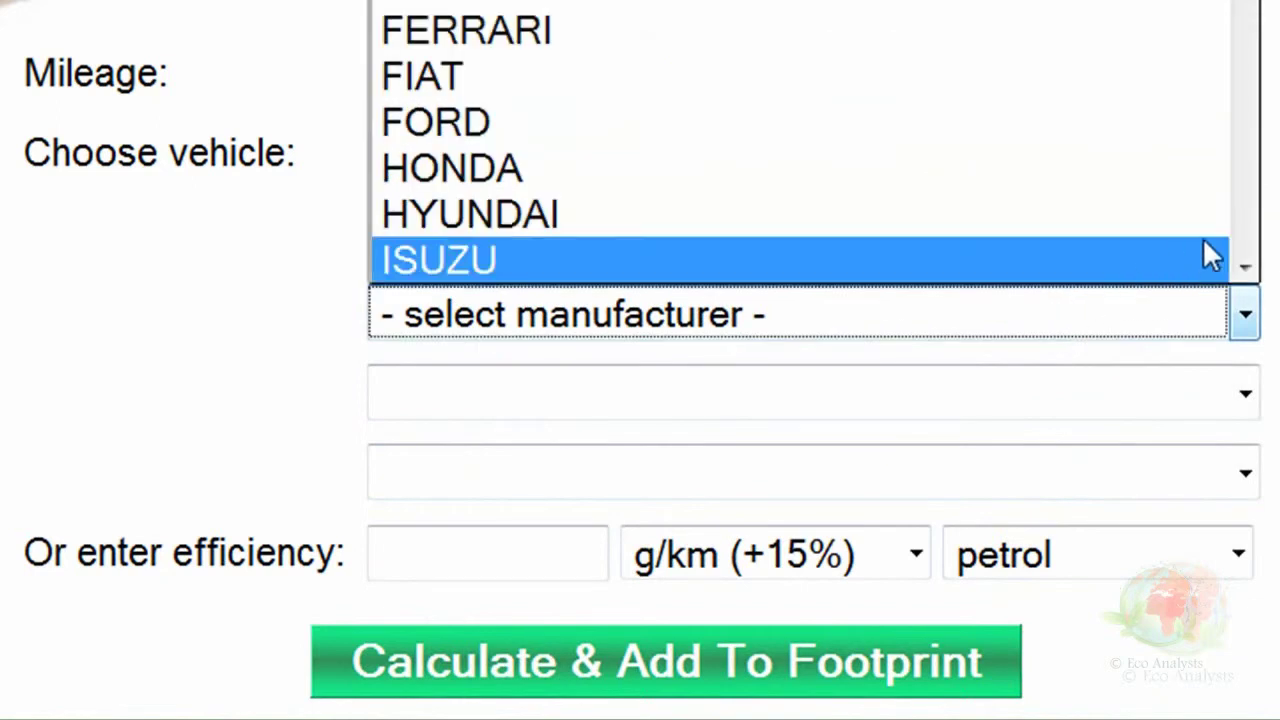
scroll(1254, 240, "down", 4)
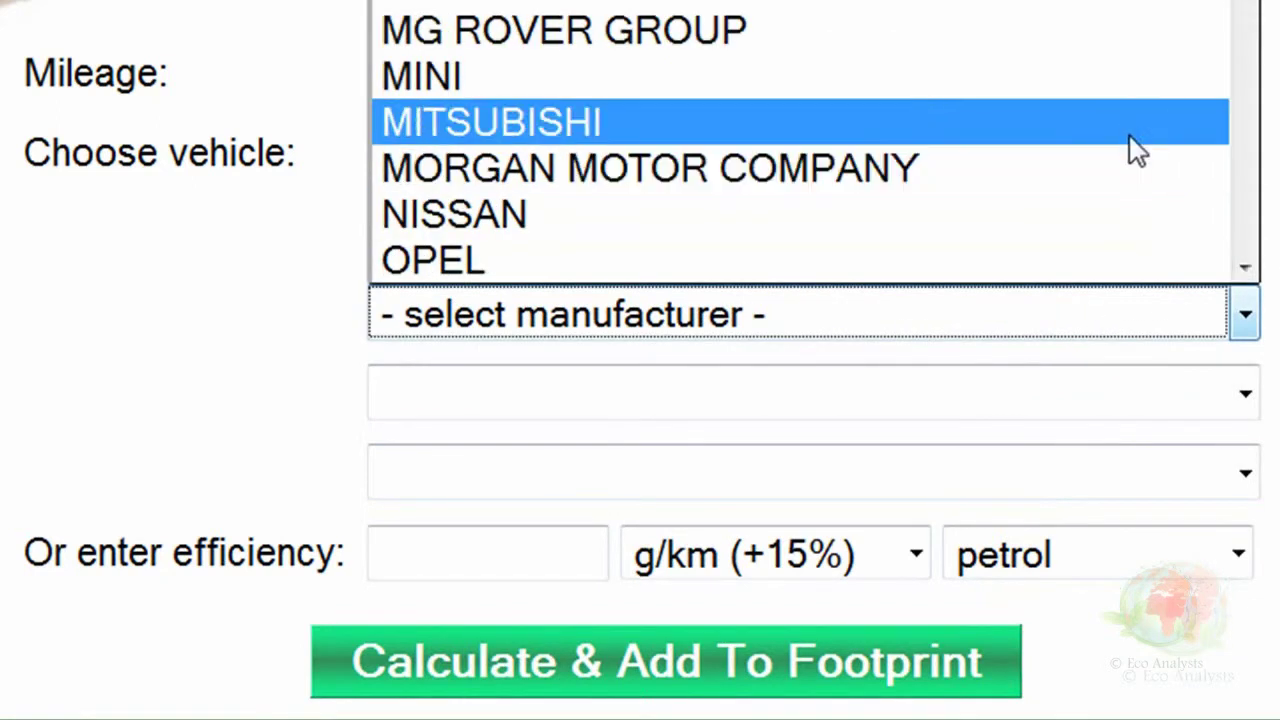
left_click(1125, 132)
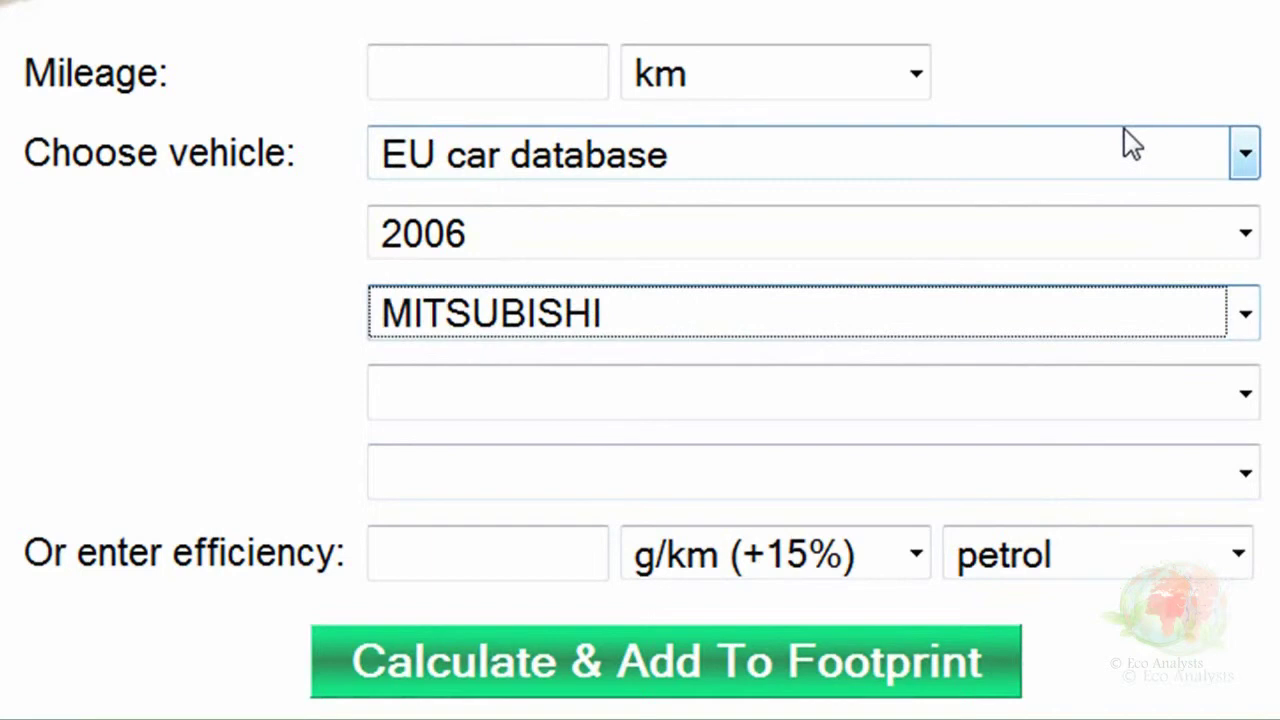
left_click(1155, 400)
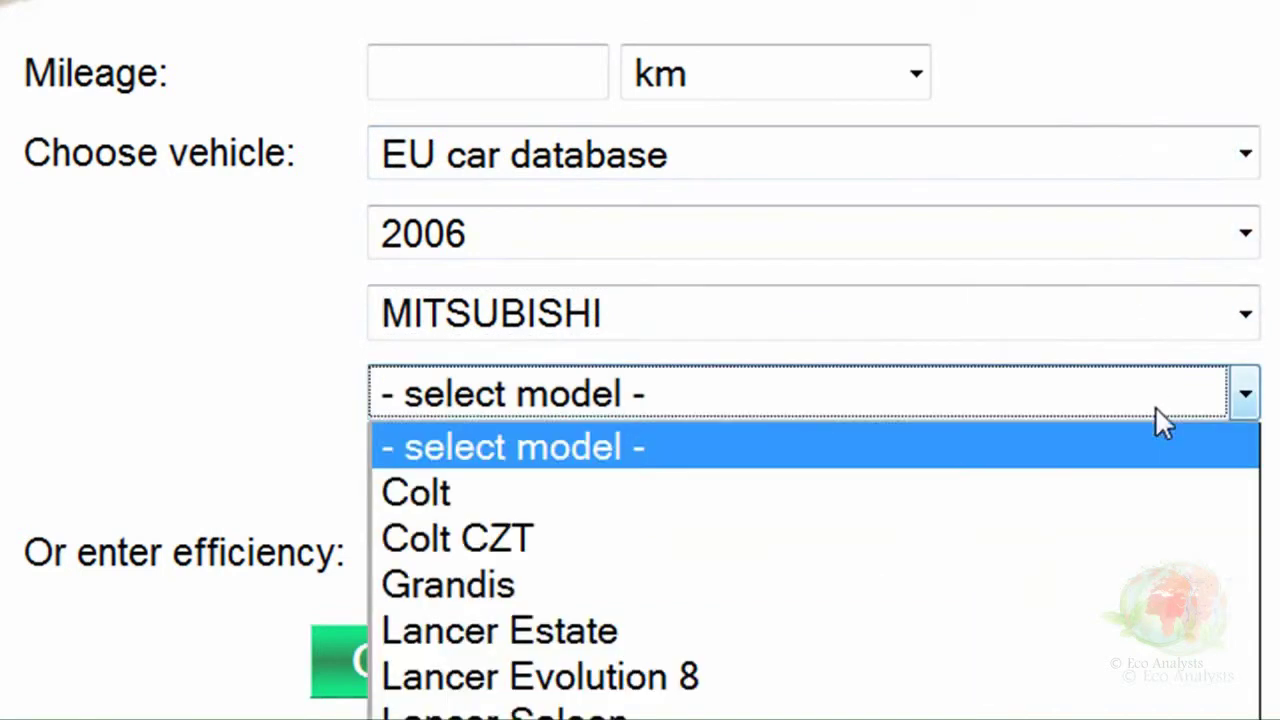
left_click(1174, 490)
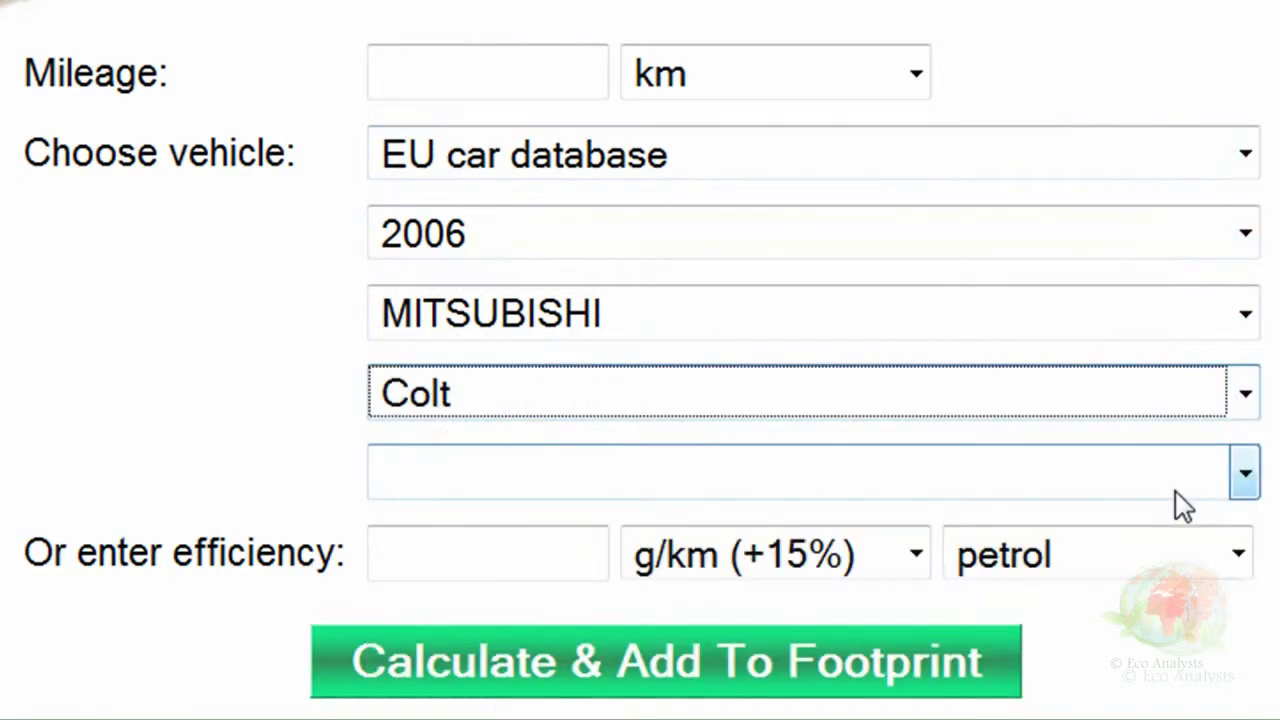
Leave the Colt's derivative unselected and set its efficiency to 11 L/100km instead.
left_click(1176, 491)
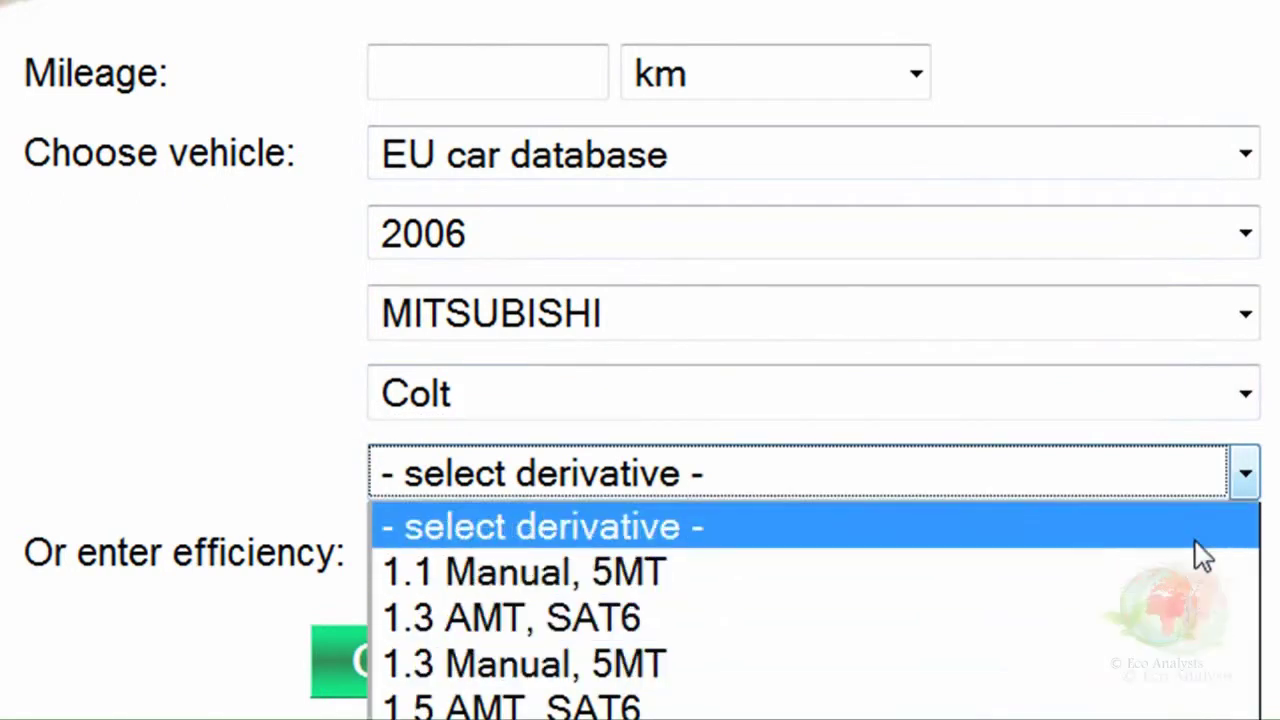
left_click(1195, 488)
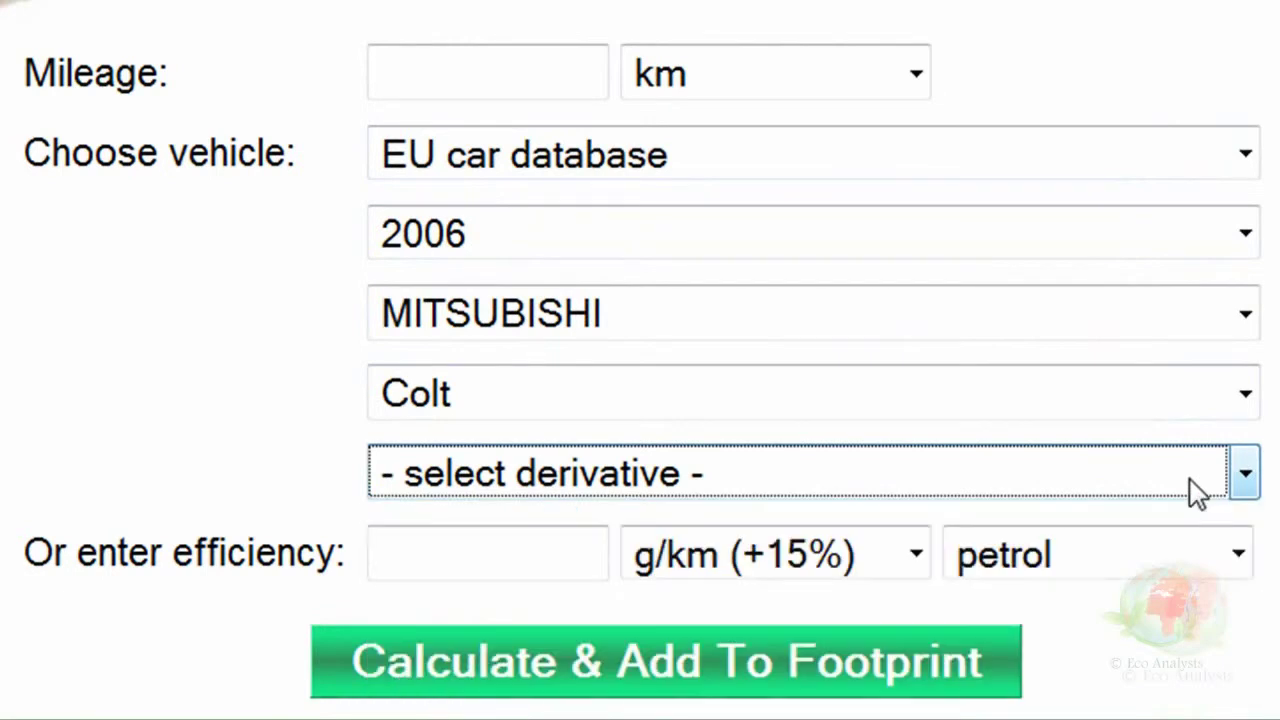
left_click(924, 557)
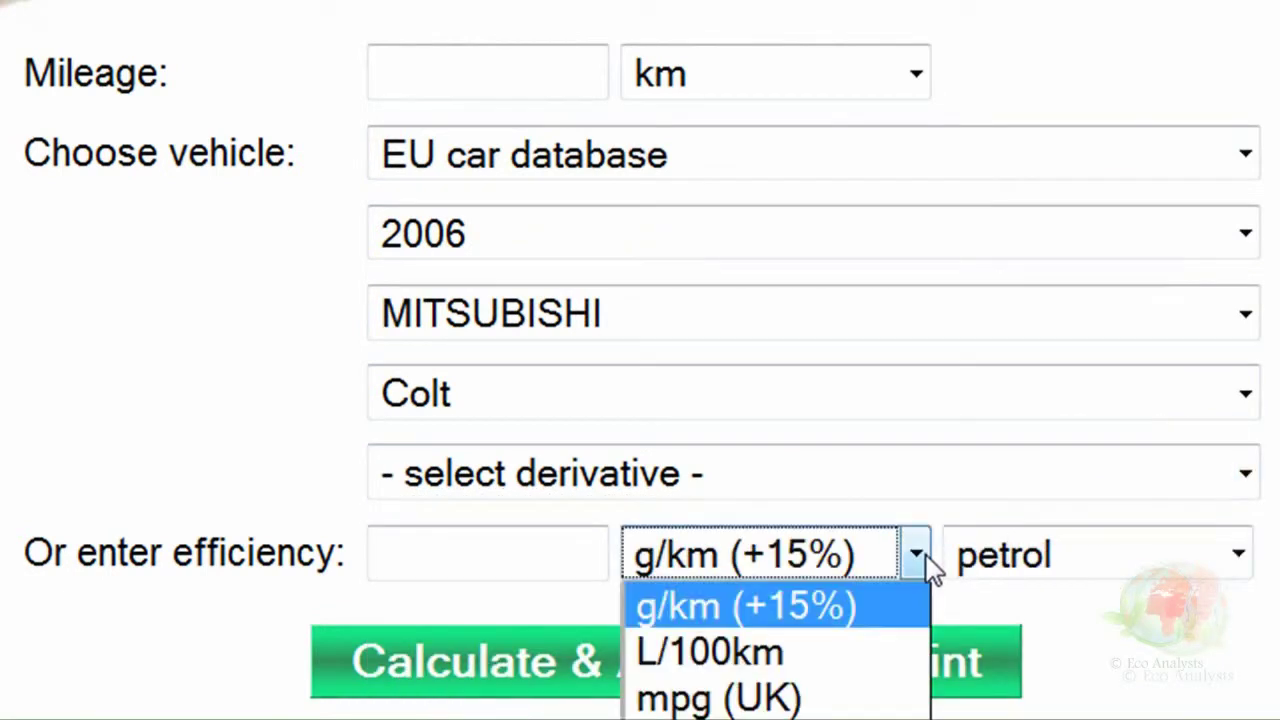
left_click(910, 652)
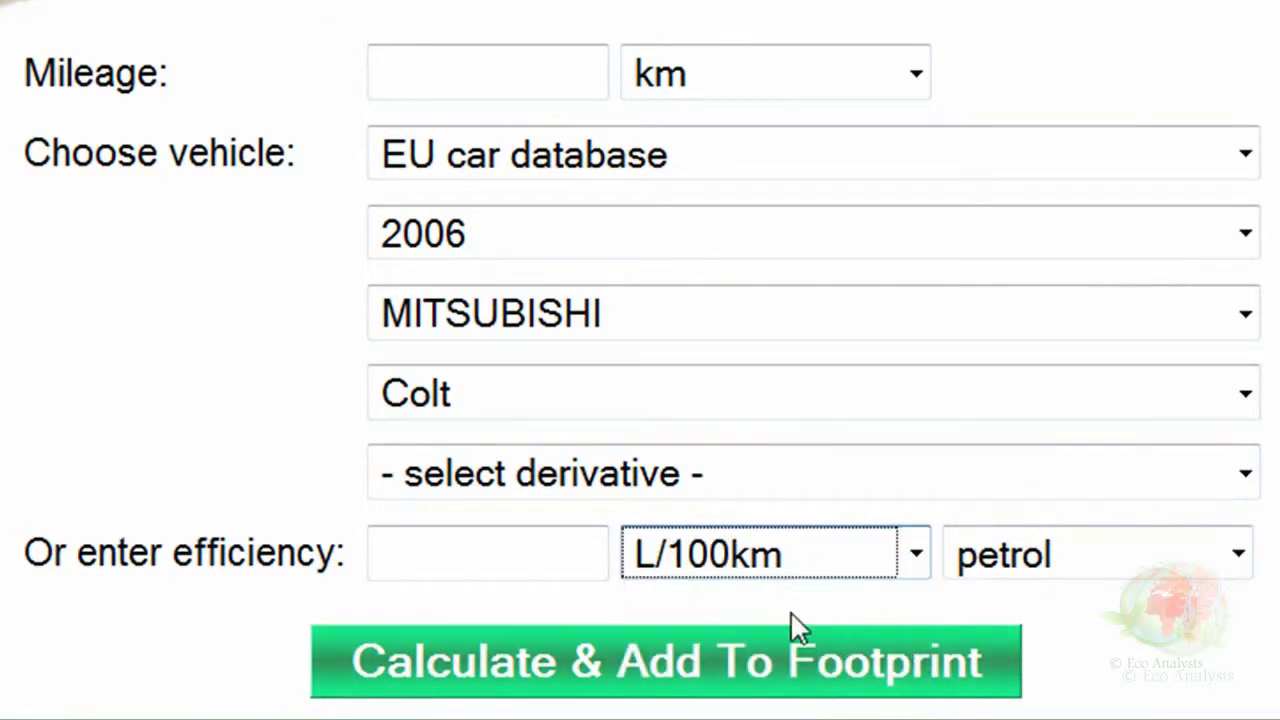
left_click(548, 549)
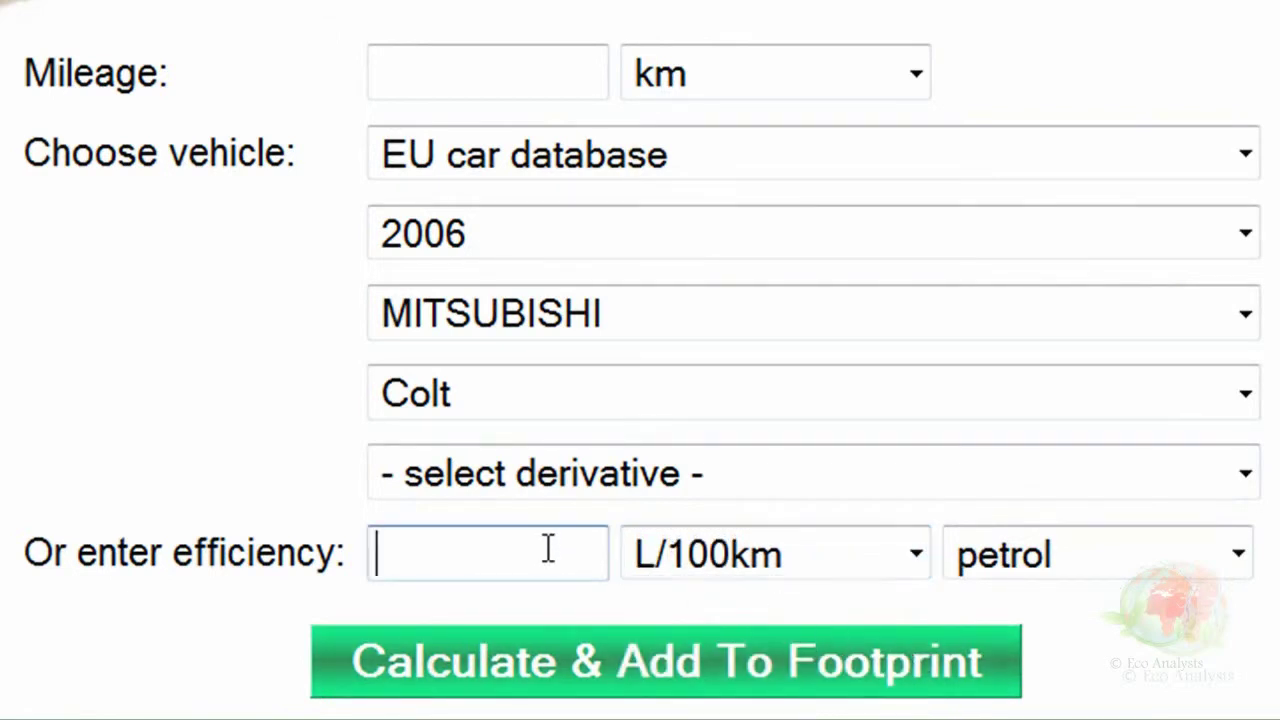
type("11")
Set the Colt's mileage to 31700 km and add the car to the footprint.
left_click(573, 76)
type("31")
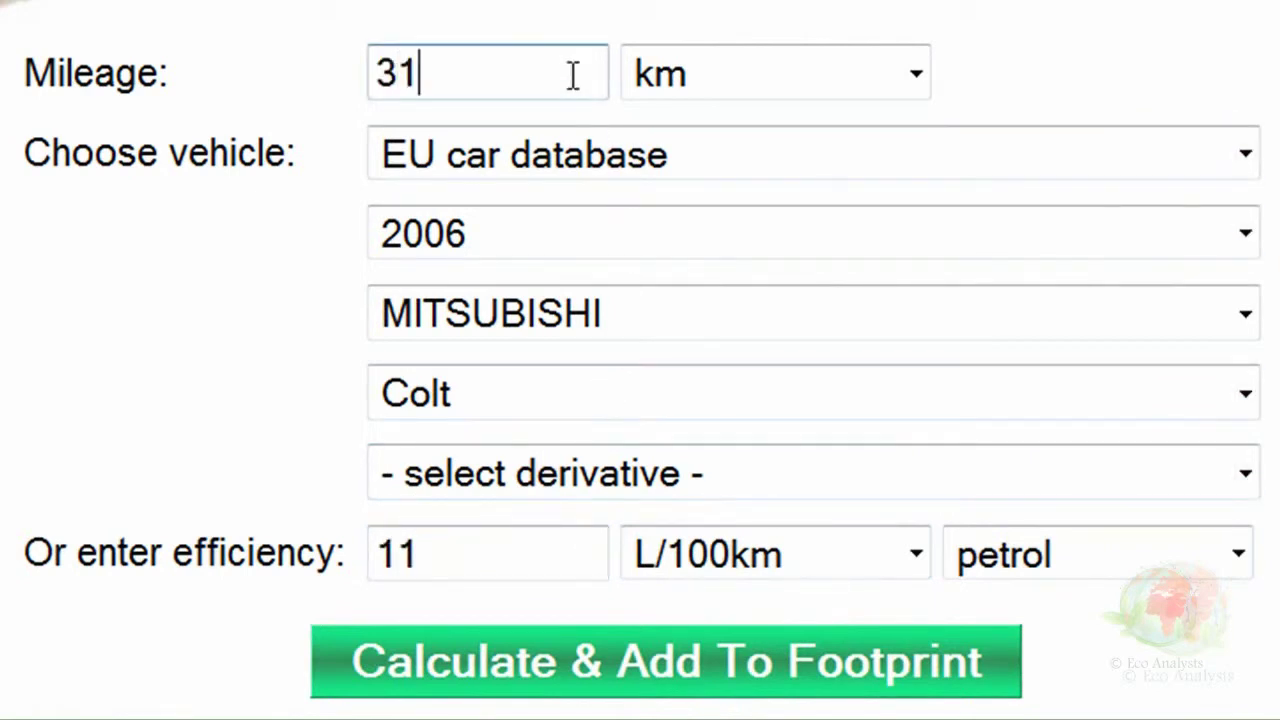
type("700")
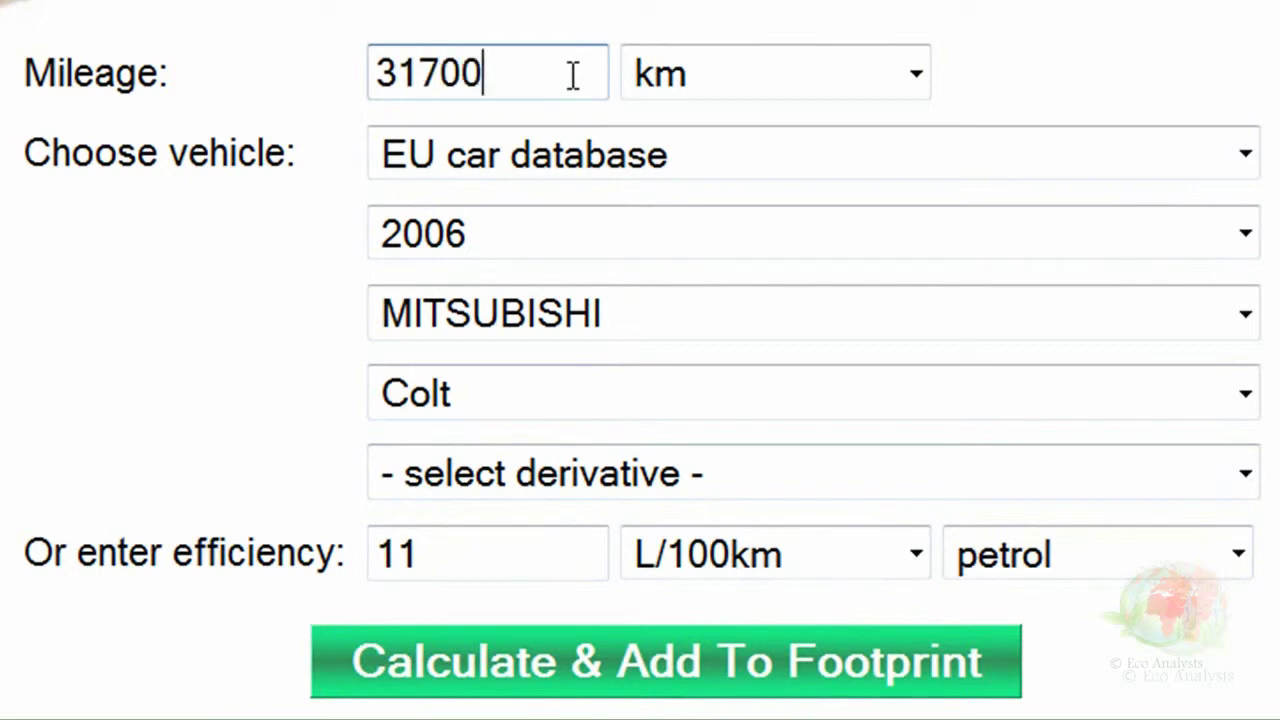
left_click(684, 648)
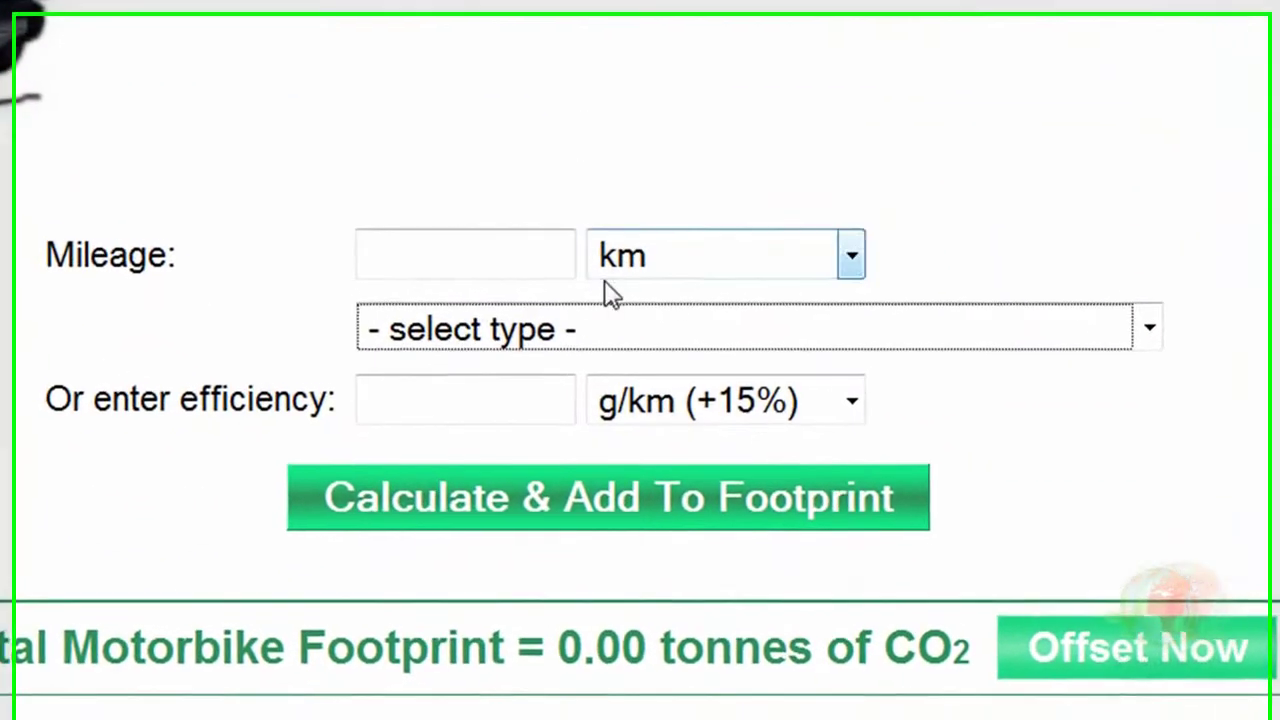
Add a medium motorbike over 125cc and up to 500cc with a mileage of 1700 km to the footprint.
left_click(625, 358)
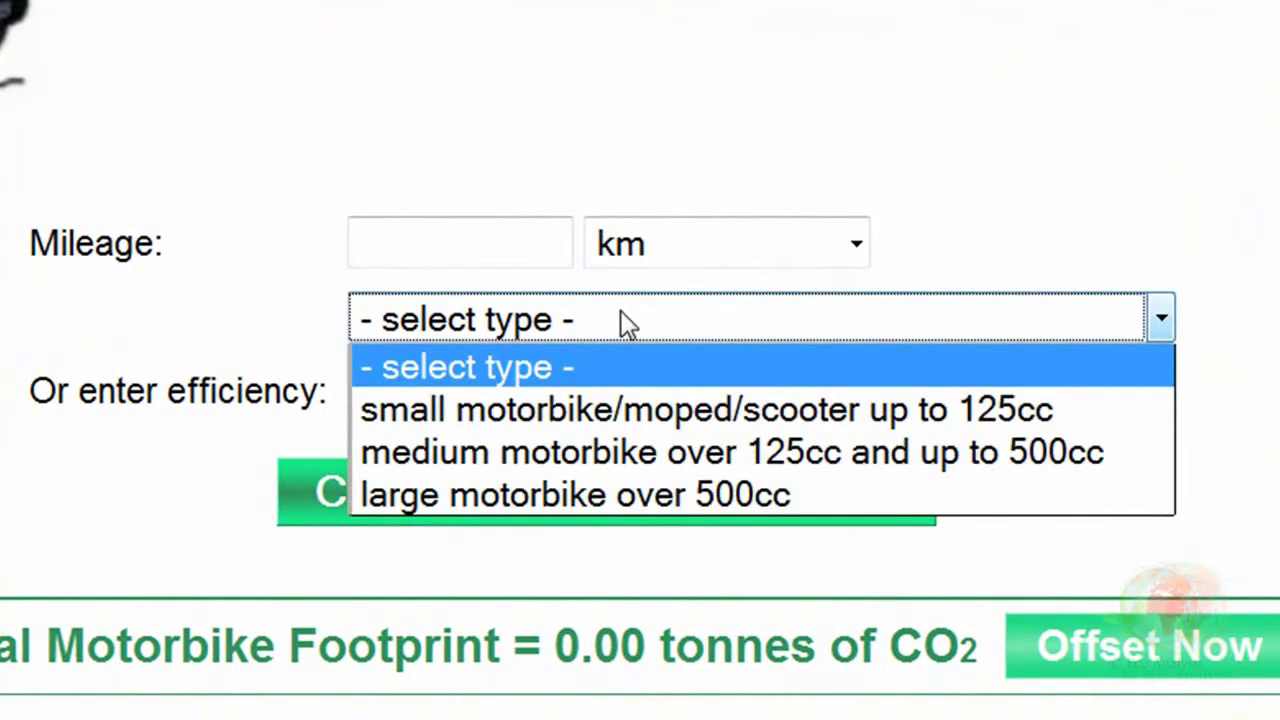
left_click(794, 457)
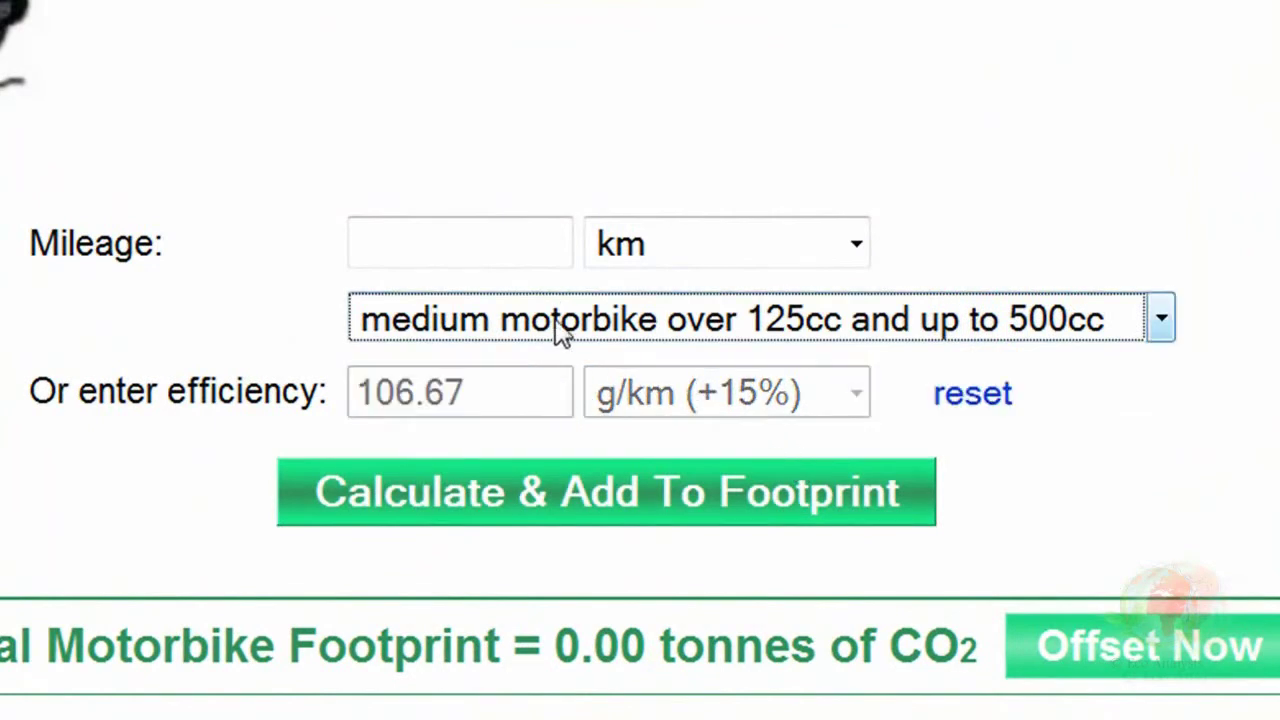
left_click(541, 245)
type("1700")
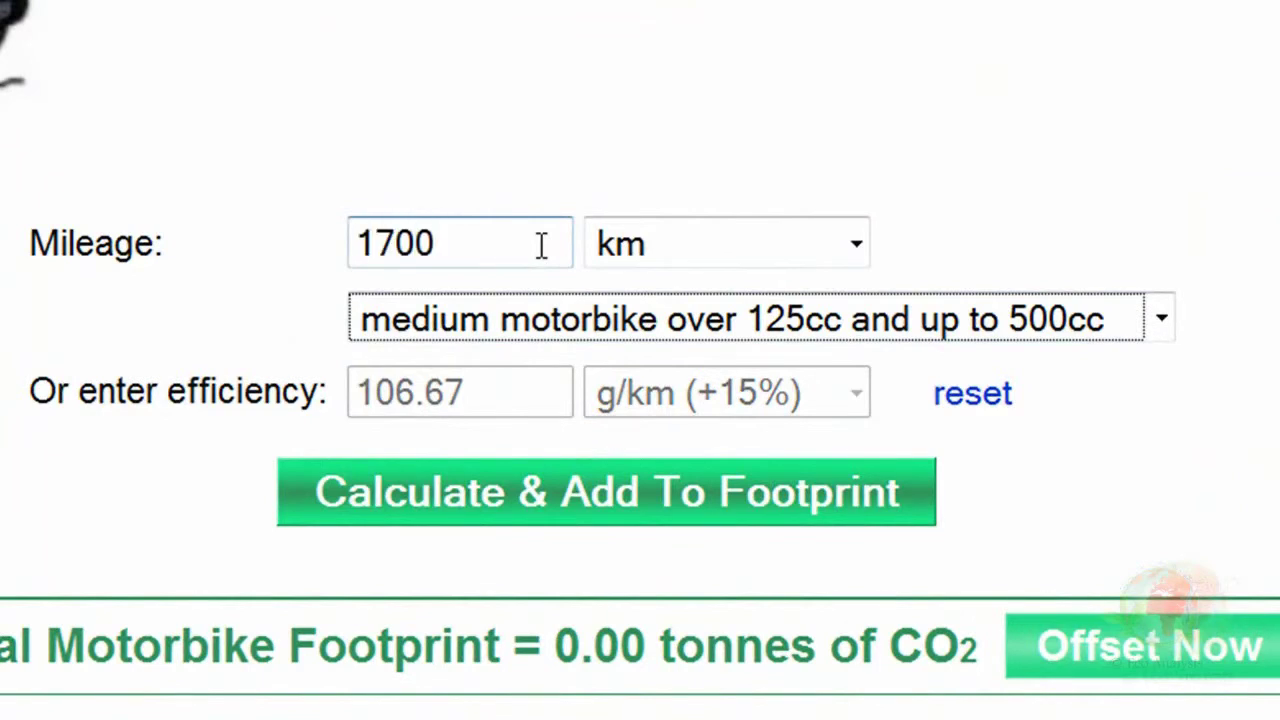
left_click(597, 486)
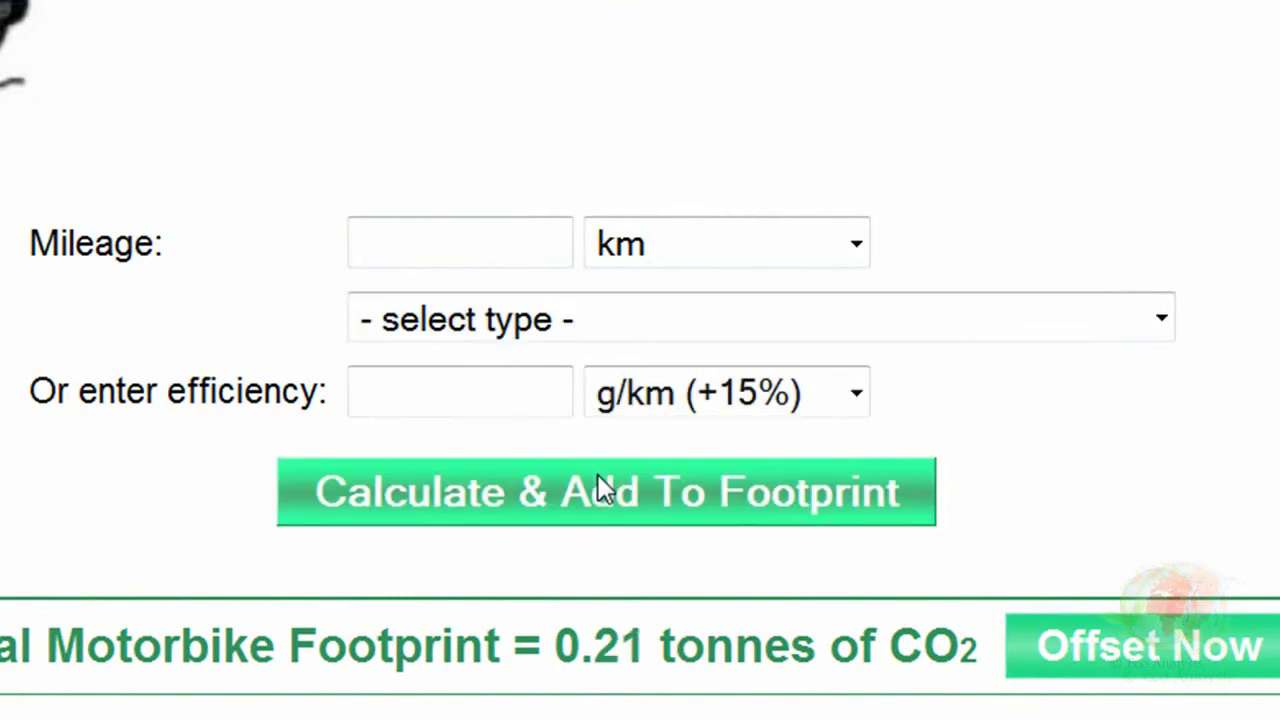
scroll(600, 500, "down", 2)
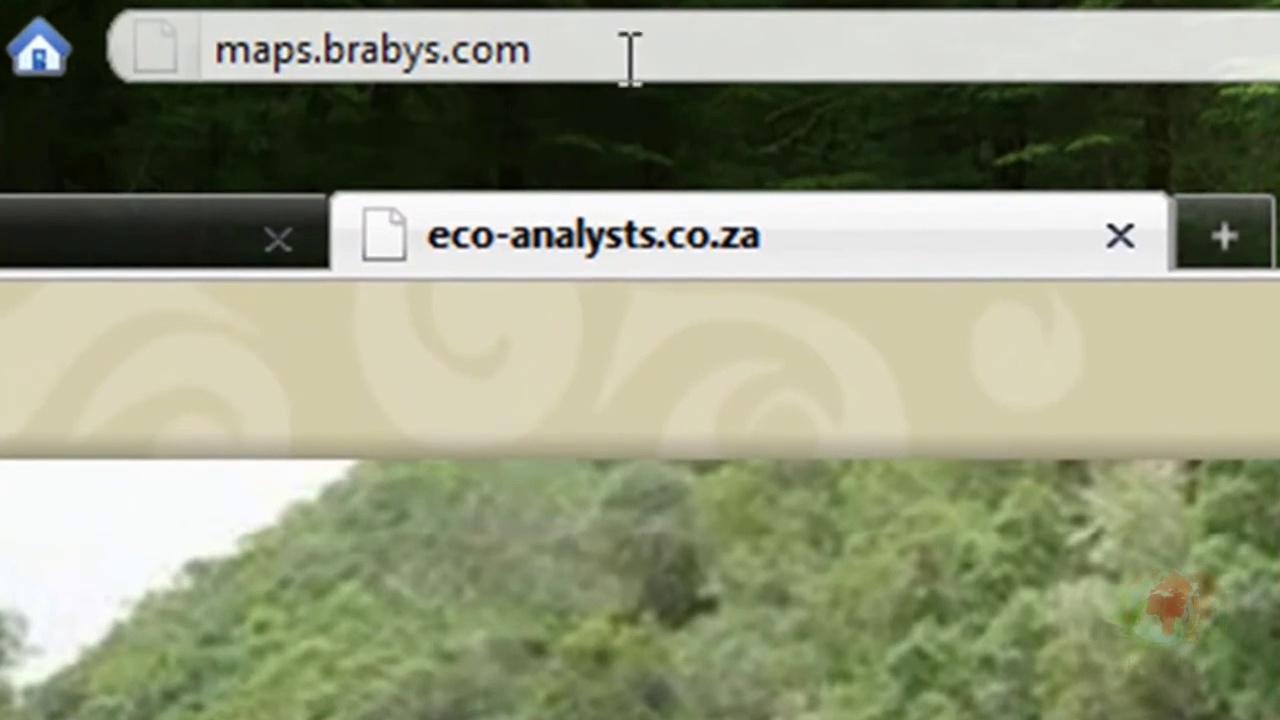
Switch to the Distance Calculator on maps.brabys.com and search with start address george and end address bellville.
key("Return")
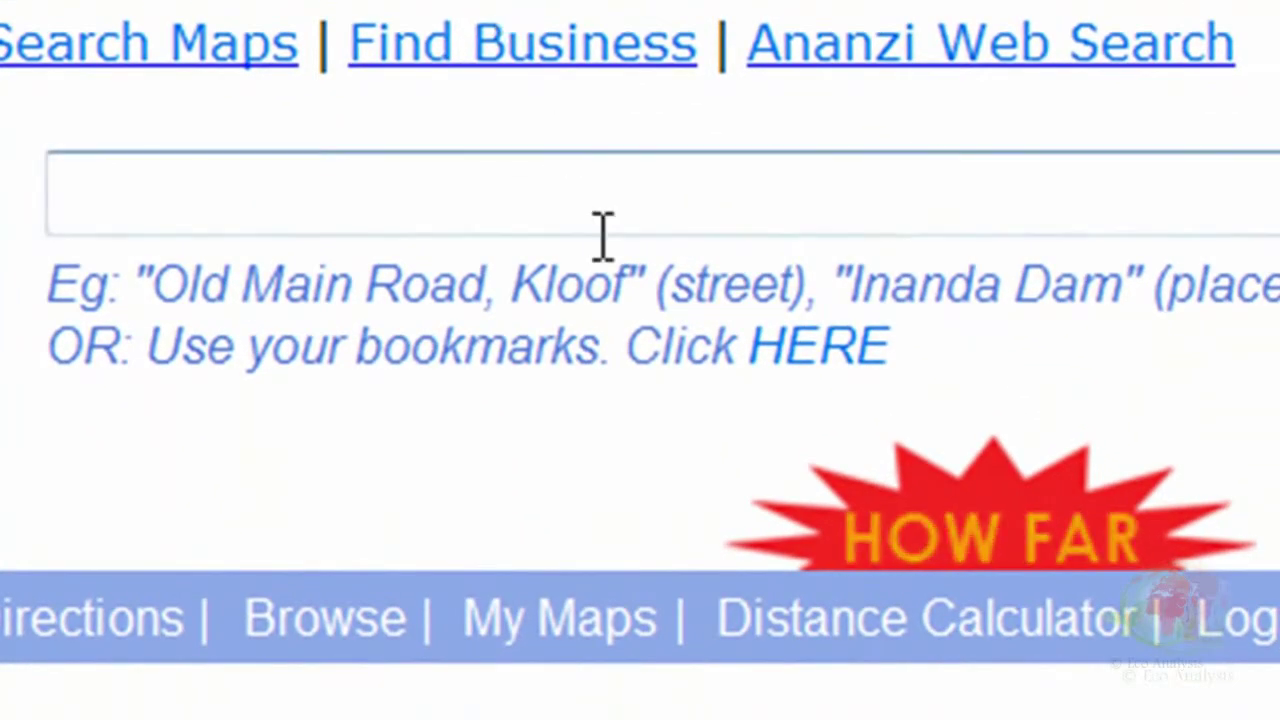
left_click(916, 625)
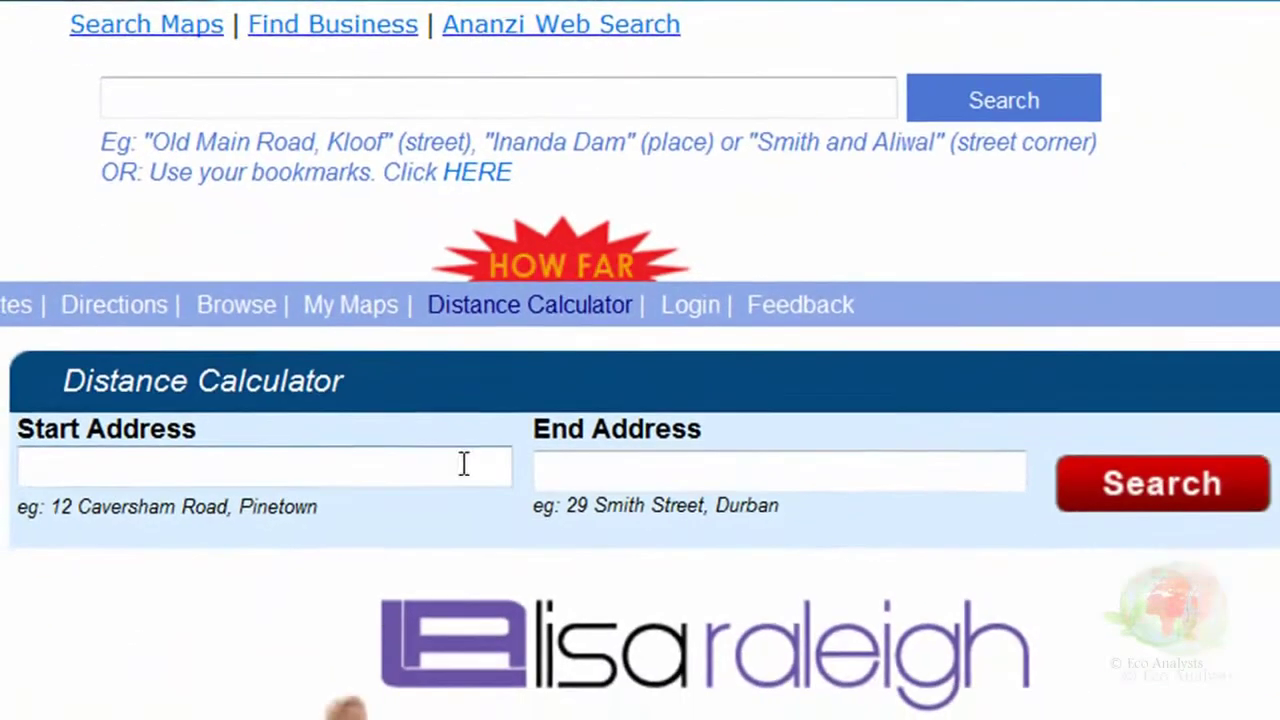
left_click(463, 463)
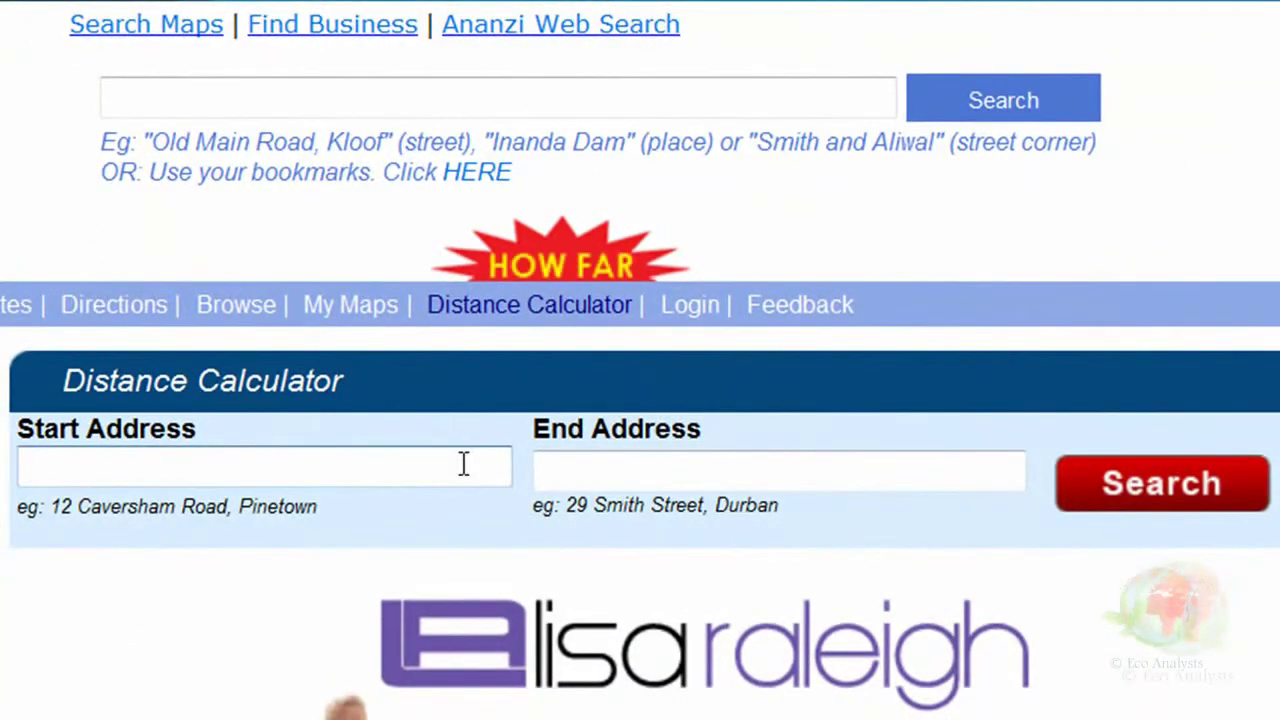
type("george")
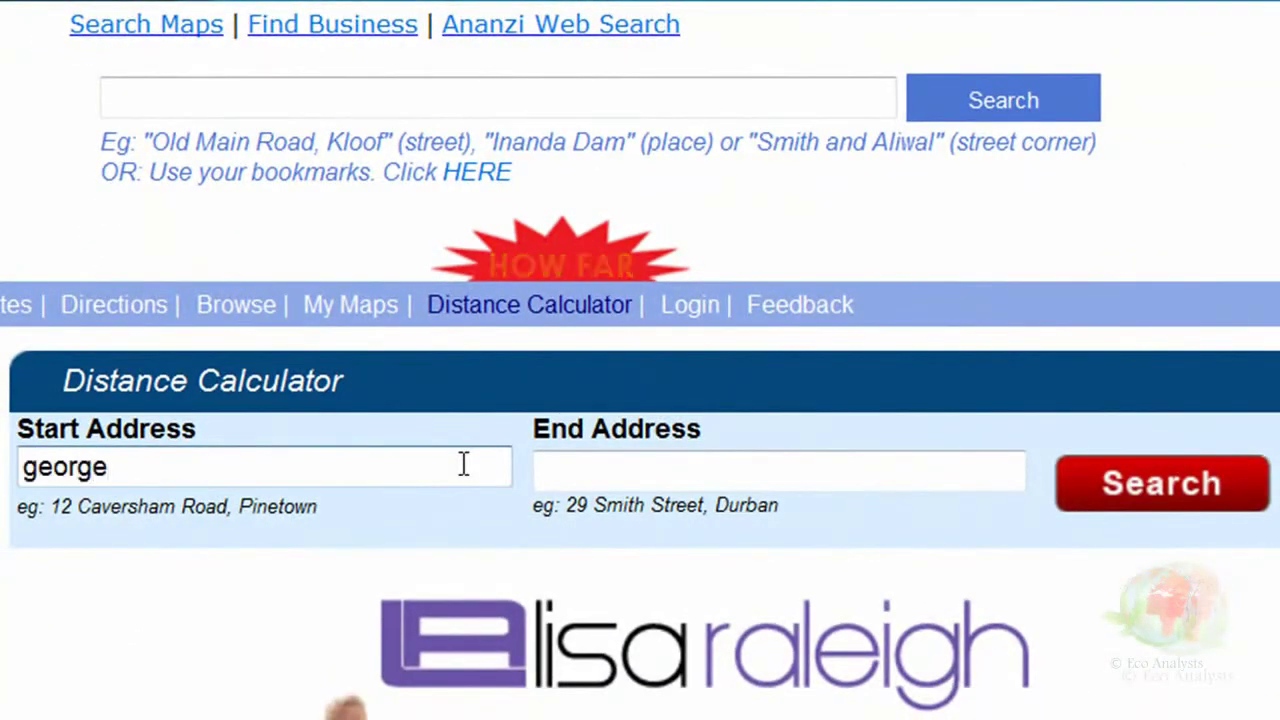
left_click(900, 476)
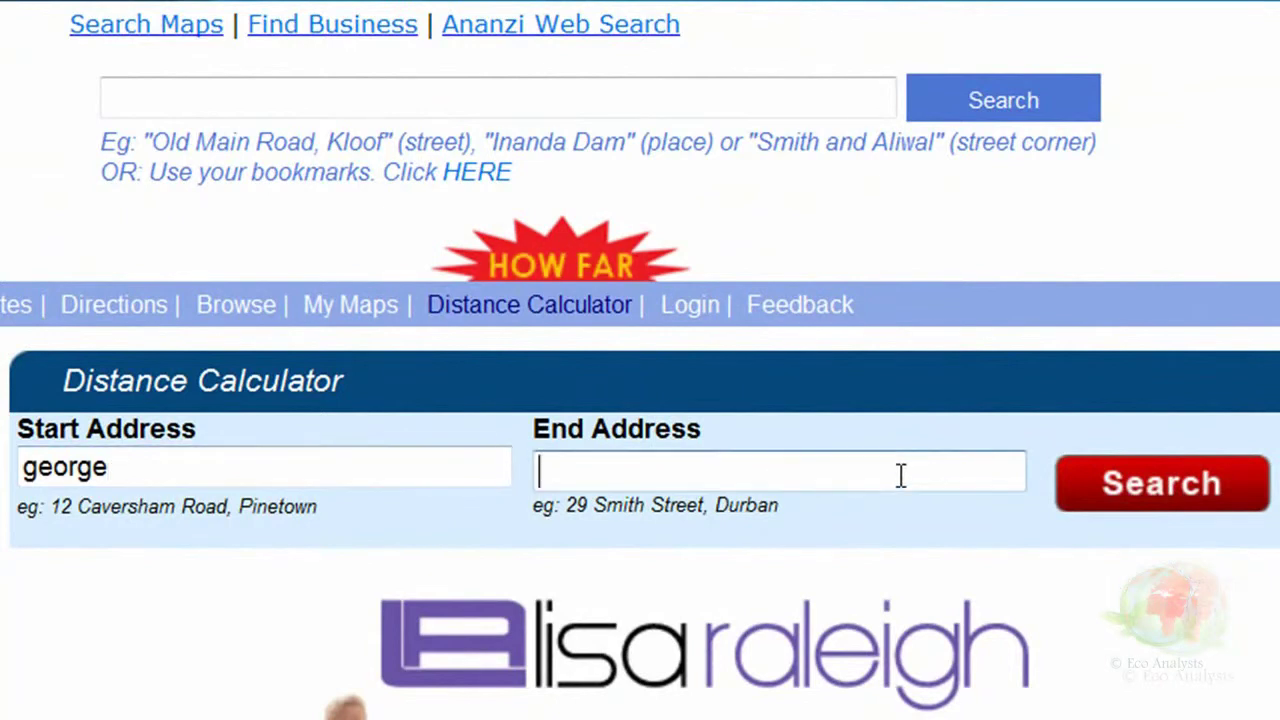
type("bellville")
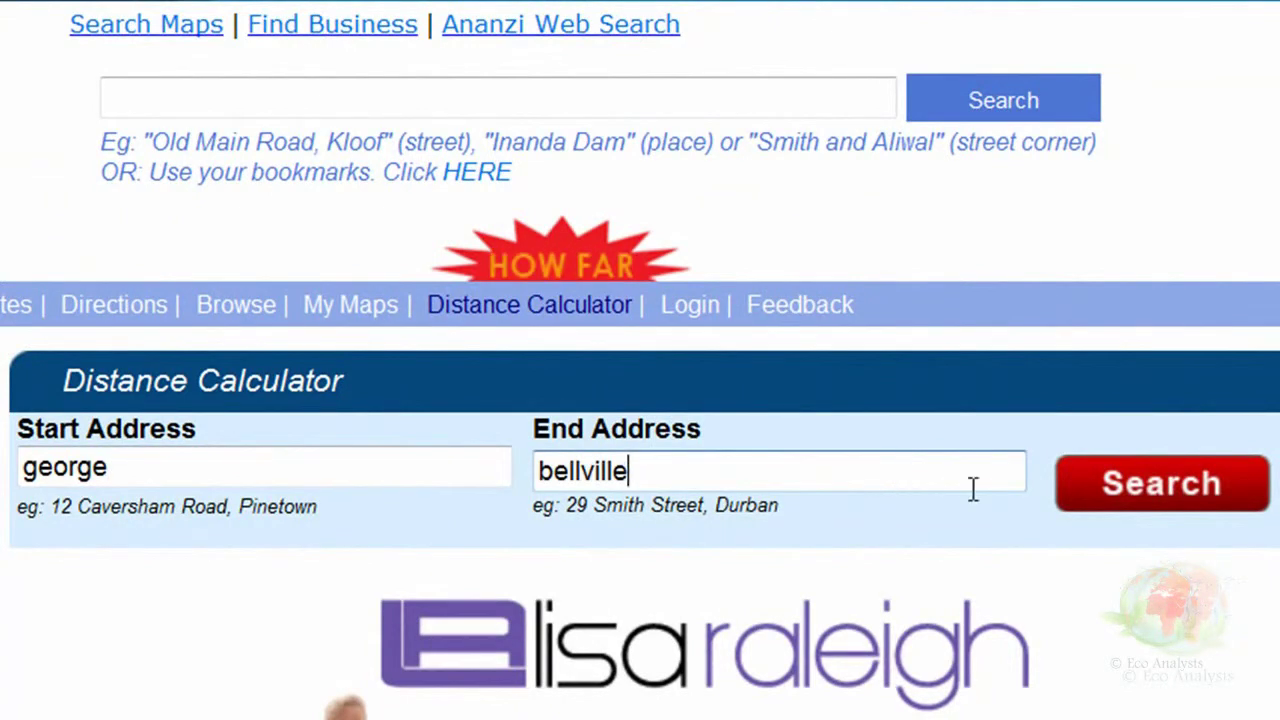
left_click(1088, 490)
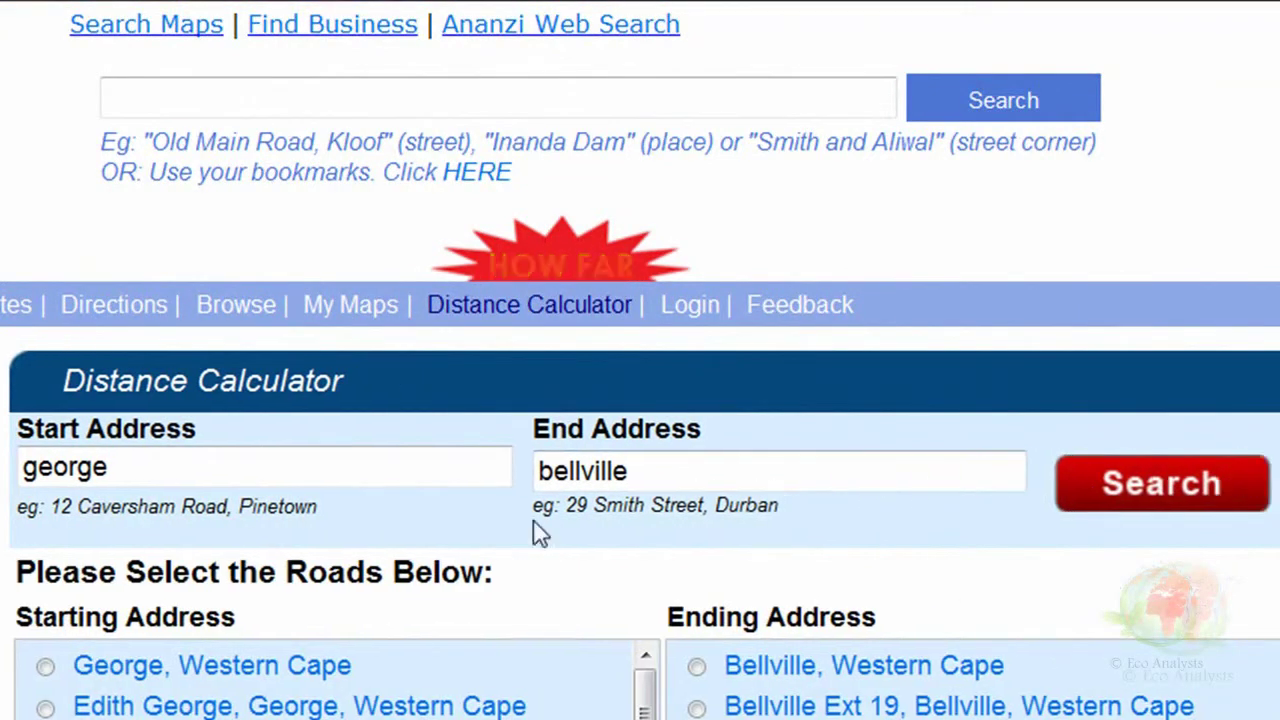
Choose George, Western Cape and Bellville, Western Cape as the route's endpoints and read the distance by road.
left_click(45, 667)
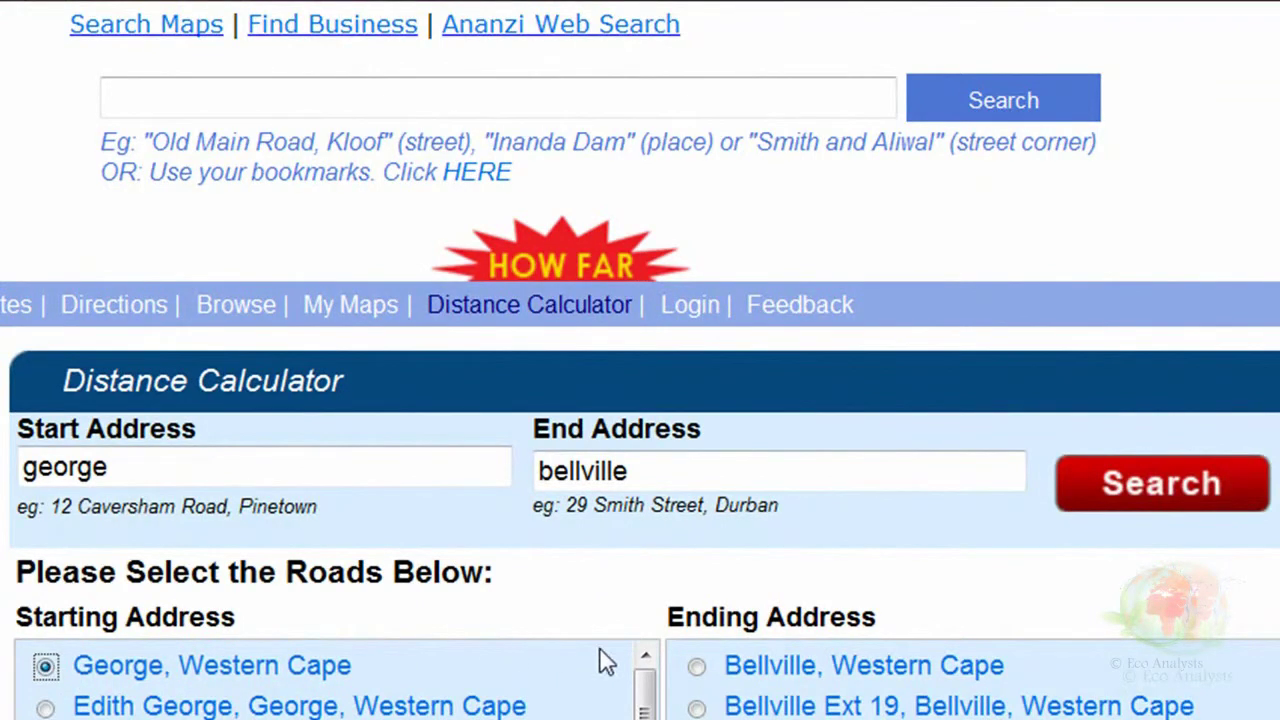
left_click(697, 667)
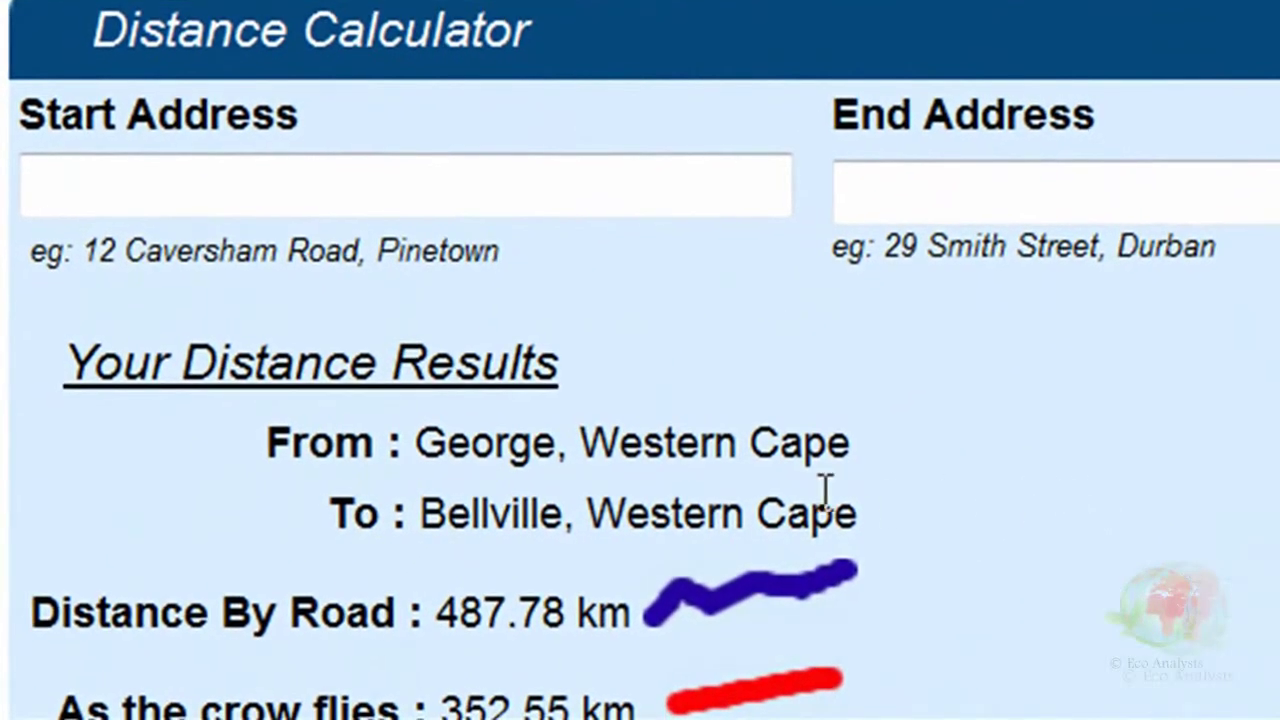
left_click_drag(429, 609, 625, 614)
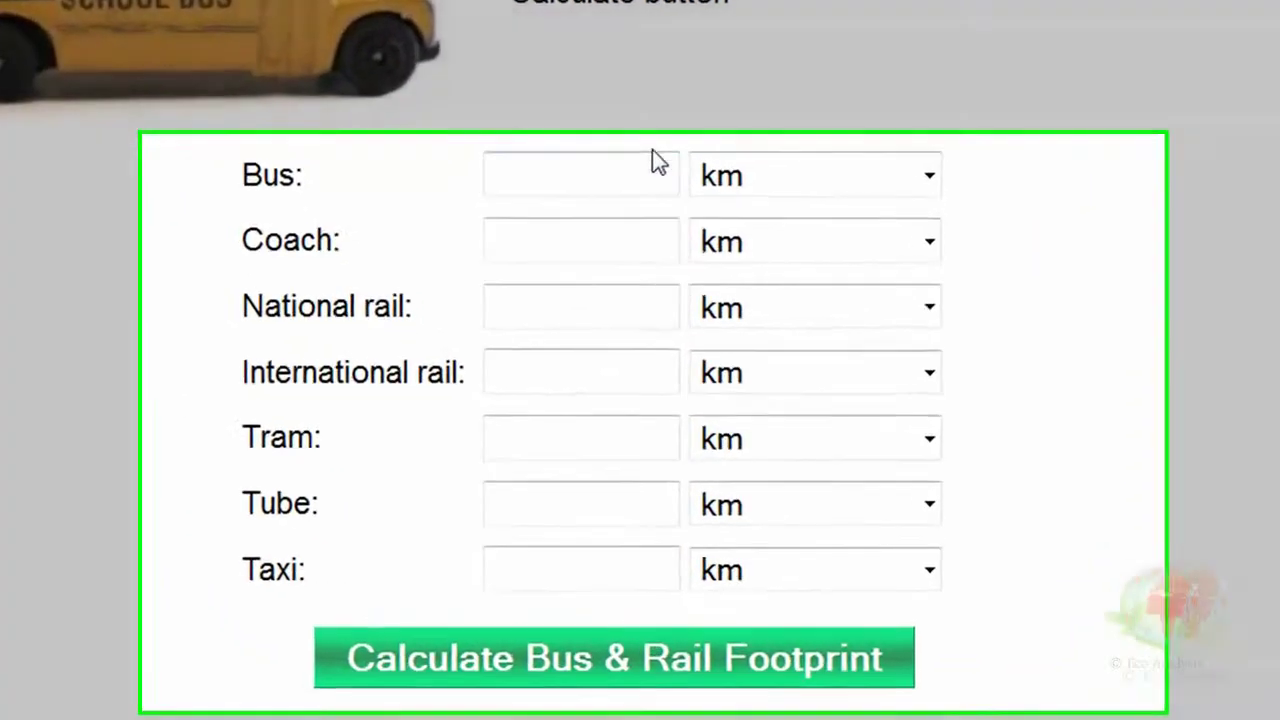
Back in the carbon calculator, enter 1952 km for Coach and 400 km for Taxi, and calculate the bus and rail footprint.
left_click(648, 176)
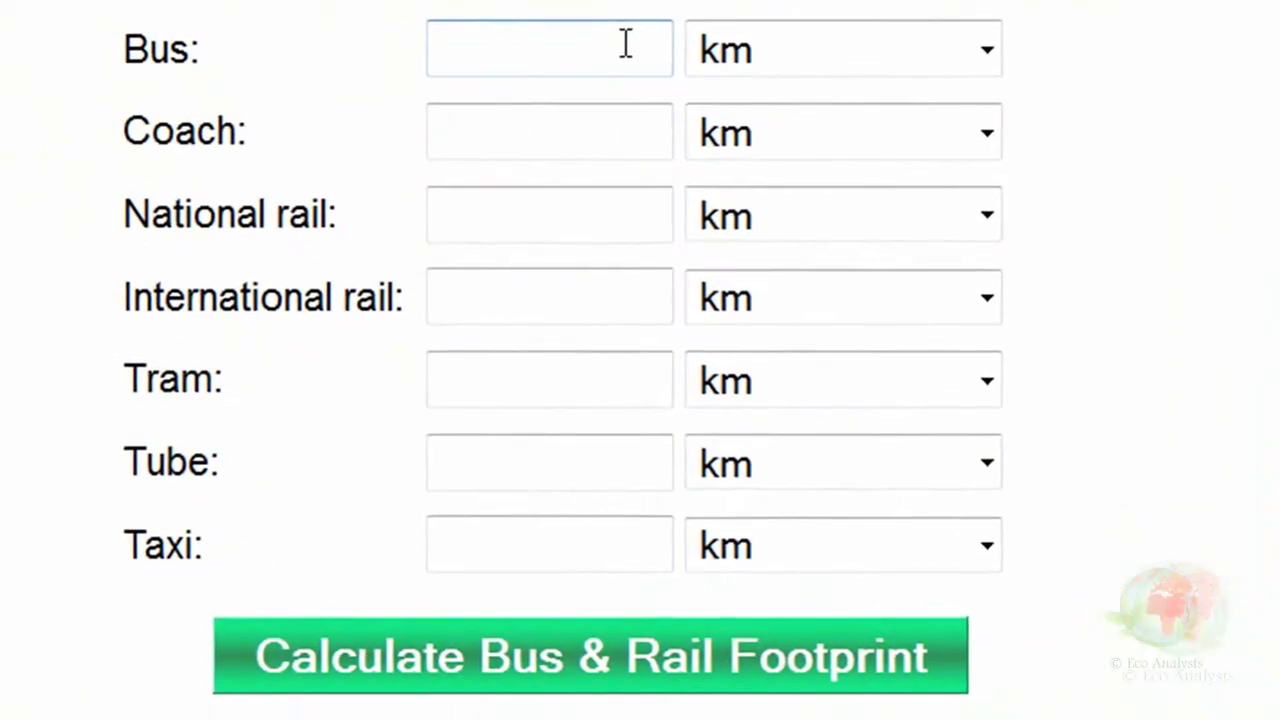
left_click(650, 108)
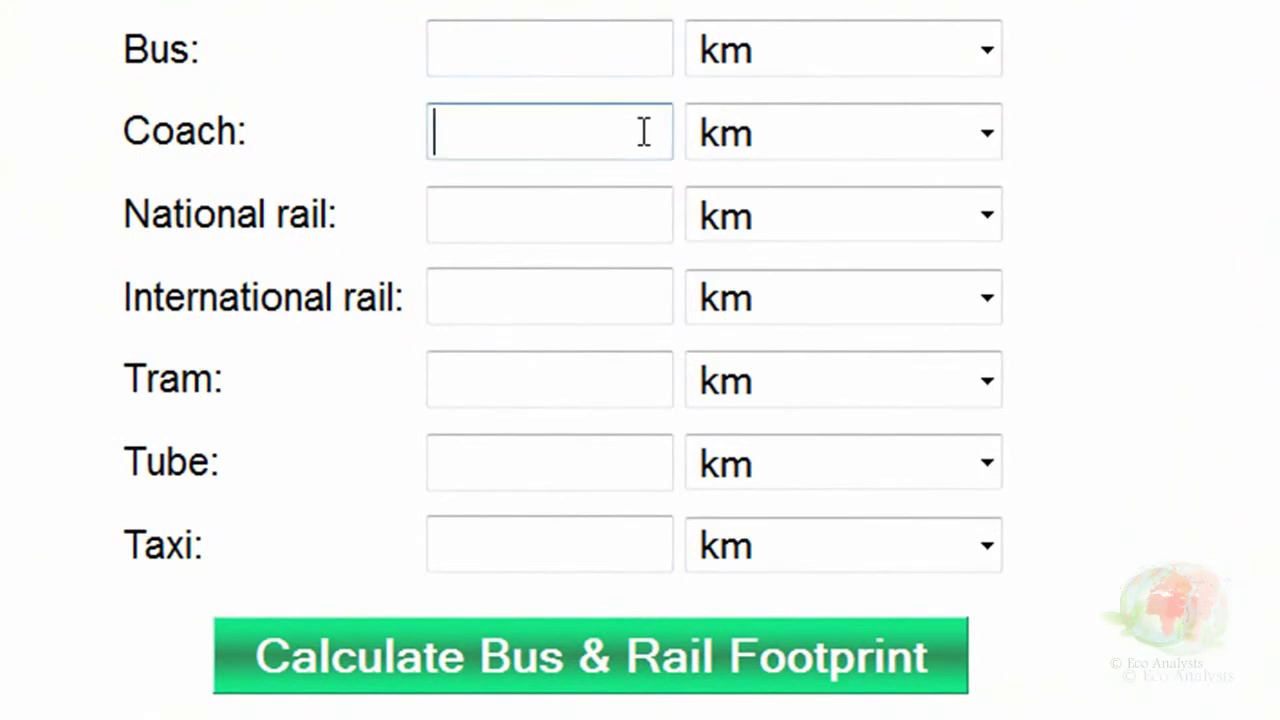
type("1952")
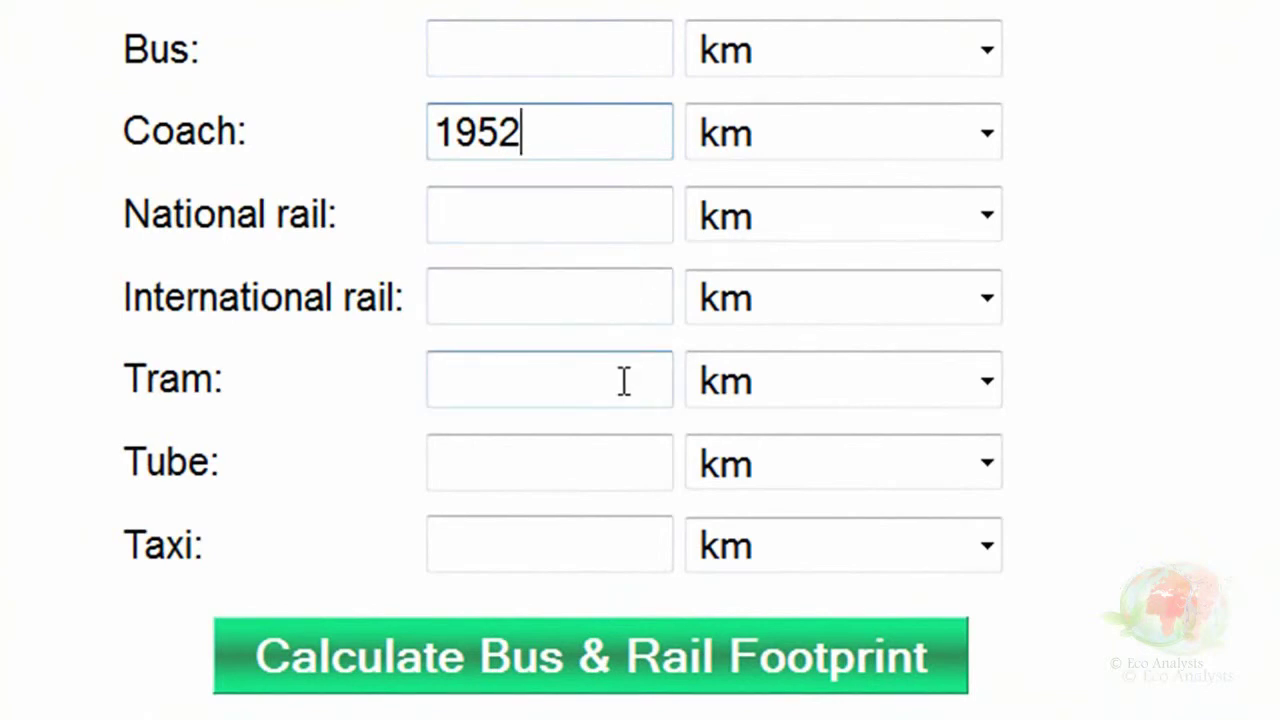
left_click(640, 540)
type("400")
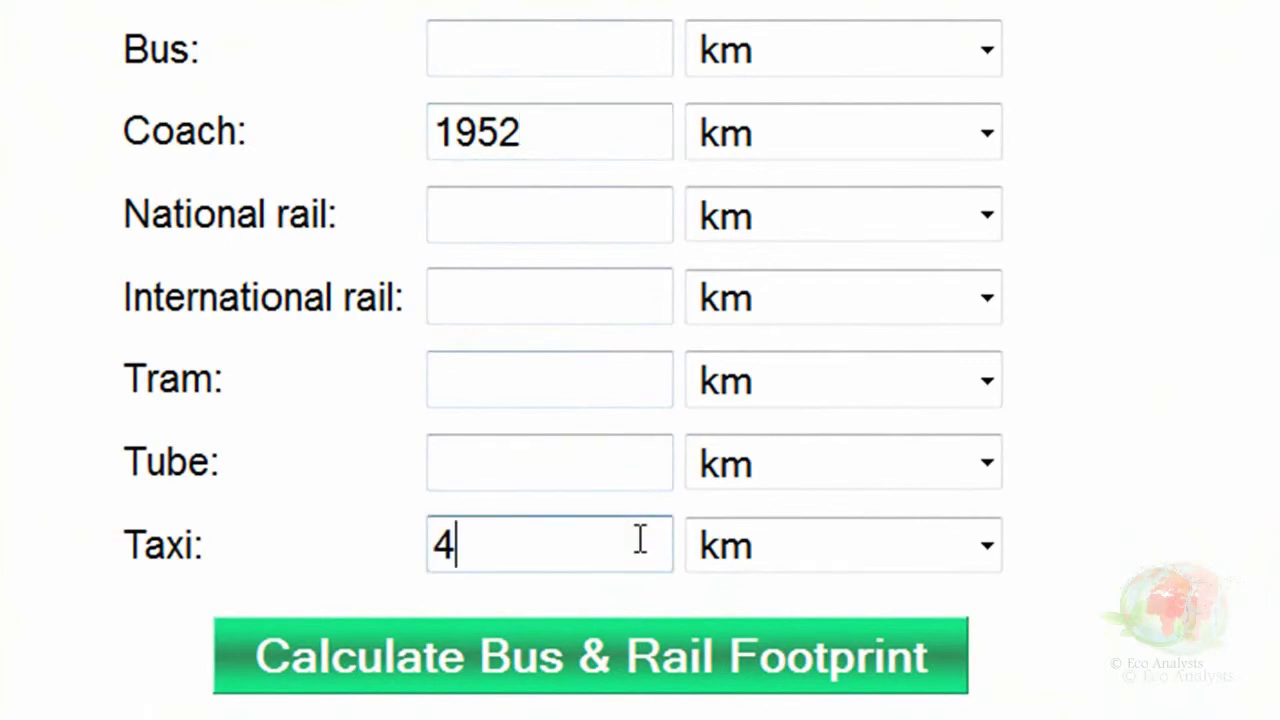
left_click(660, 660)
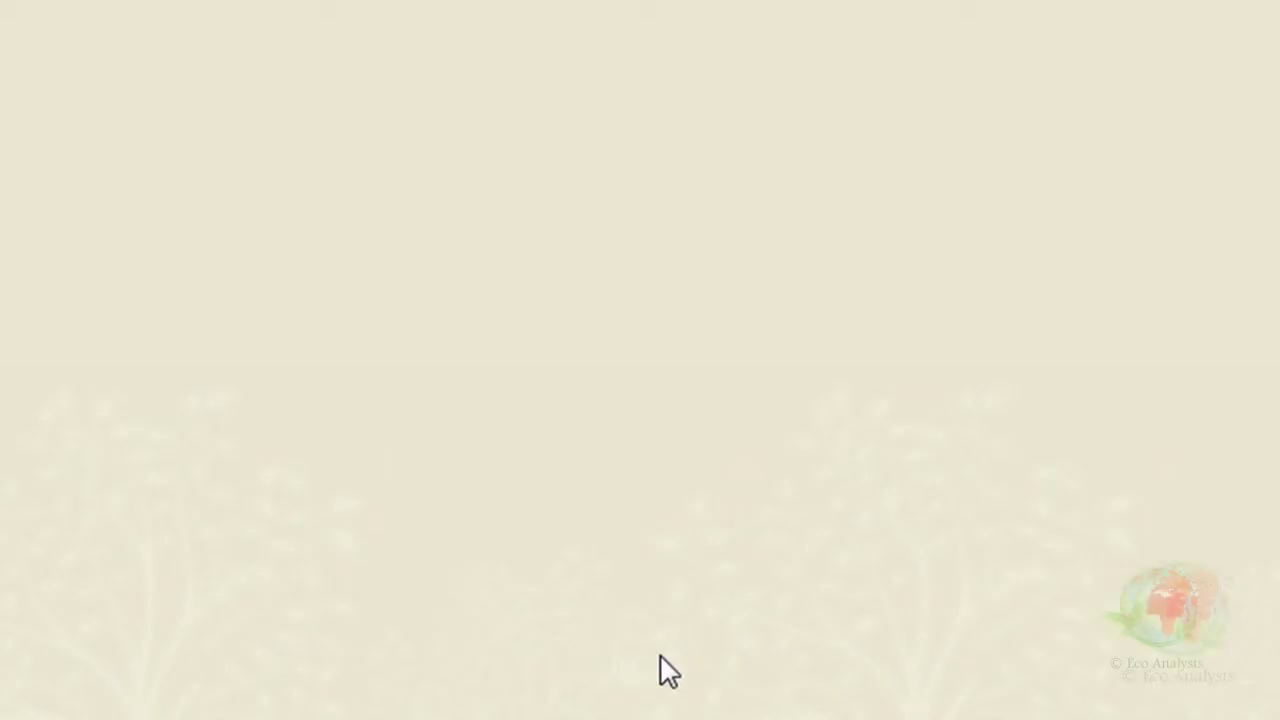
Set the Food preferences answer to "I eat red meat every day".
scroll(660, 654, "down", 3)
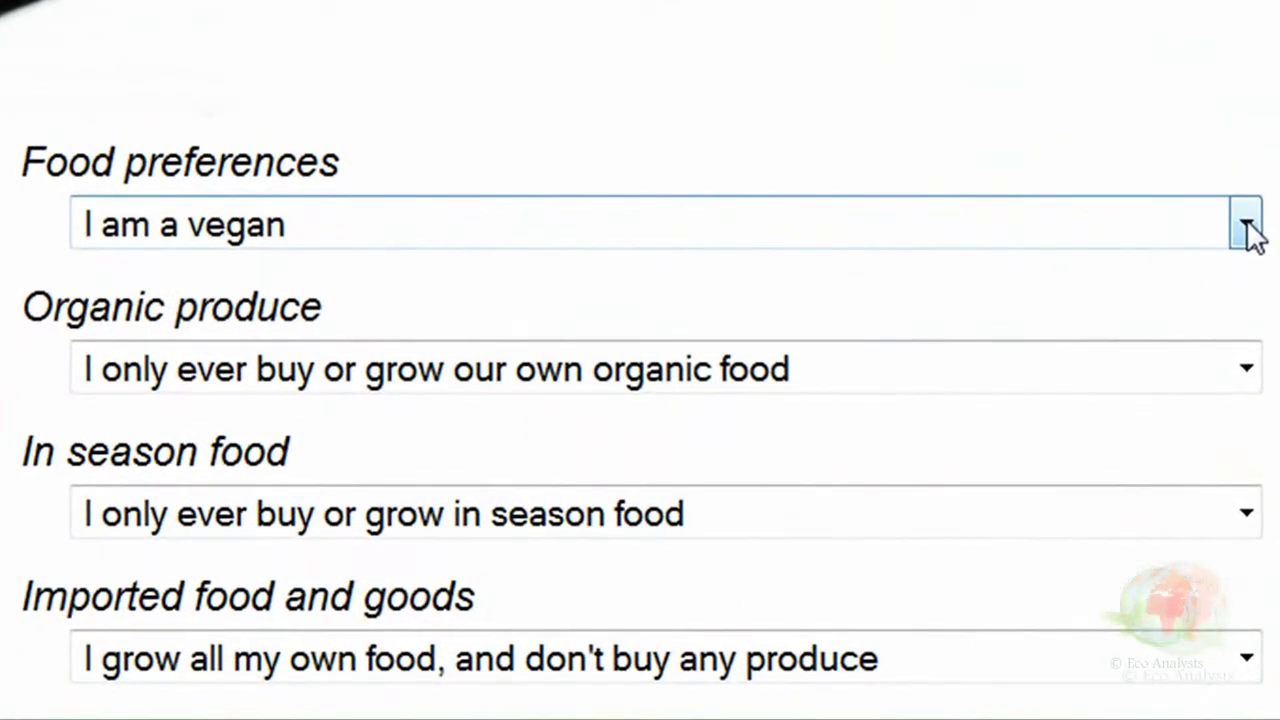
left_click(1247, 228)
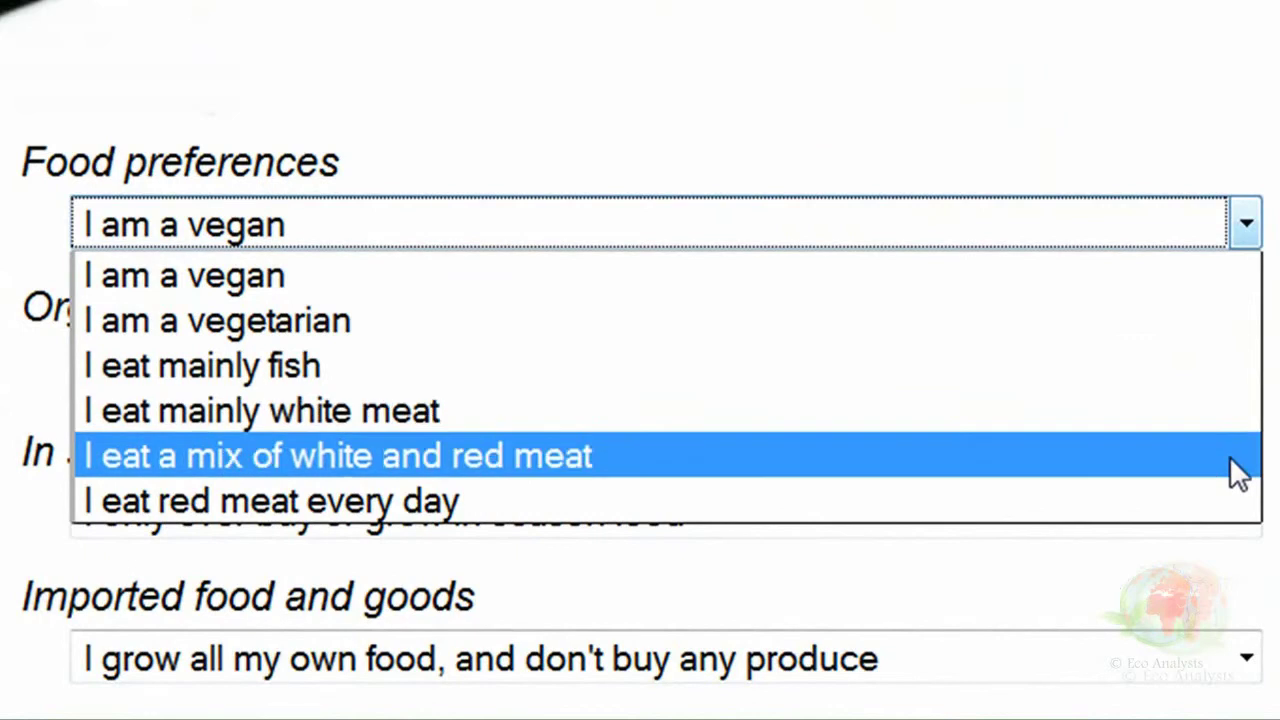
left_click(1245, 524)
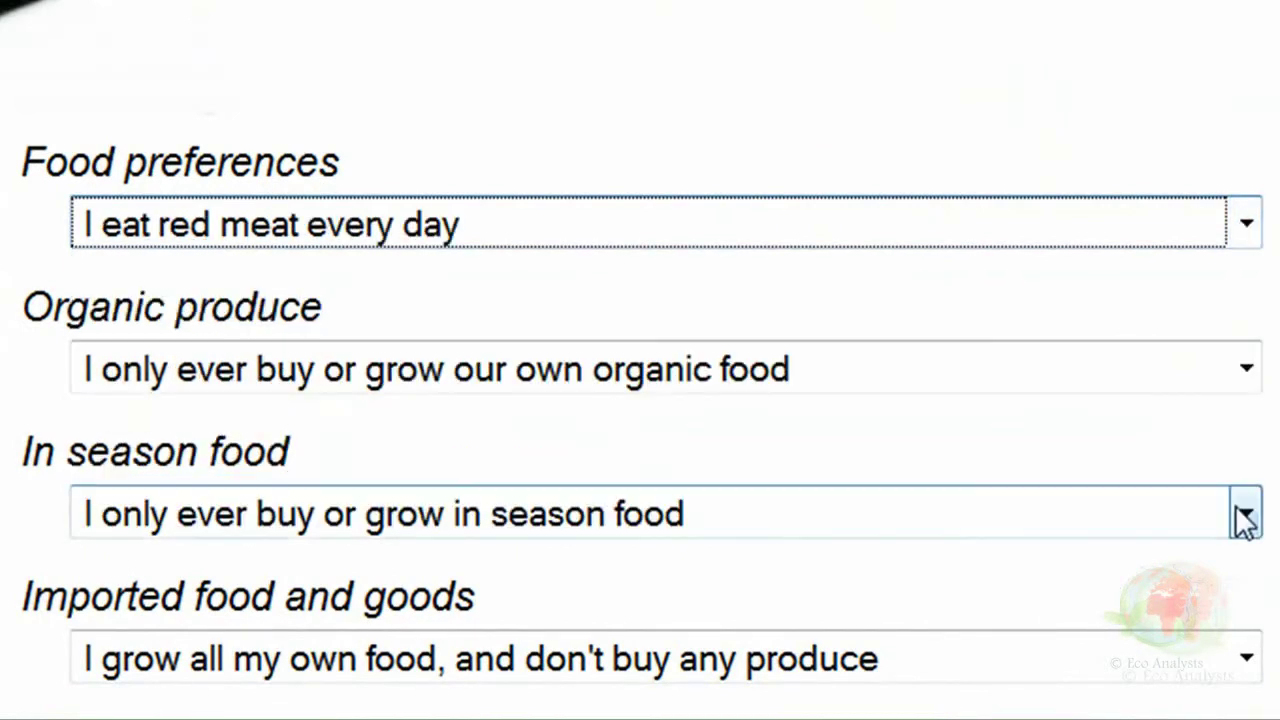
Set Organic produce to "I never buy or grow organic food, or don't know what we buy" and In season food to "I don't try to buy or grow in season food".
left_click(1245, 372)
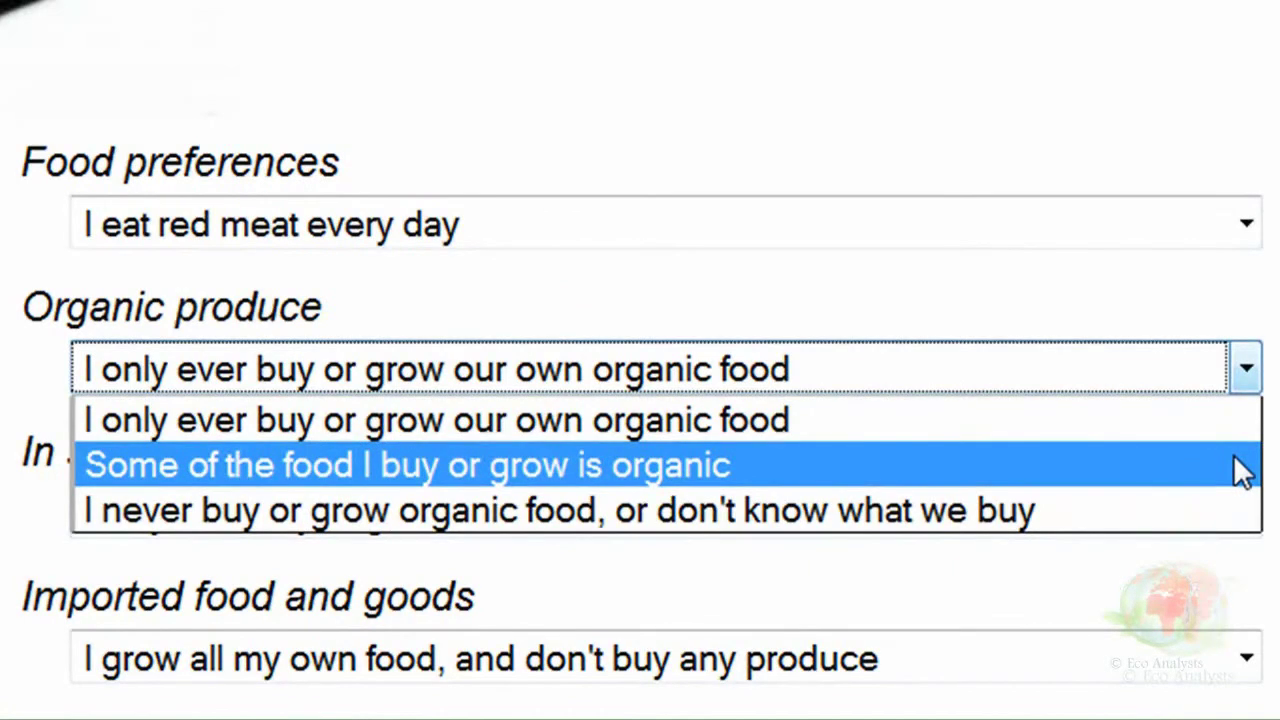
left_click(1237, 524)
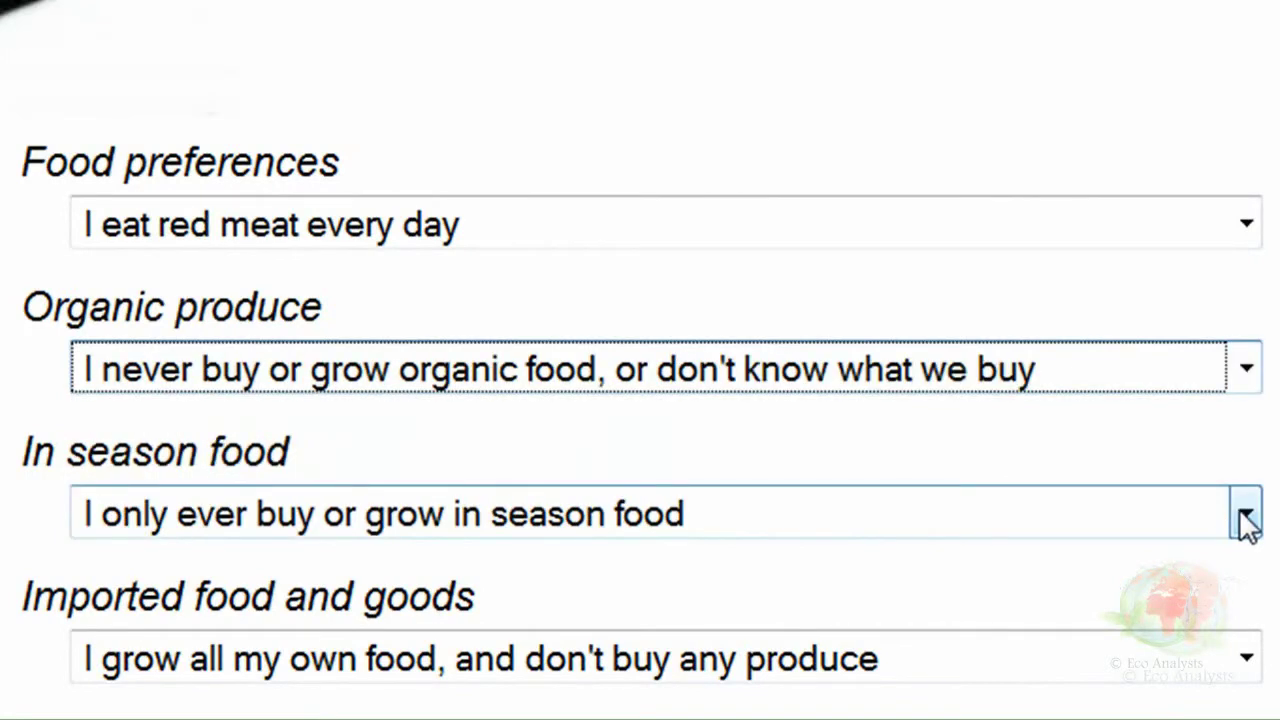
left_click(1246, 516)
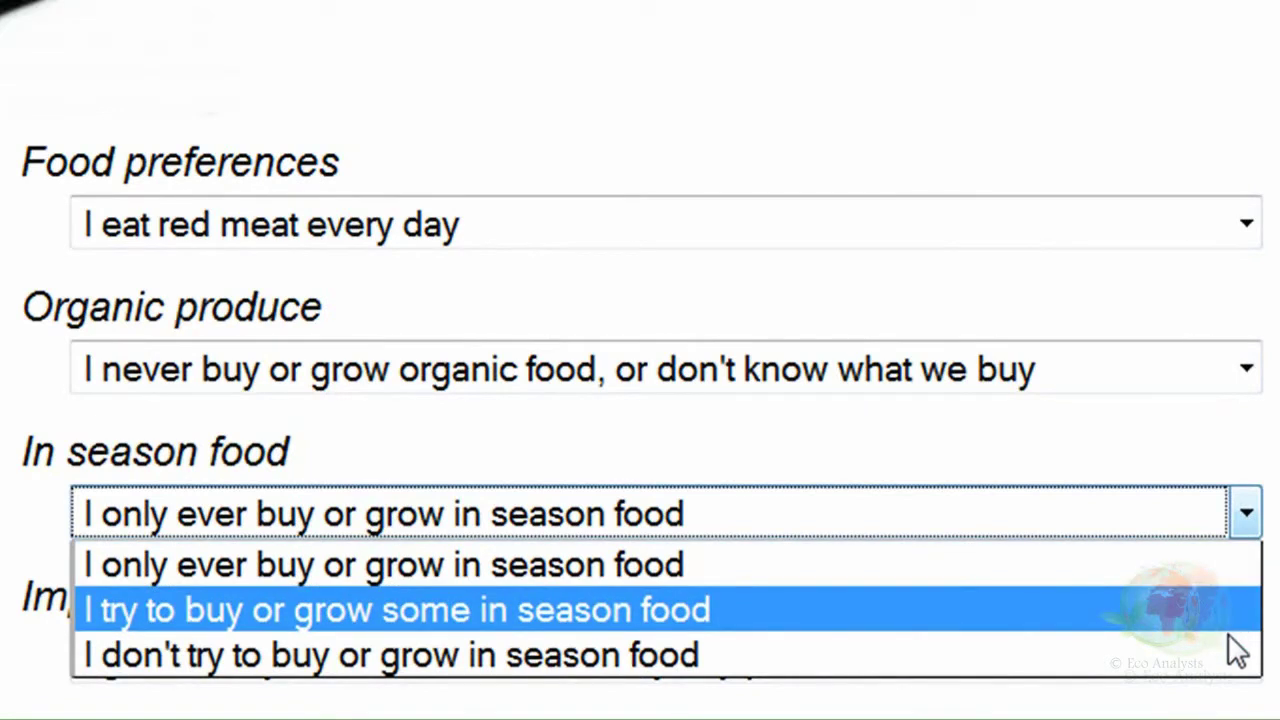
left_click(1237, 656)
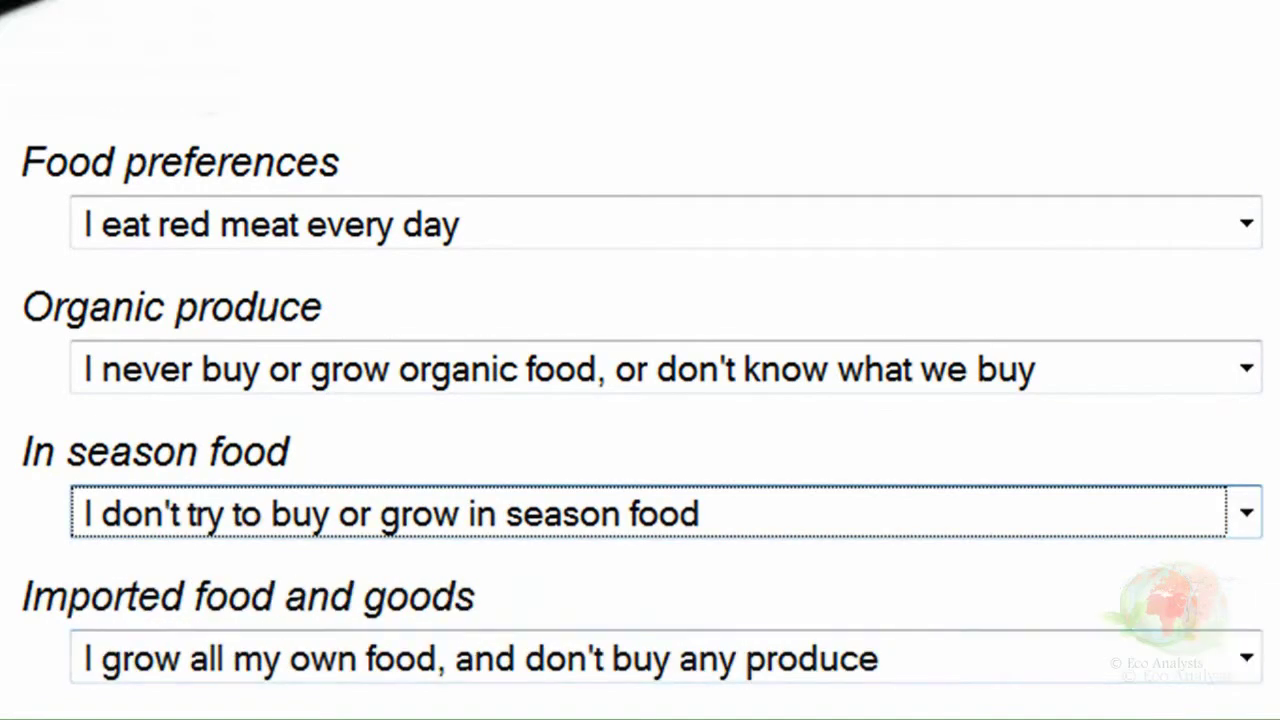
Set the Imported food and goods answer to "I don't notice where goods come from".
scroll(640, 360, "down", 5)
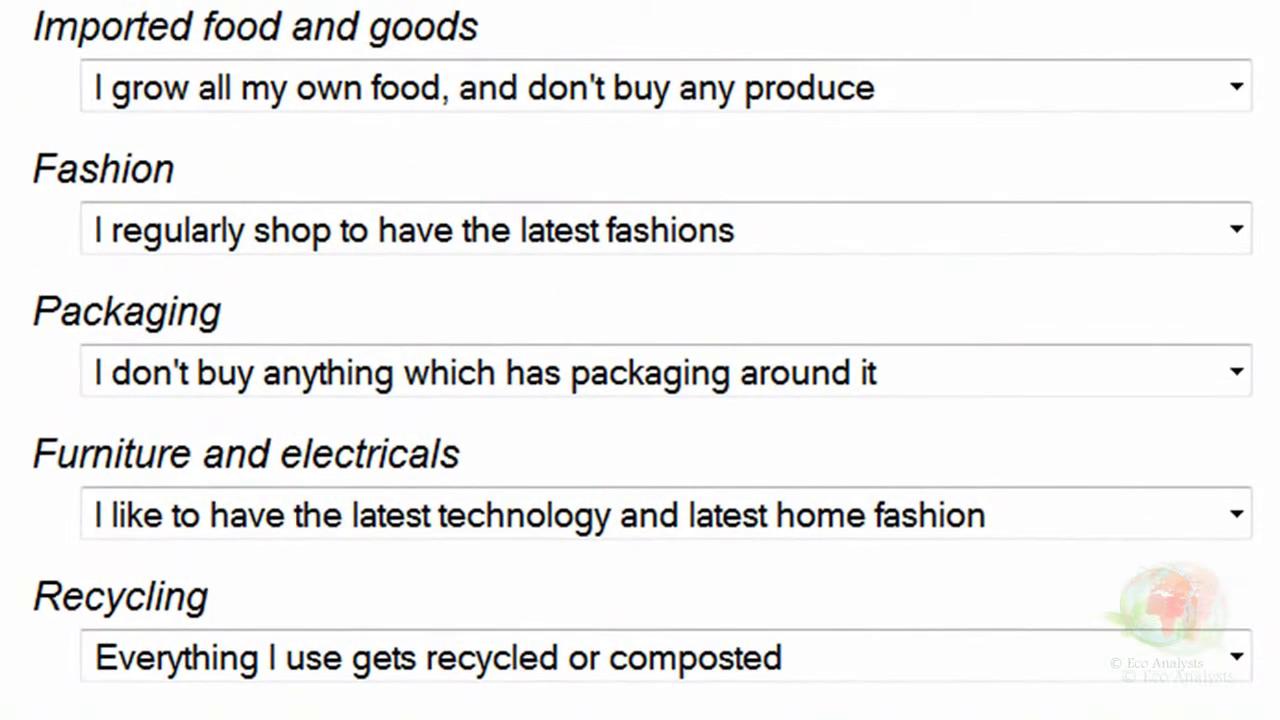
left_click(1220, 88)
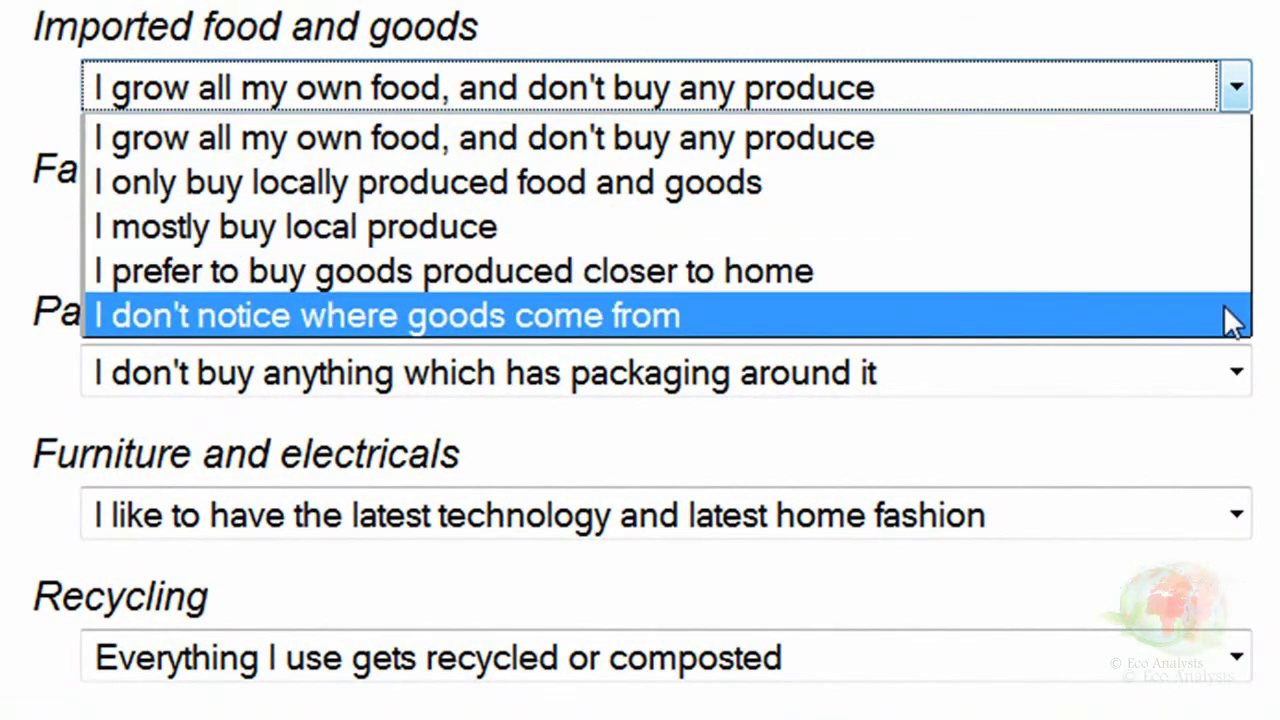
left_click(1232, 320)
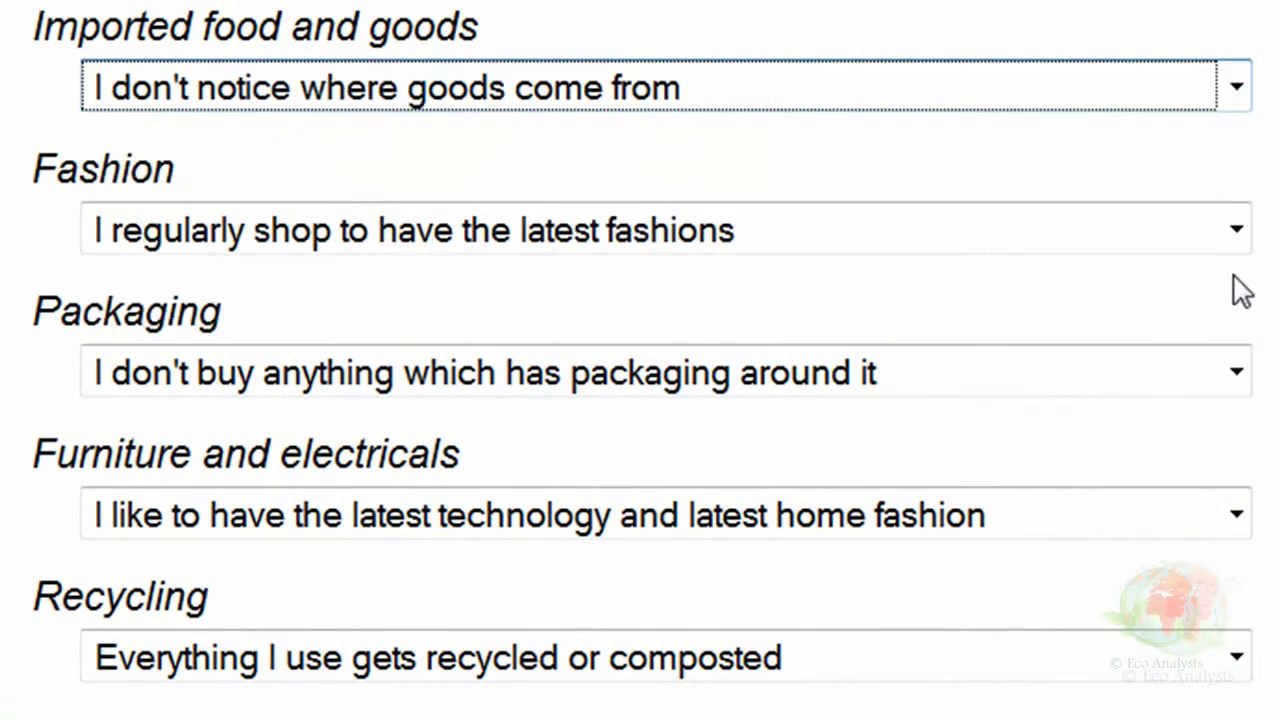
Set Fashion to "I regularly shop to have the latest fashions" and Packaging to "I only buy things which are nicely packaged".
left_click(1236, 240)
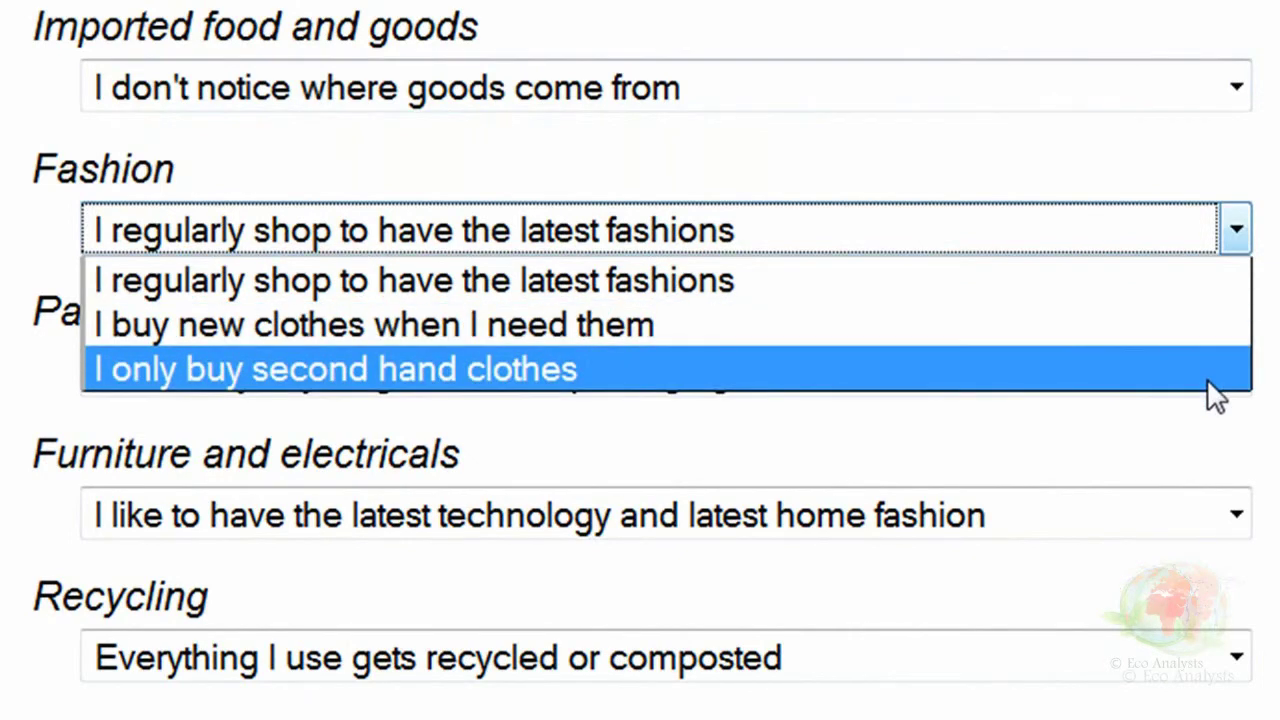
left_click(1225, 285)
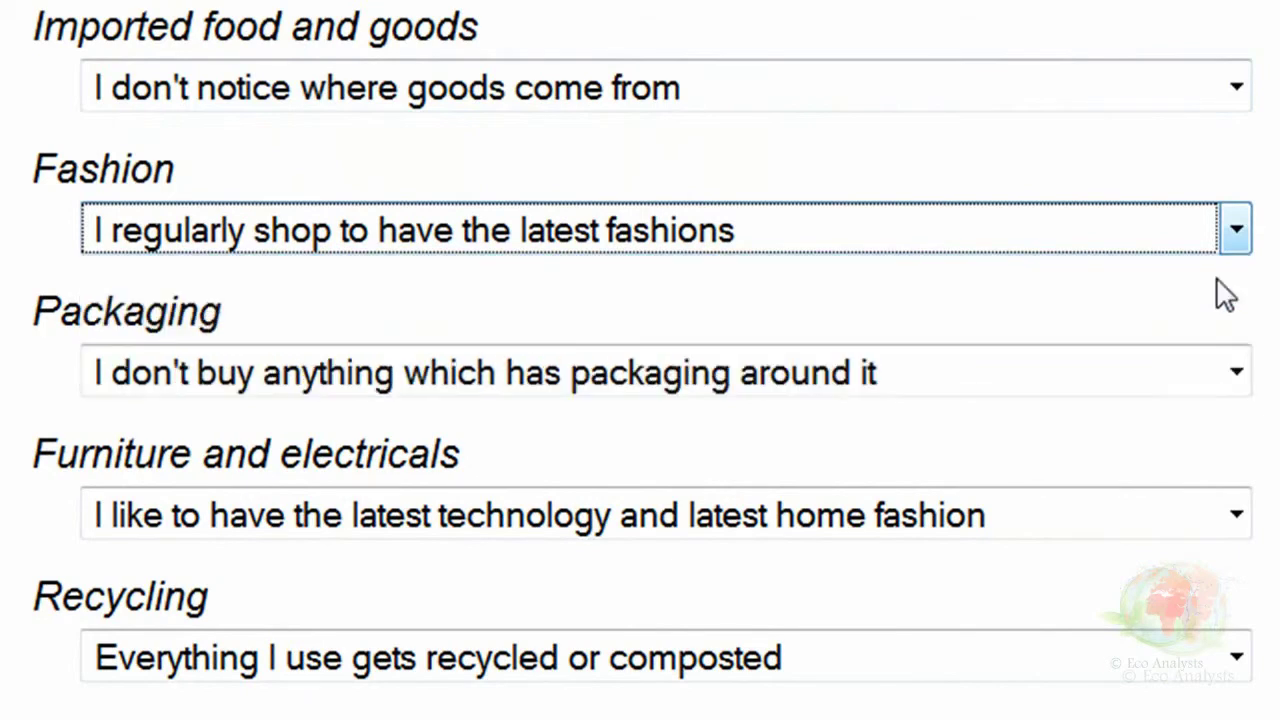
left_click(1237, 374)
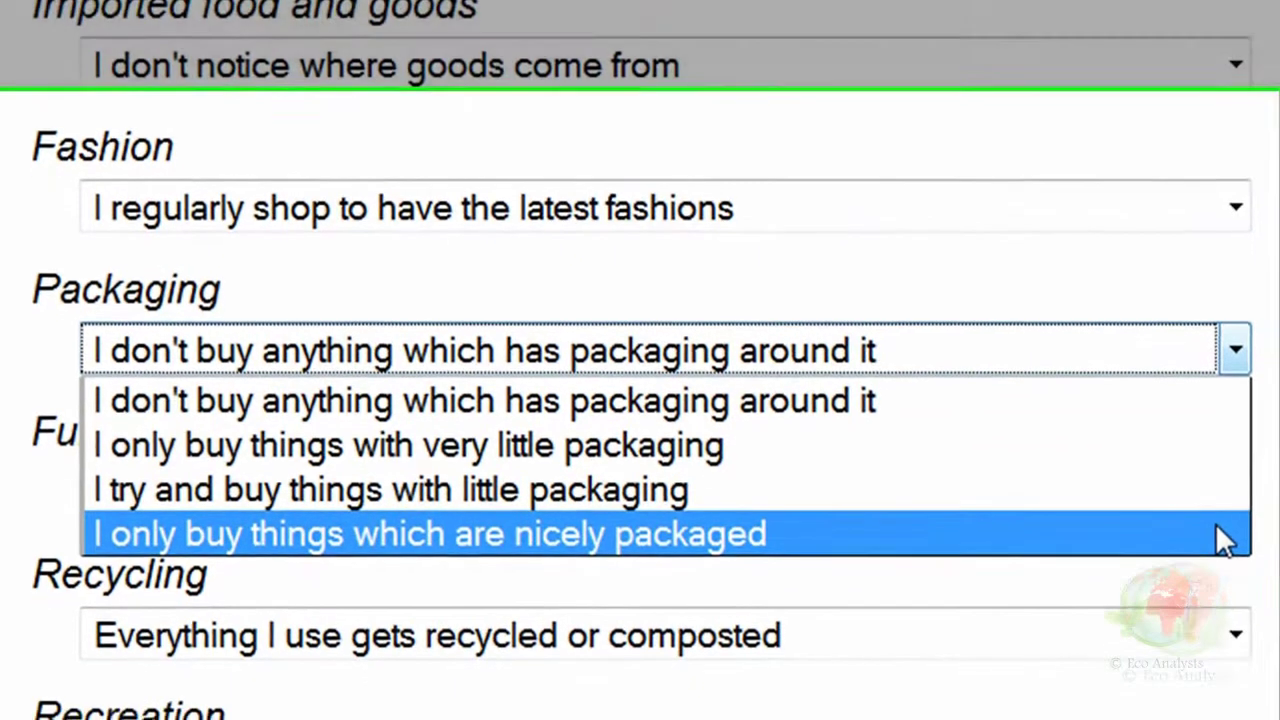
left_click(1220, 533)
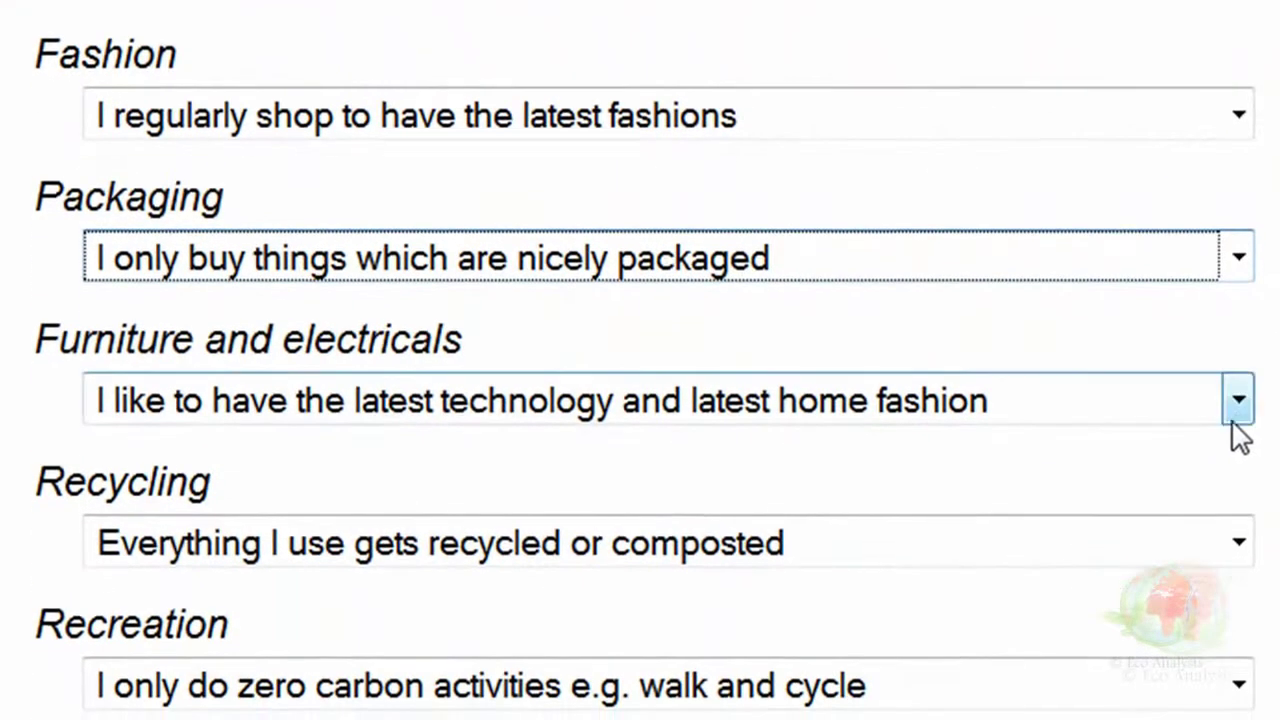
Set Furniture and electricals to "I like to have the latest technology and latest home fashion" and Recycling to "Some of my waste is recycled".
left_click(1238, 410)
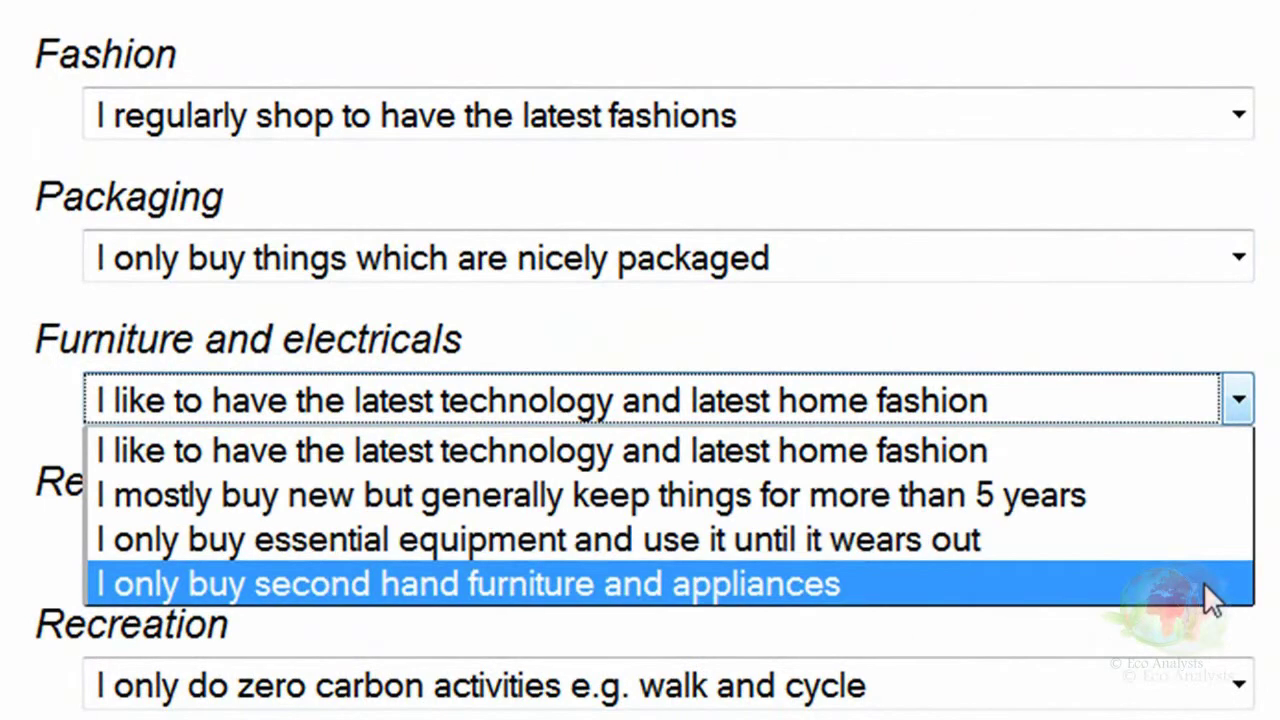
left_click(1190, 471)
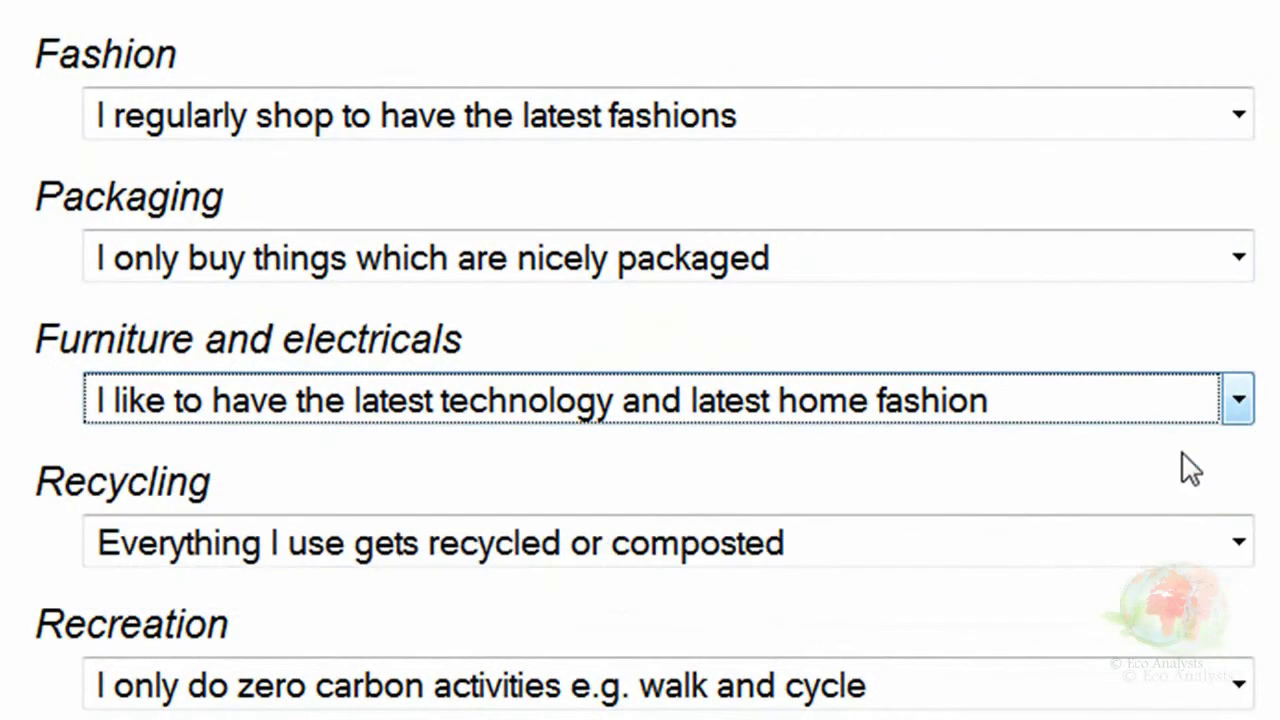
left_click(1238, 541)
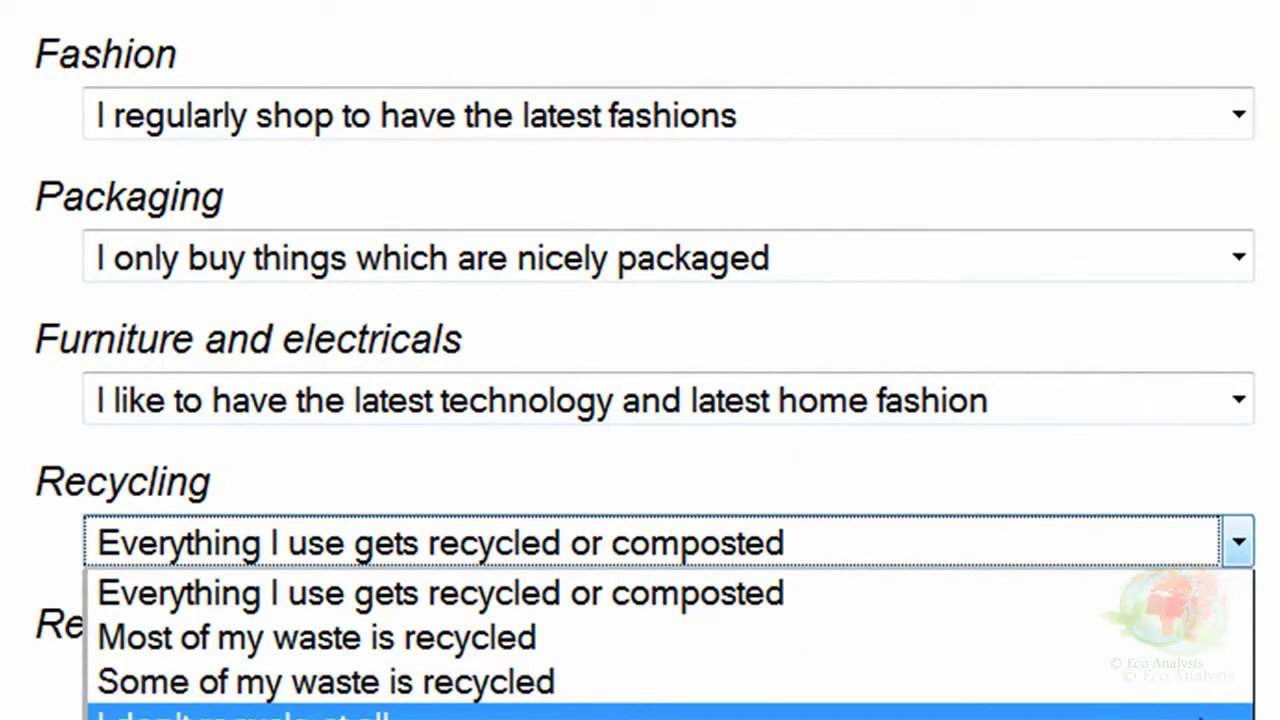
left_click(1203, 685)
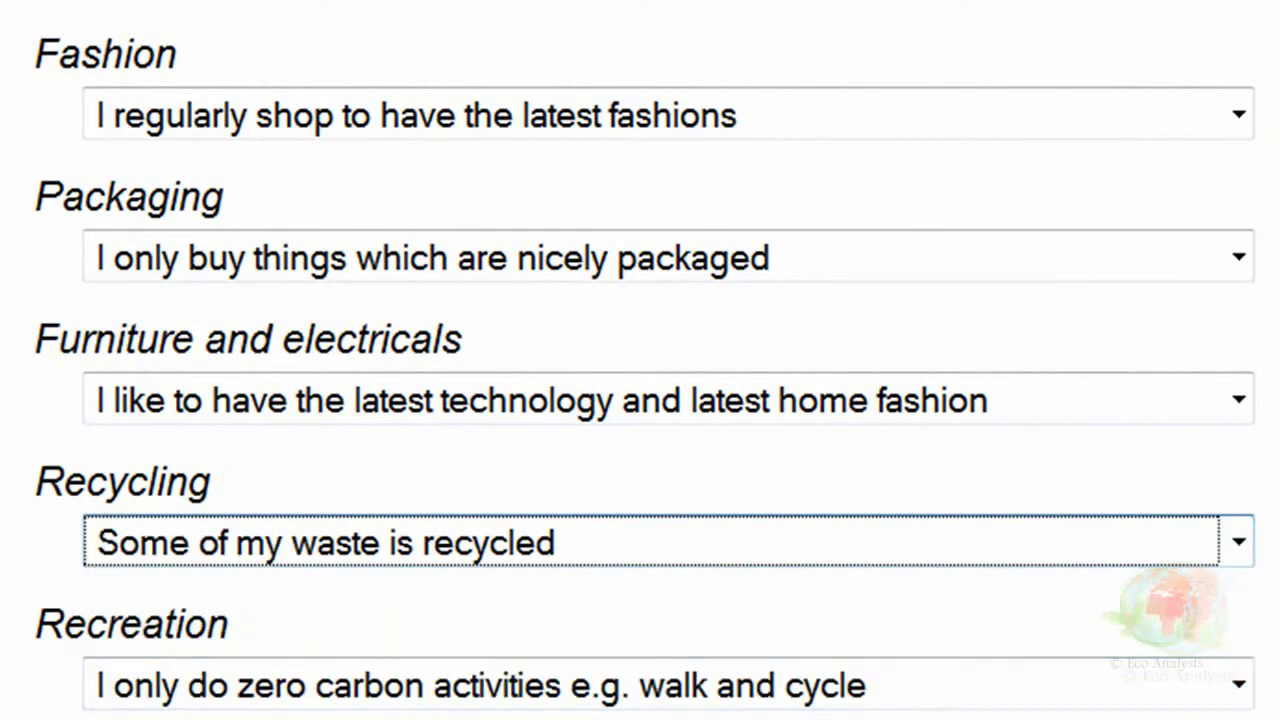
Set Recreation to "I enjoy carbon intensive activities e.g. quad biking, sky diving and flying" and Car manufacture to "I own two cars".
scroll(640, 400, "down", 3)
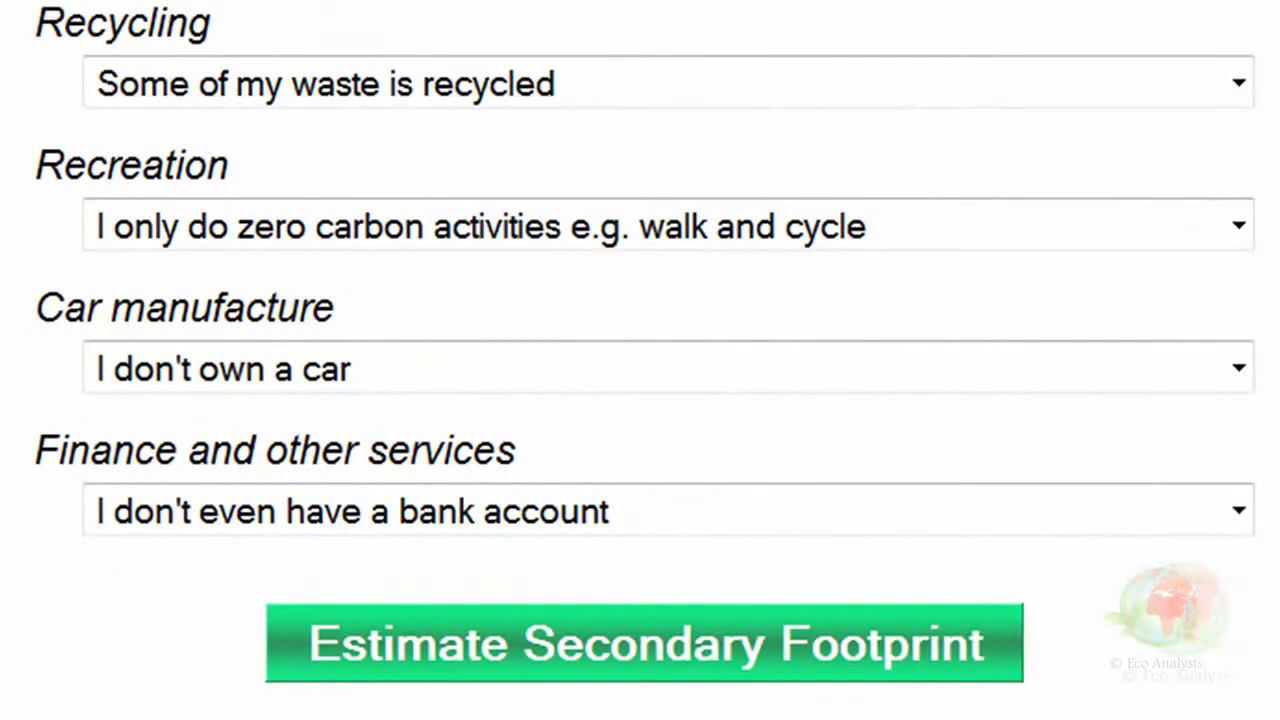
left_click(1238, 225)
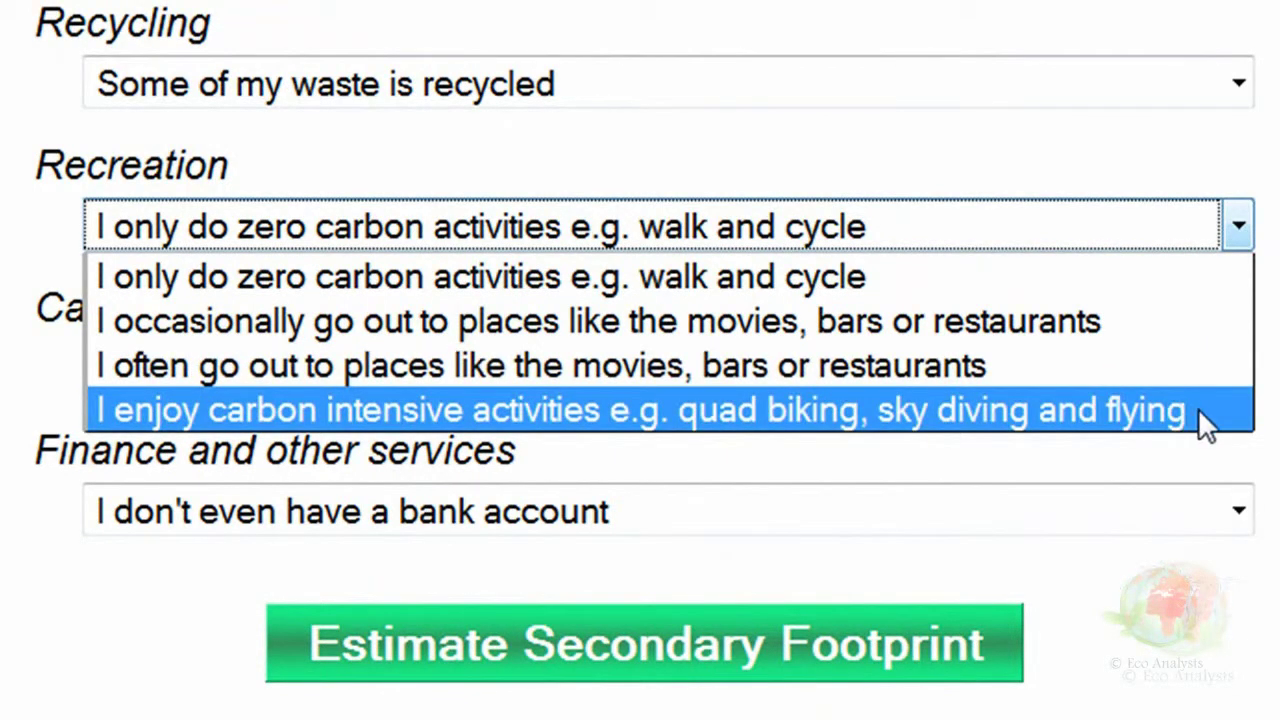
left_click(1205, 425)
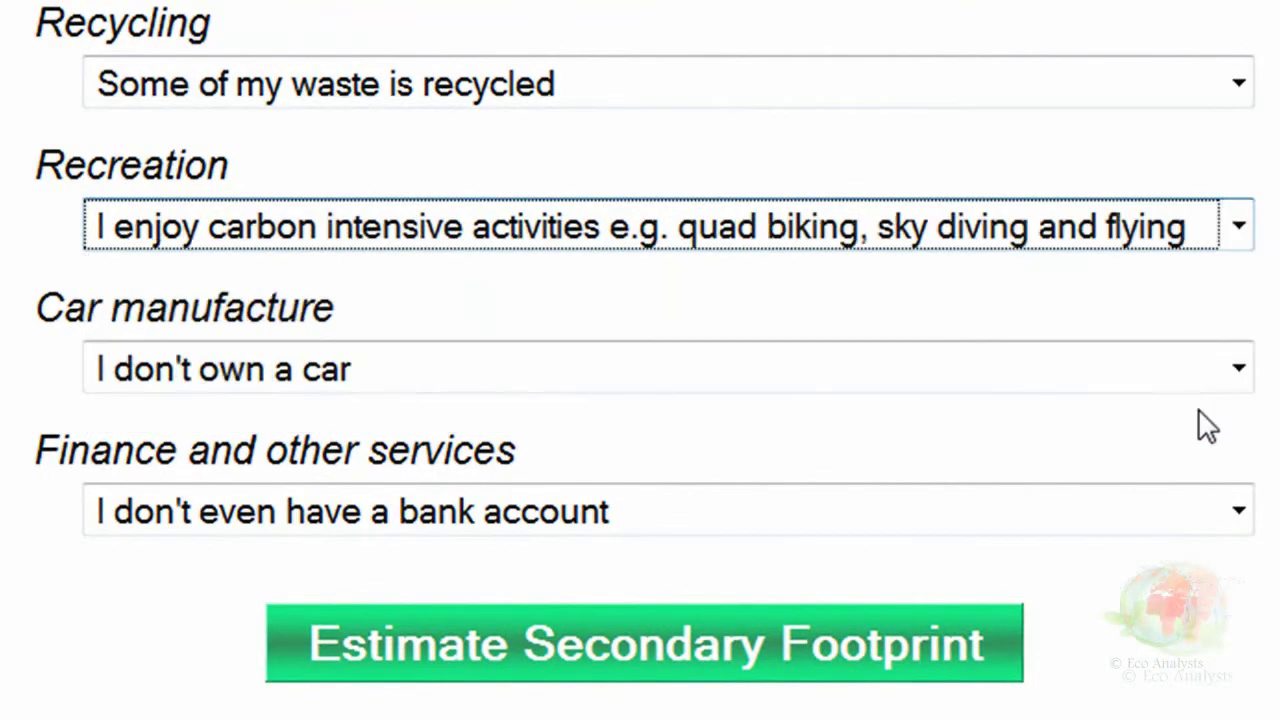
left_click(1229, 386)
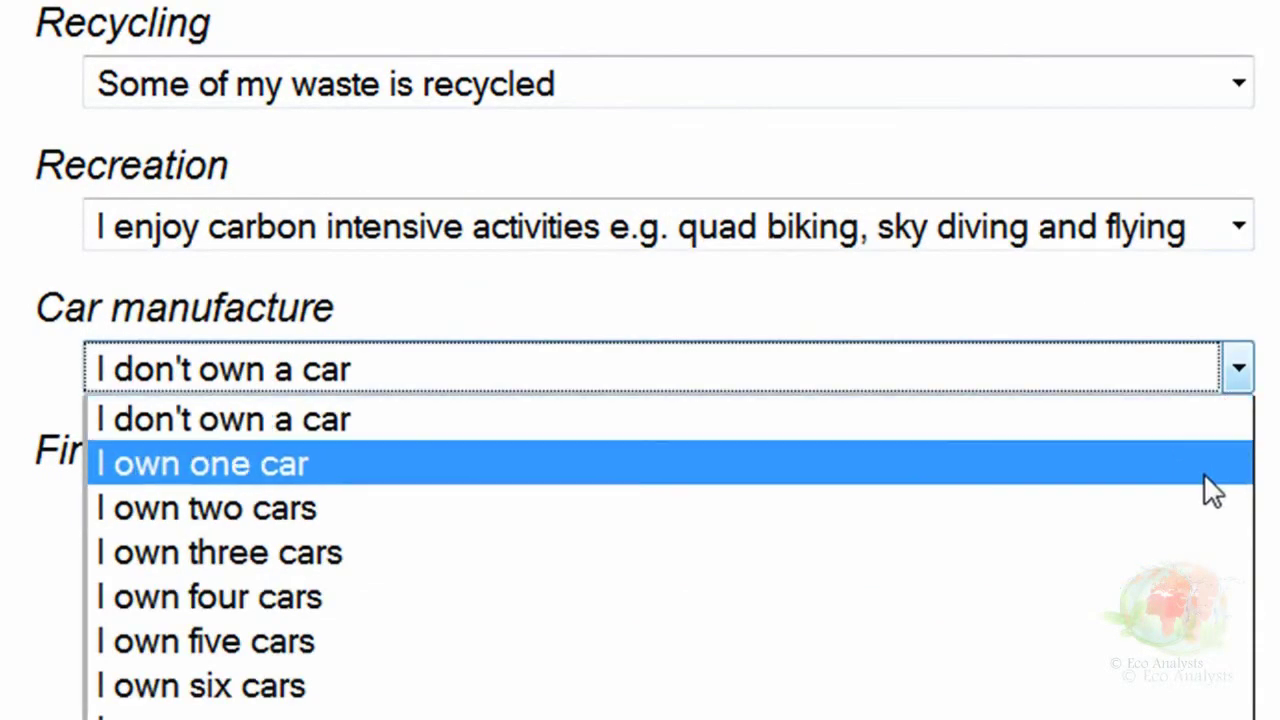
left_click(1205, 508)
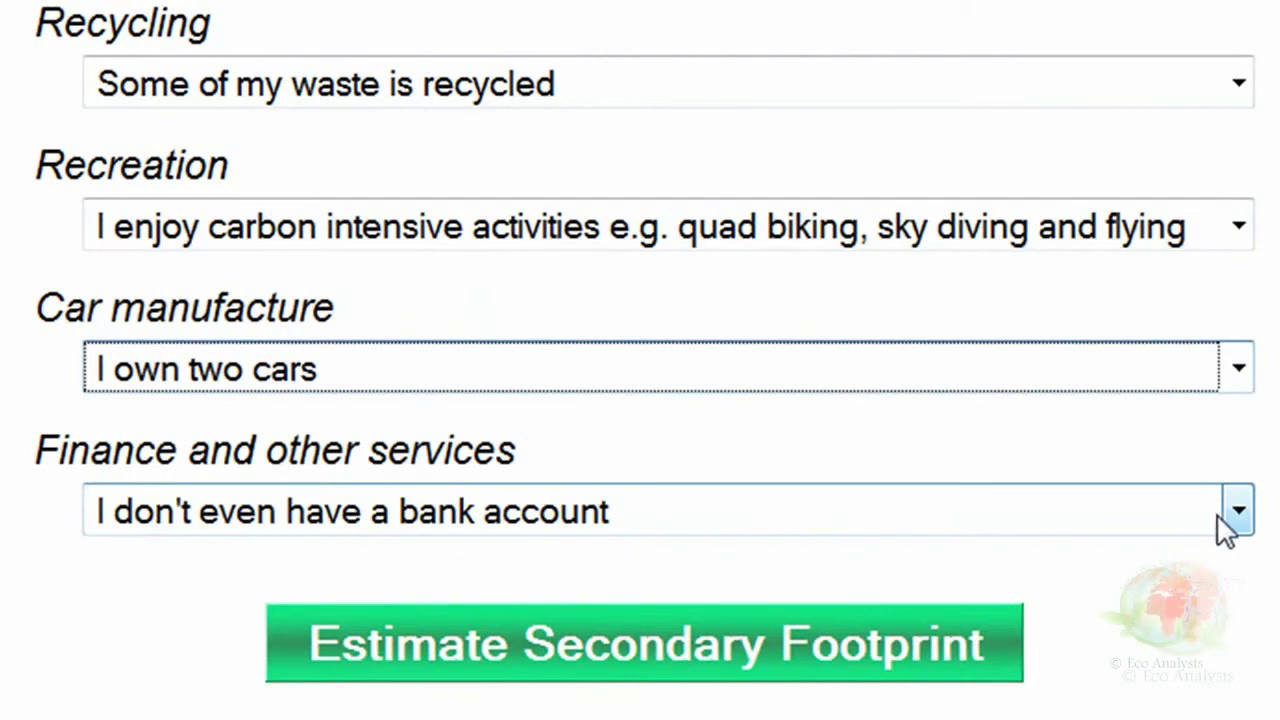
Set Finance and other services to "I use the standard range of financial services" and estimate the secondary footprint.
left_click(1235, 516)
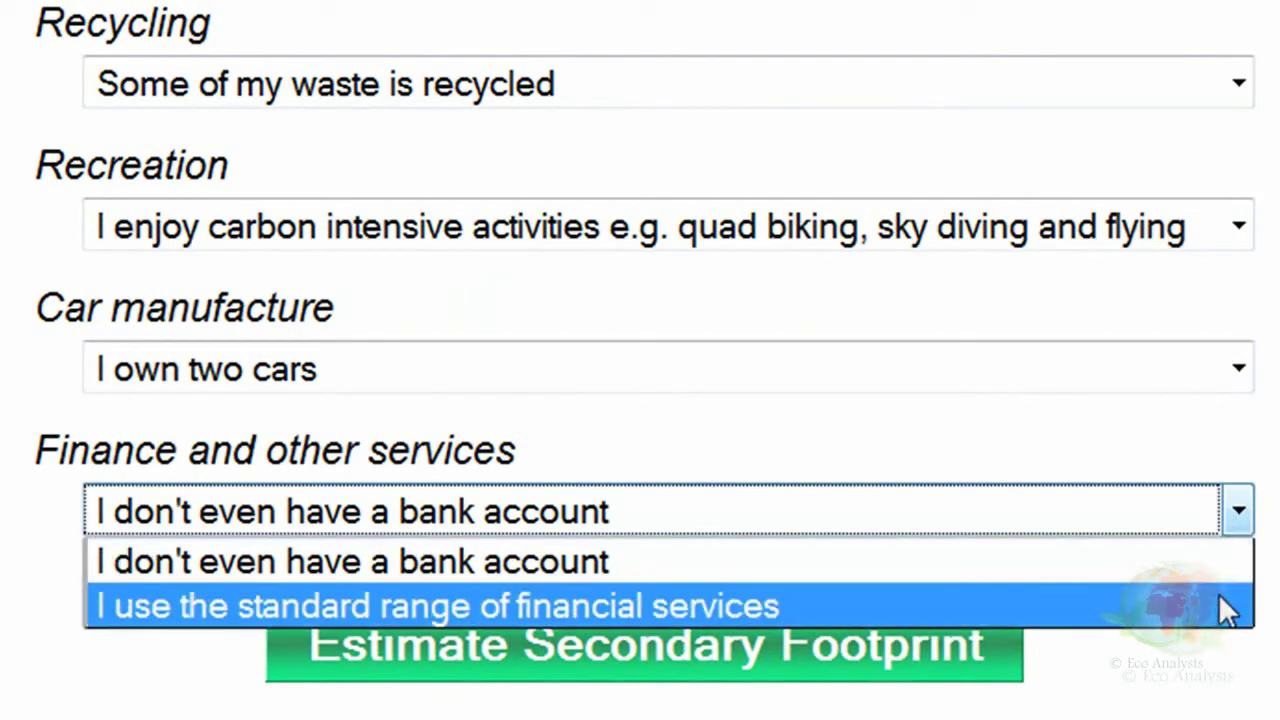
left_click(1218, 593)
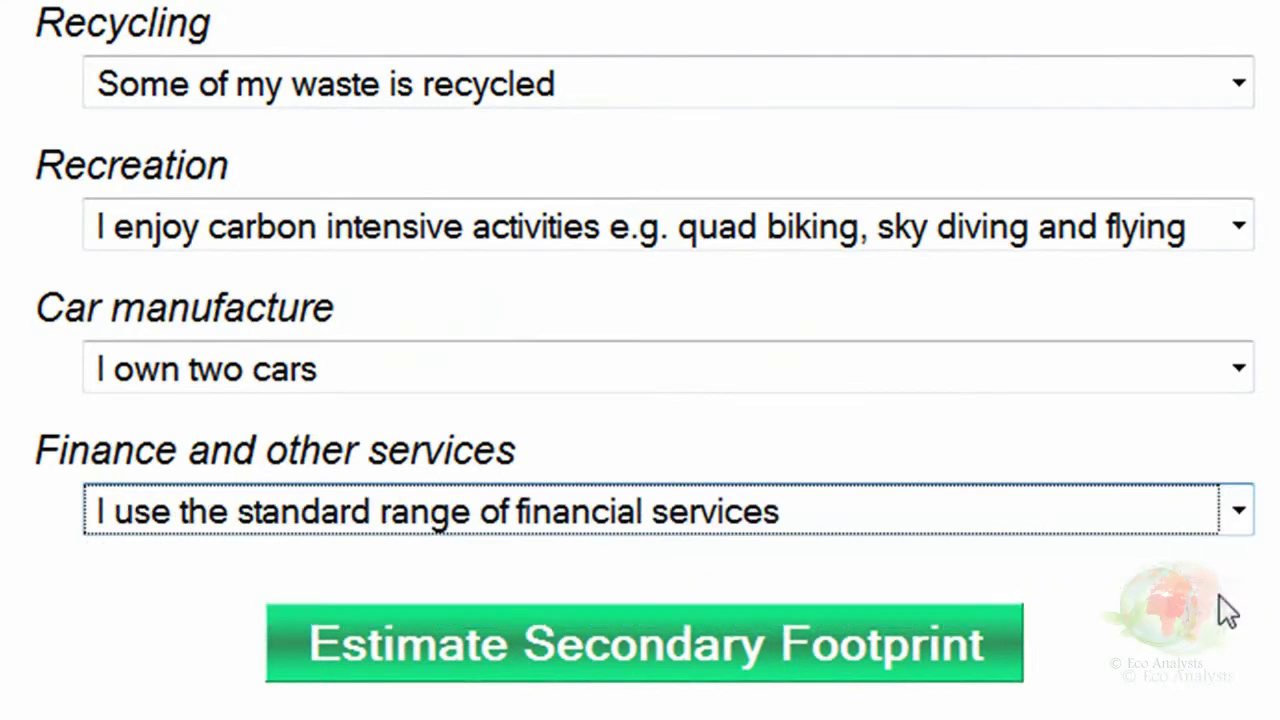
left_click(779, 642)
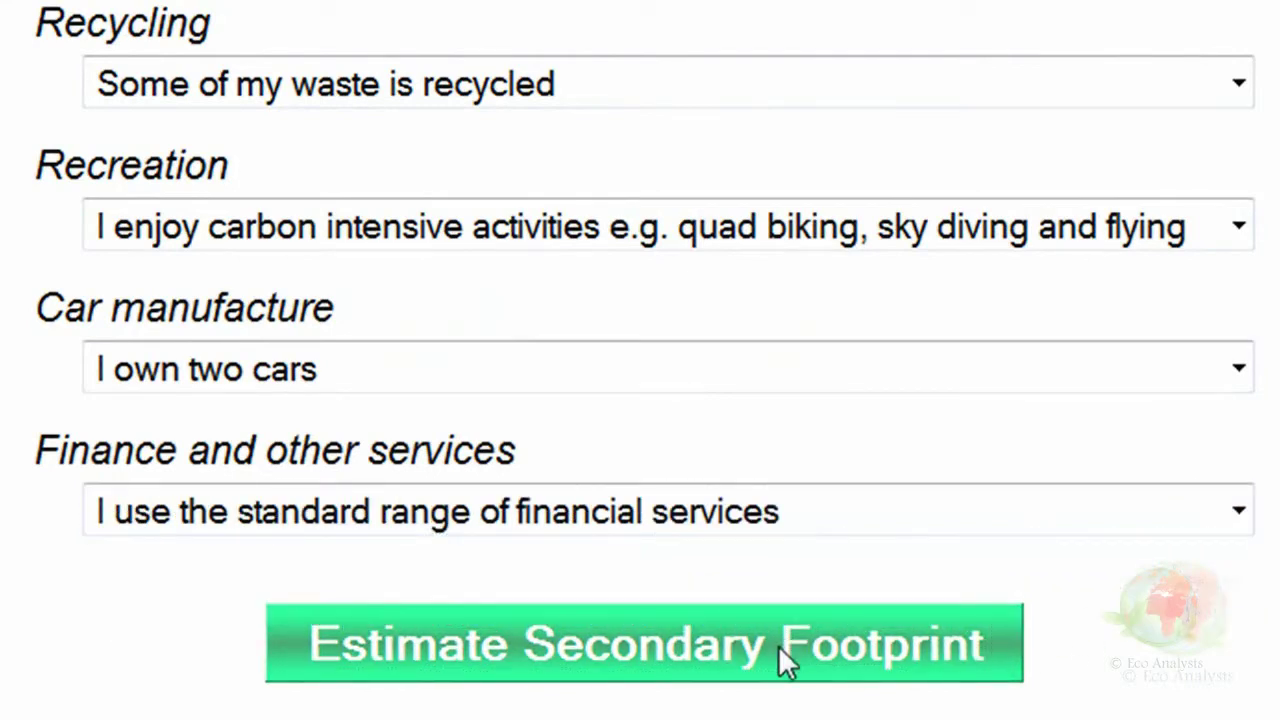
scroll(782, 645, "down", 1)
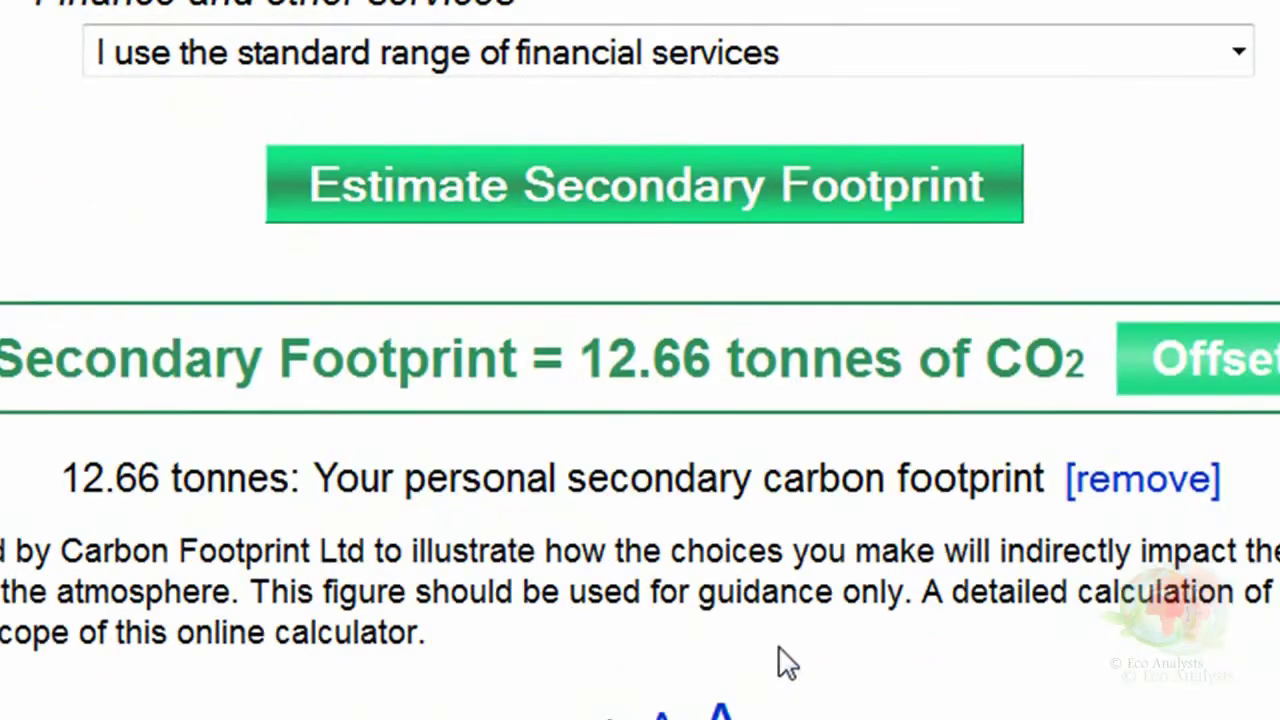
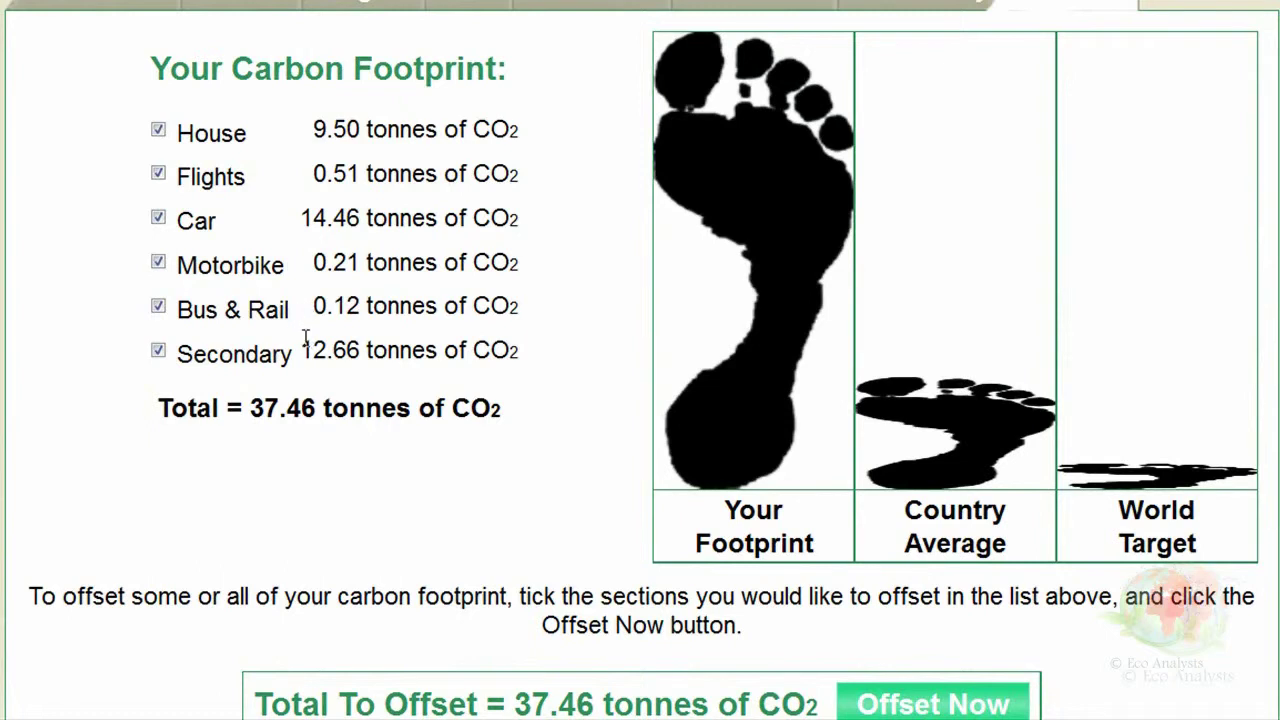
Examine the secondary and total carbon footprint figures in the results and compare them with the country average and world target.
left_click_drag(303, 352, 362, 352)
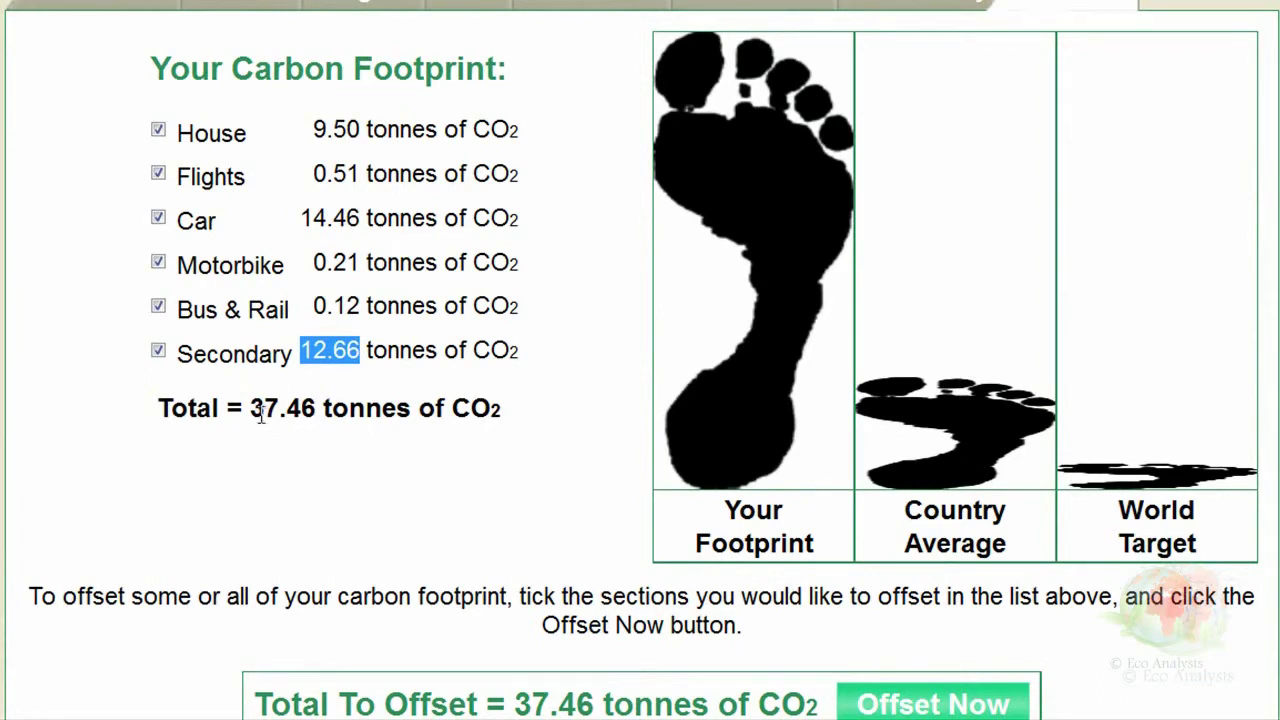
left_click_drag(252, 408, 313, 410)
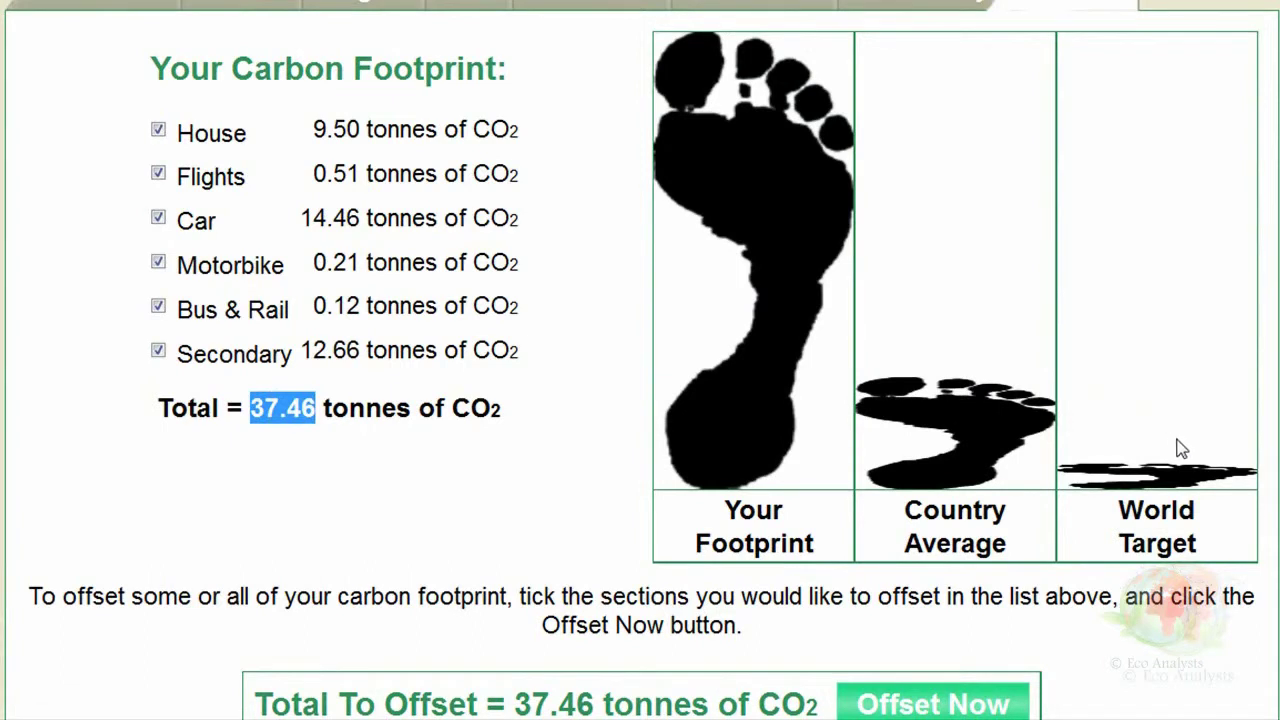
left_click(285, 454)
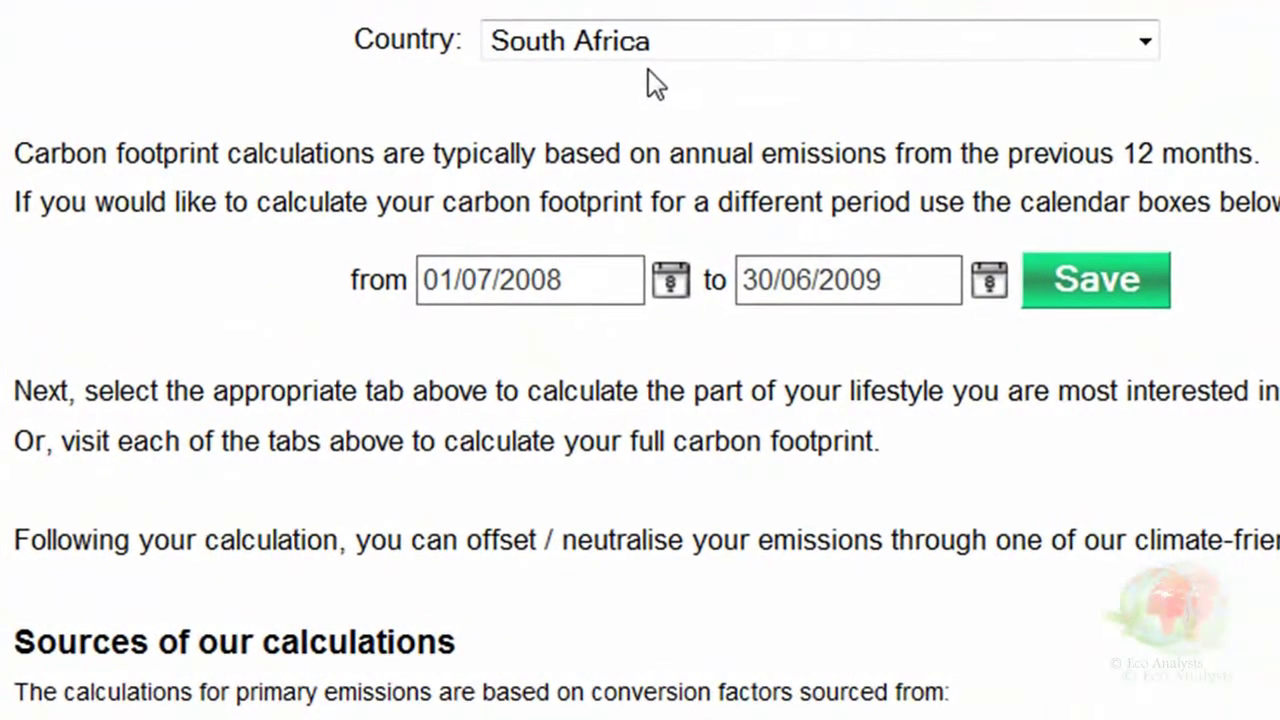
Change the calculation period to run from 01/07/2009 to 30/06/2010 and save it.
left_click(670, 283)
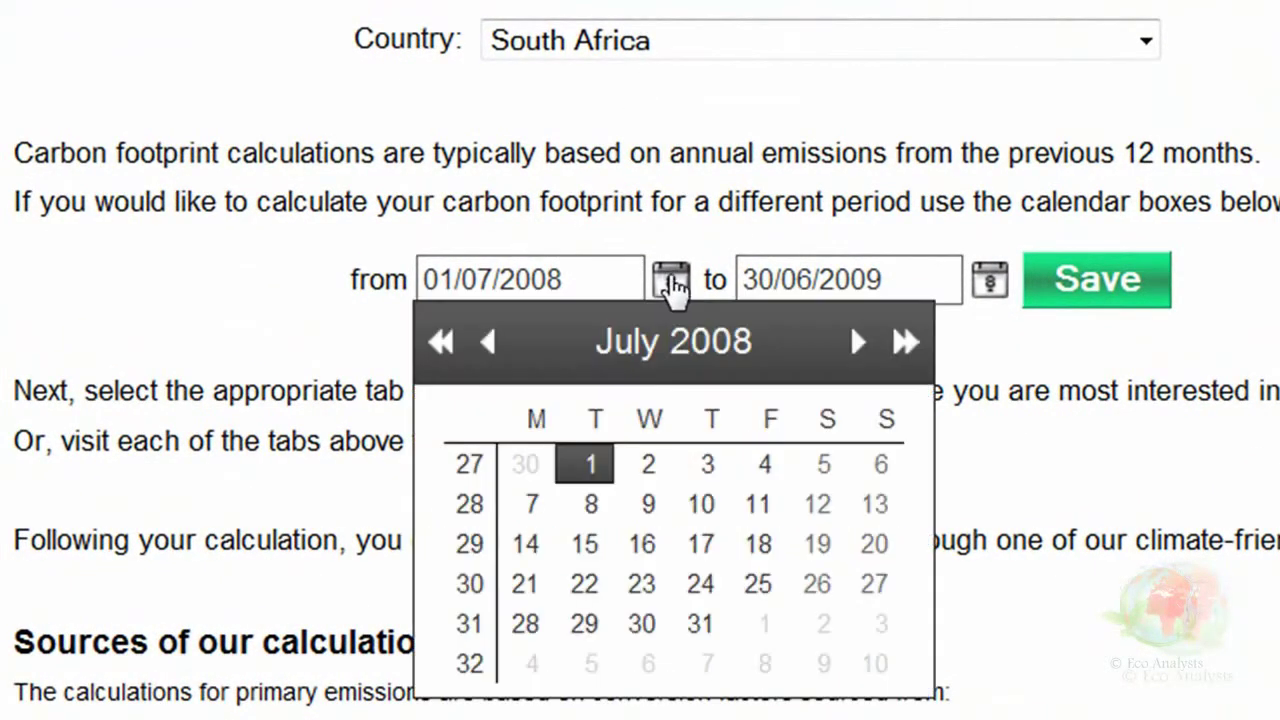
left_click(902, 343)
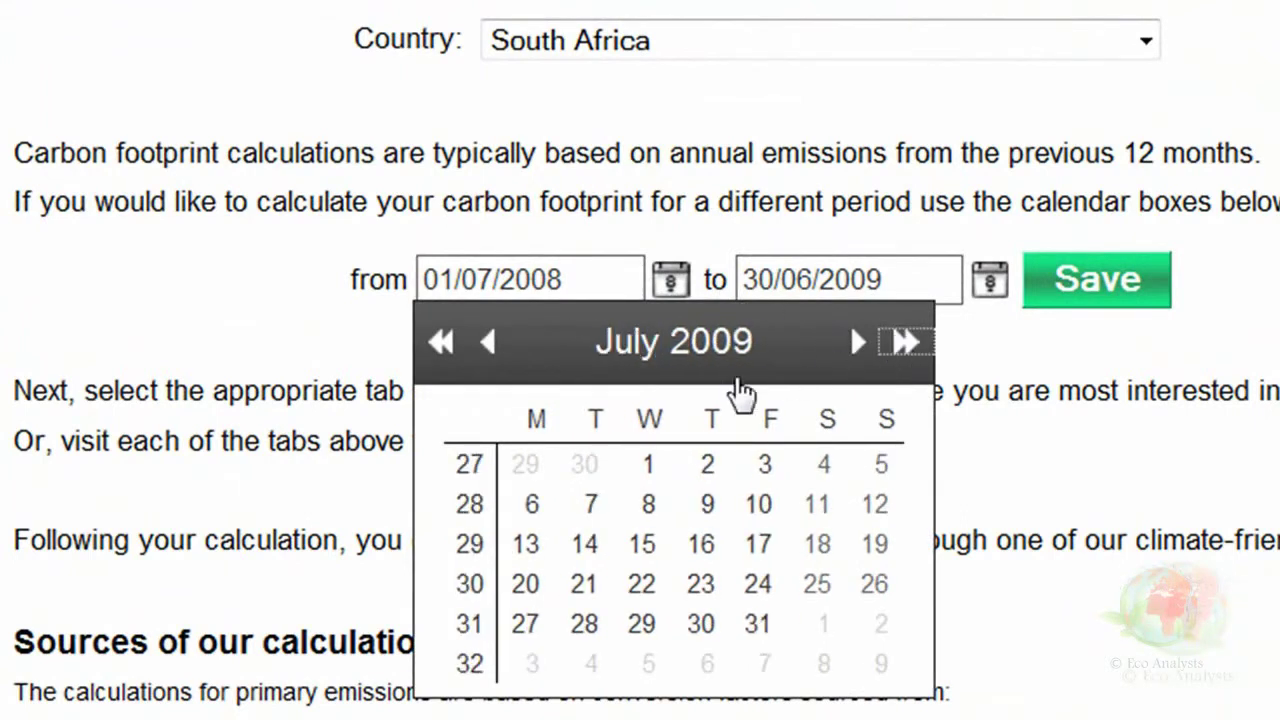
left_click(652, 463)
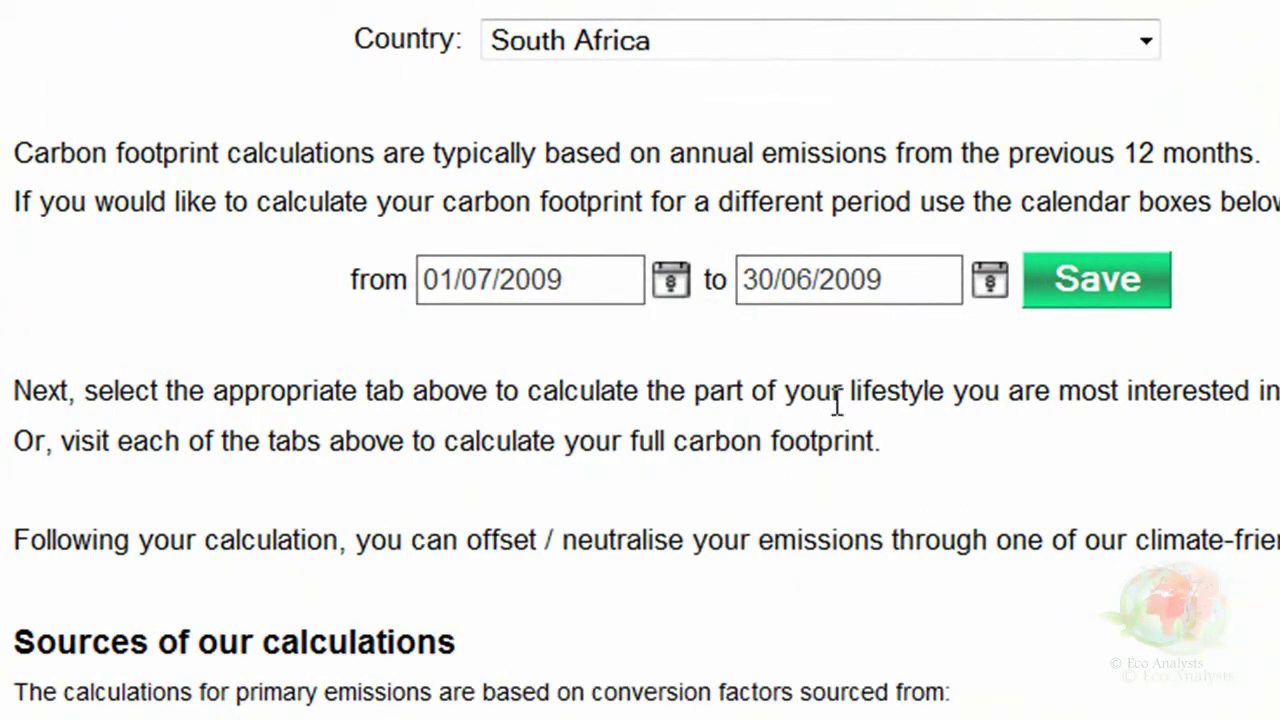
left_click(990, 281)
left_click(1224, 343)
left_click(1224, 343)
left_click(1224, 343)
left_click(1224, 343)
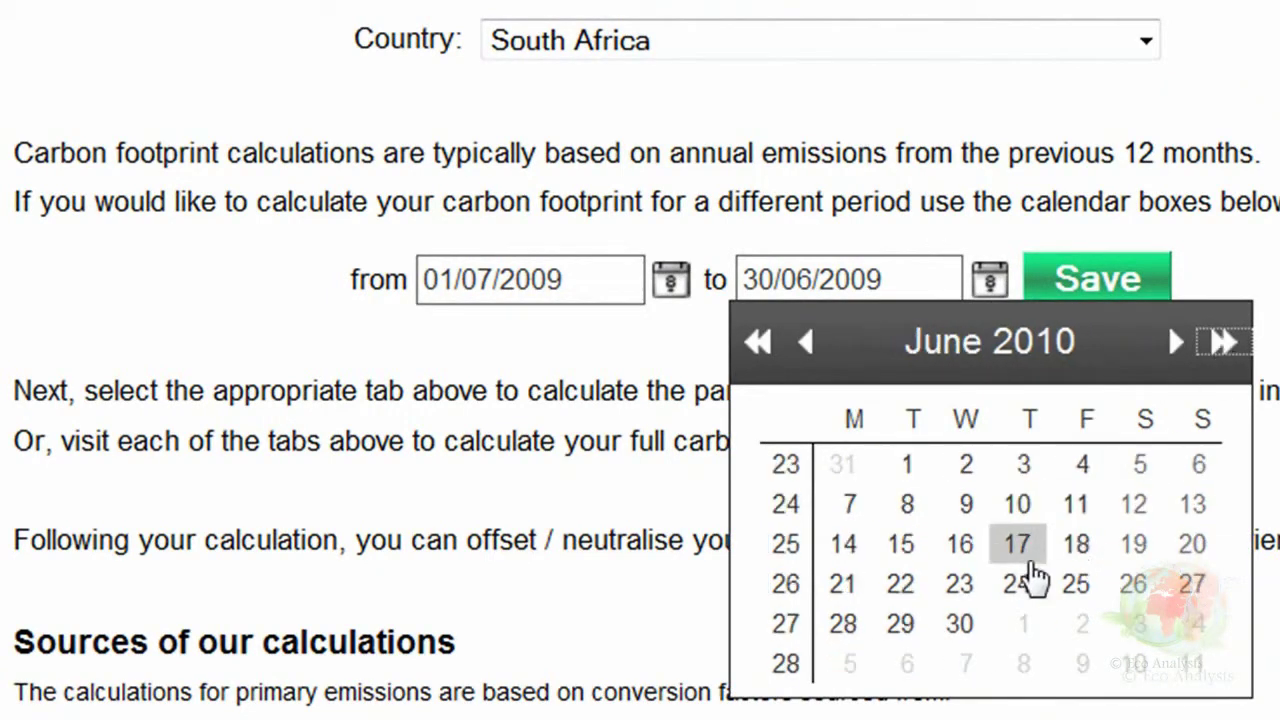
left_click(960, 624)
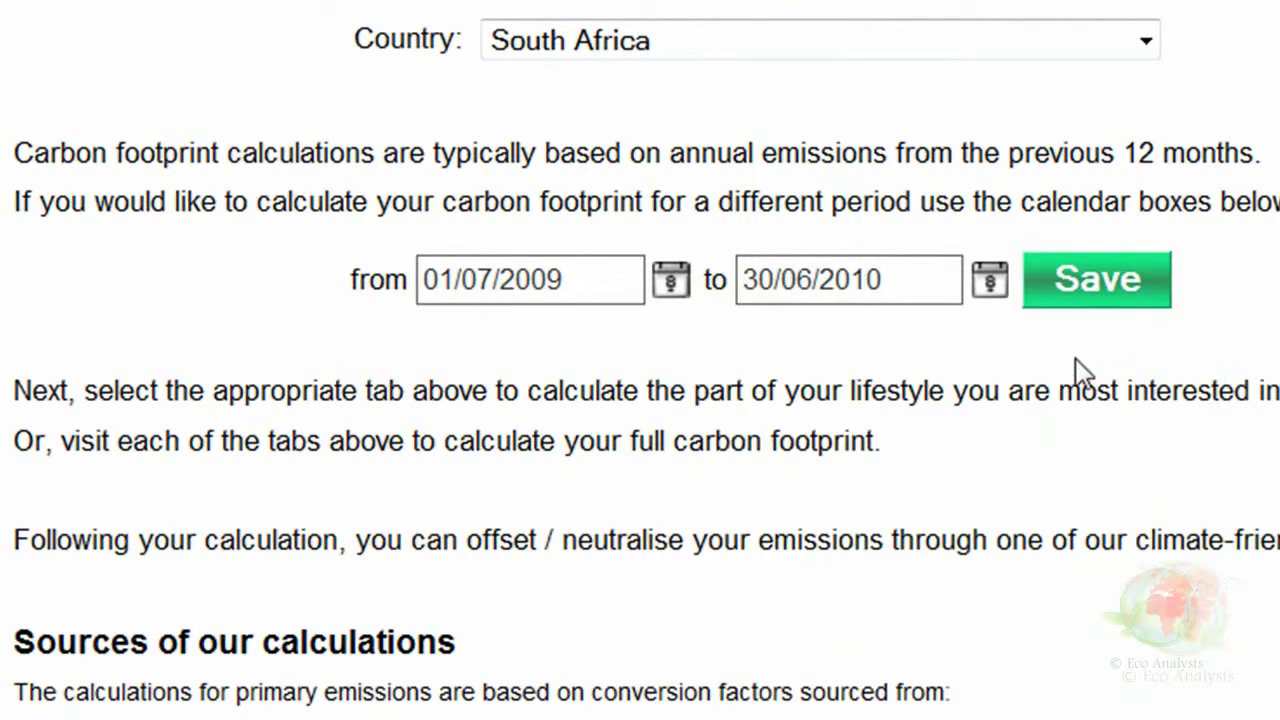
left_click(1093, 298)
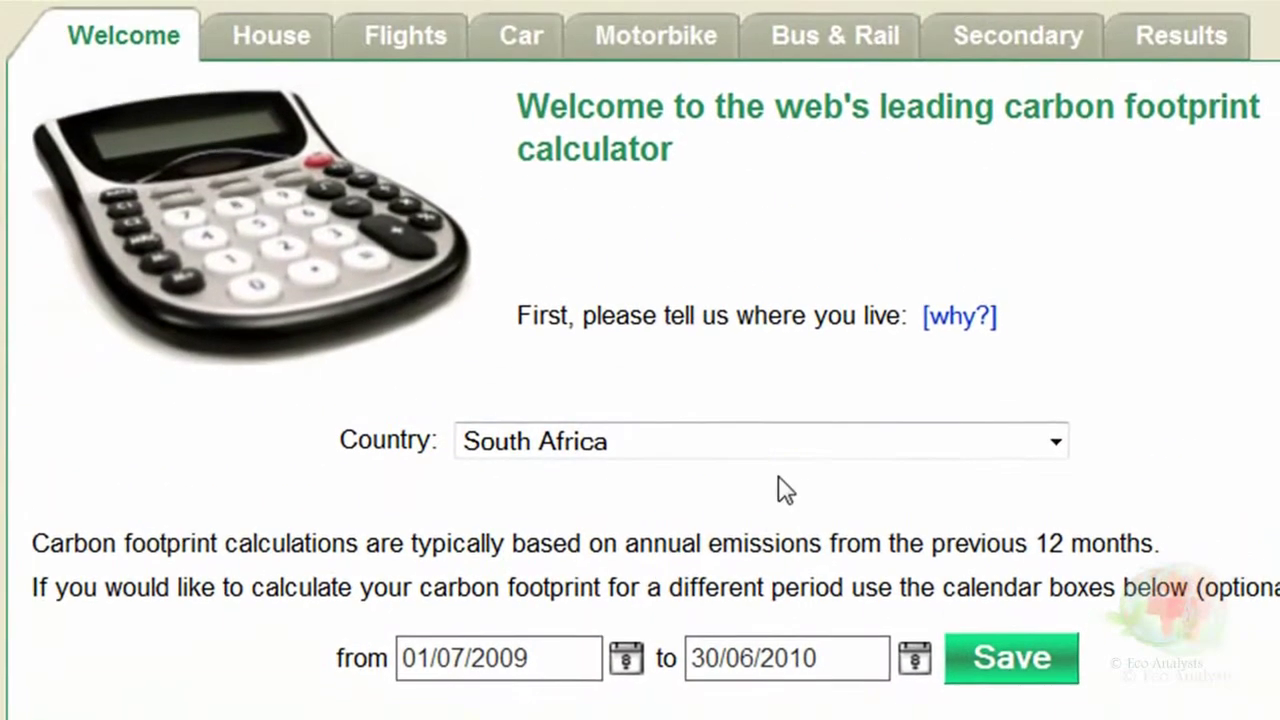
For the household footprint, set the number of people to 2 and enter 4589 kWh of electricity.
left_click(290, 47)
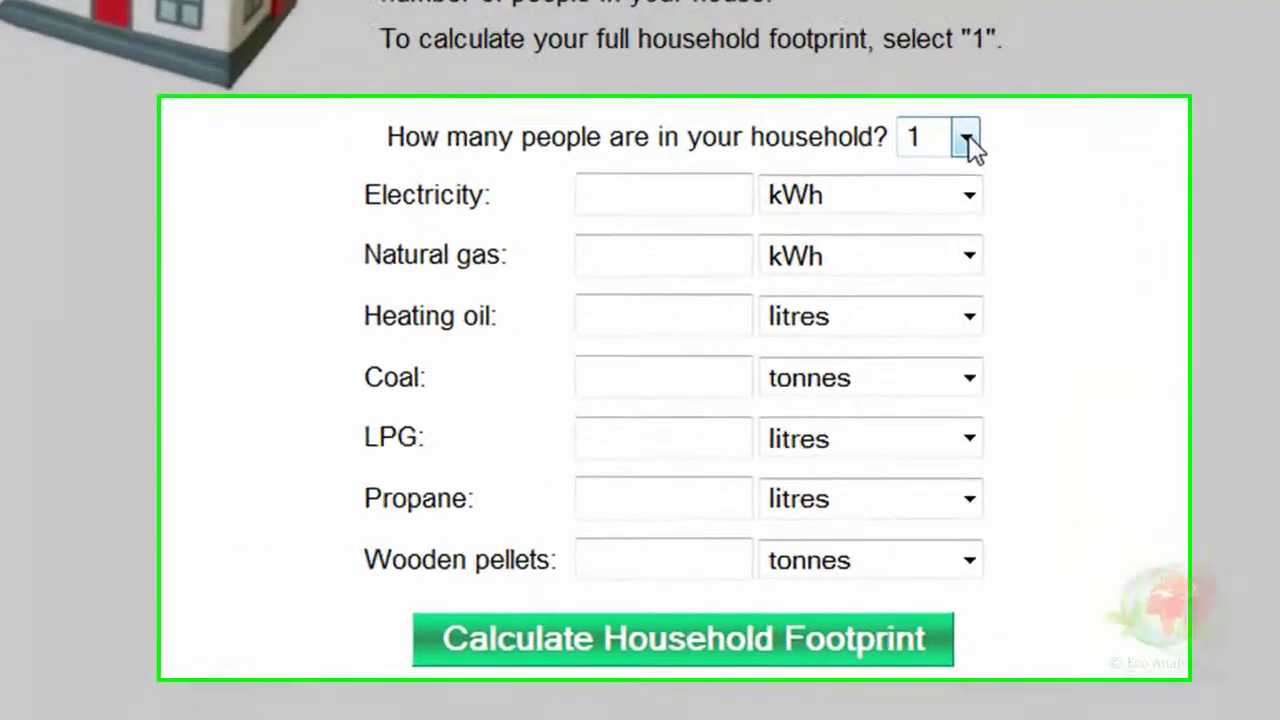
left_click(910, 268)
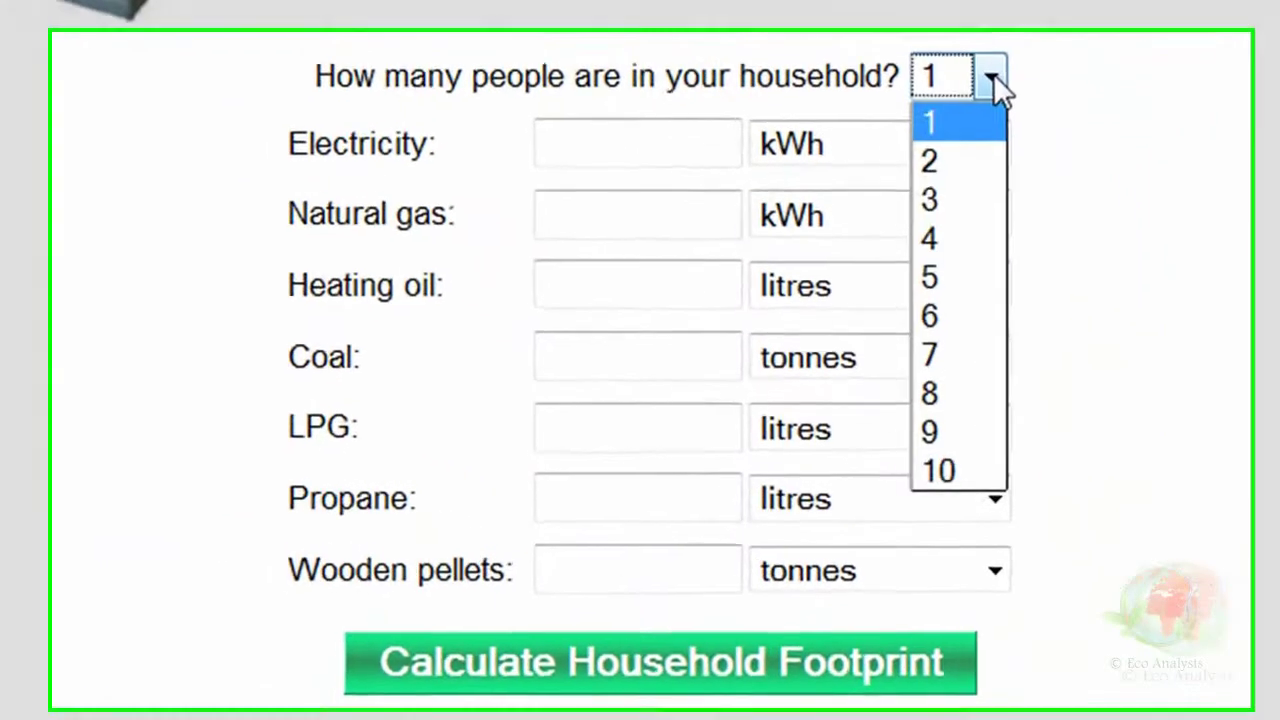
left_click(975, 137)
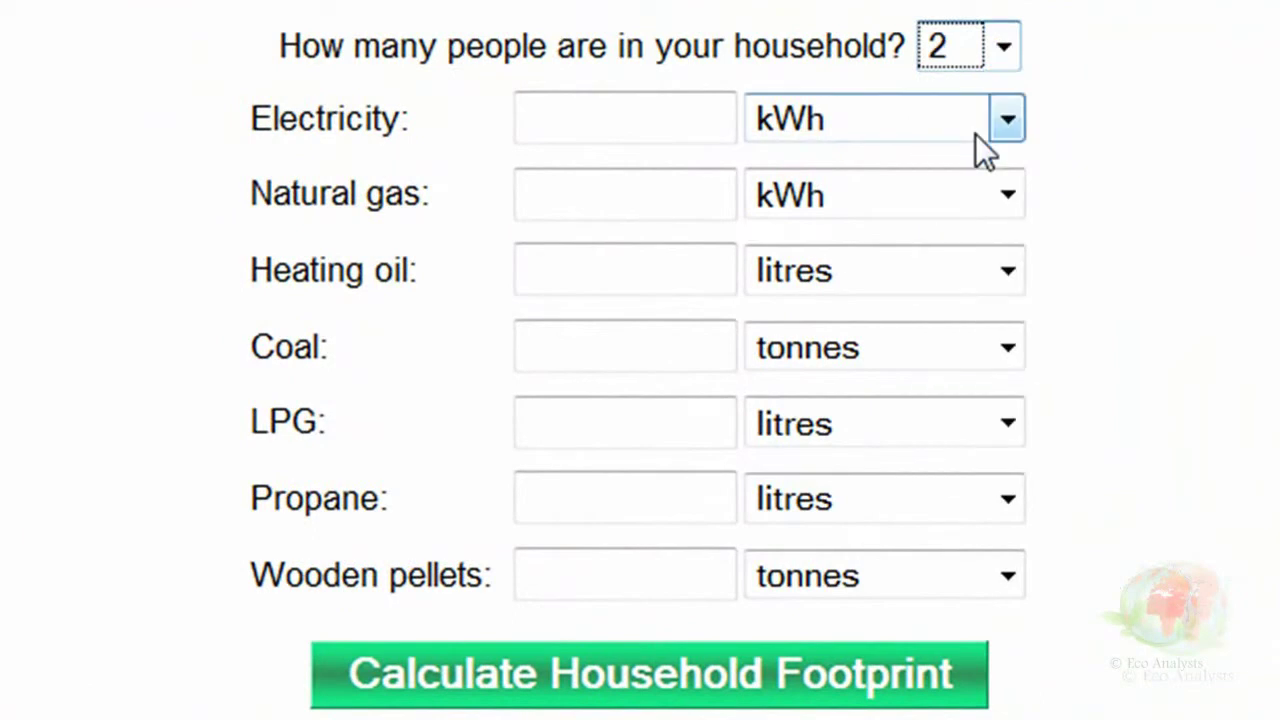
left_click(682, 125)
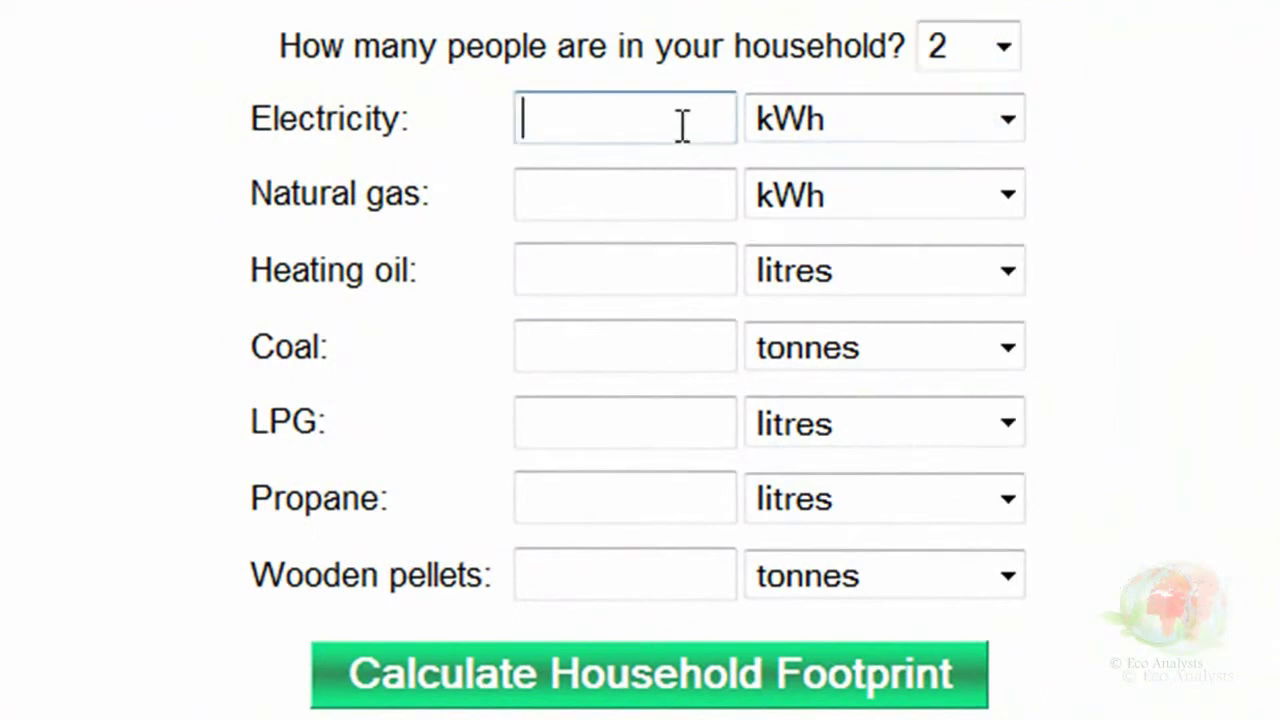
type("4589")
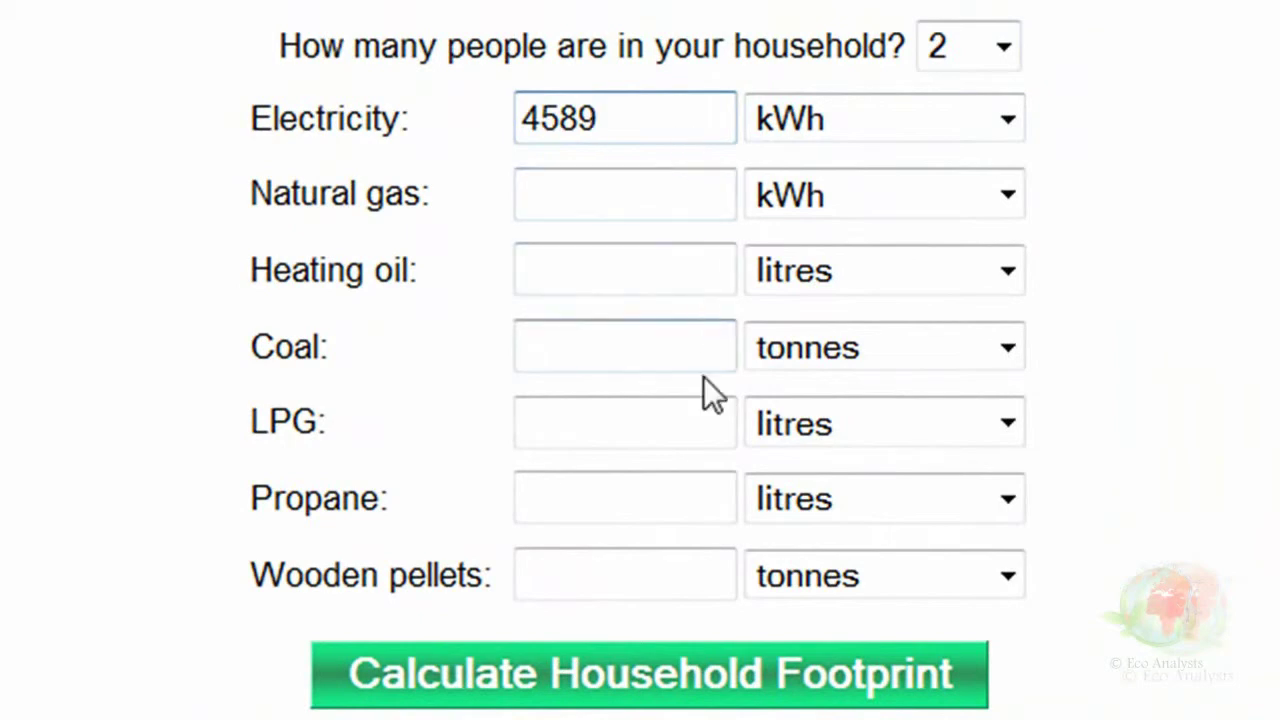
Enter 53 litres of LPG and 1.7 tonnes of wooden pellets, and calculate the household footprint.
left_click(697, 417)
type("53")
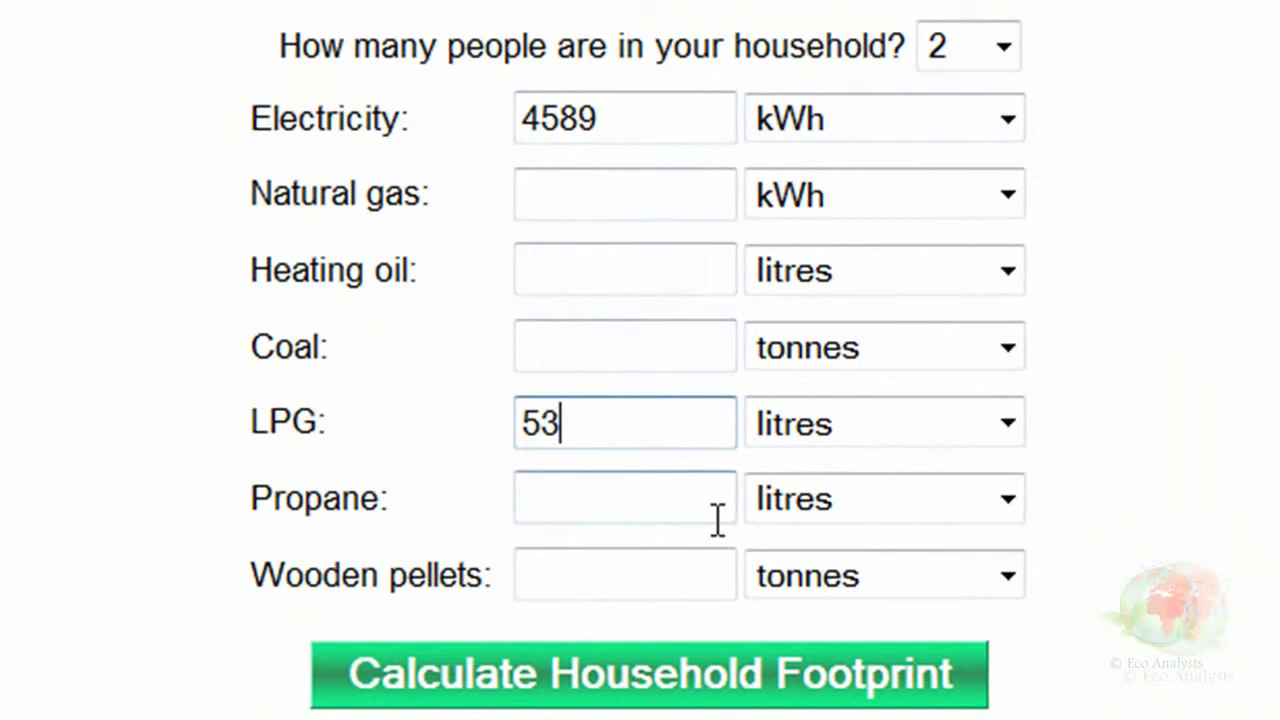
left_click(713, 568)
type("1.7")
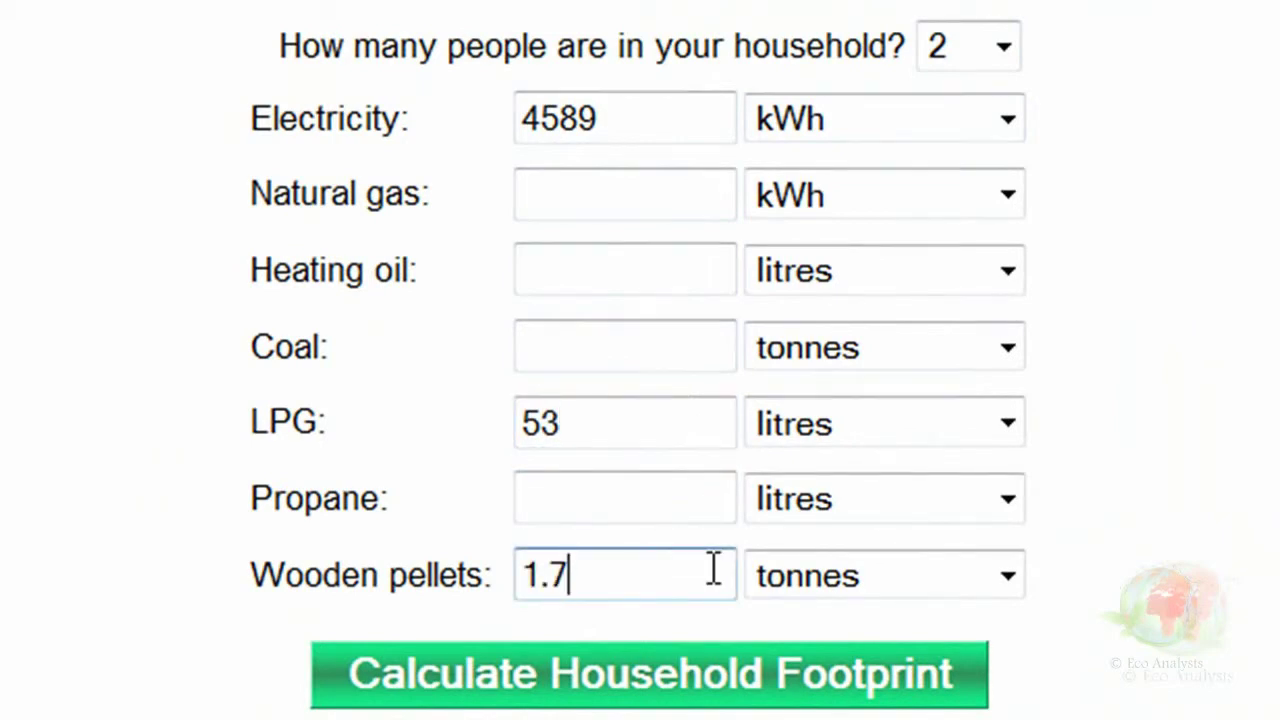
left_click(716, 686)
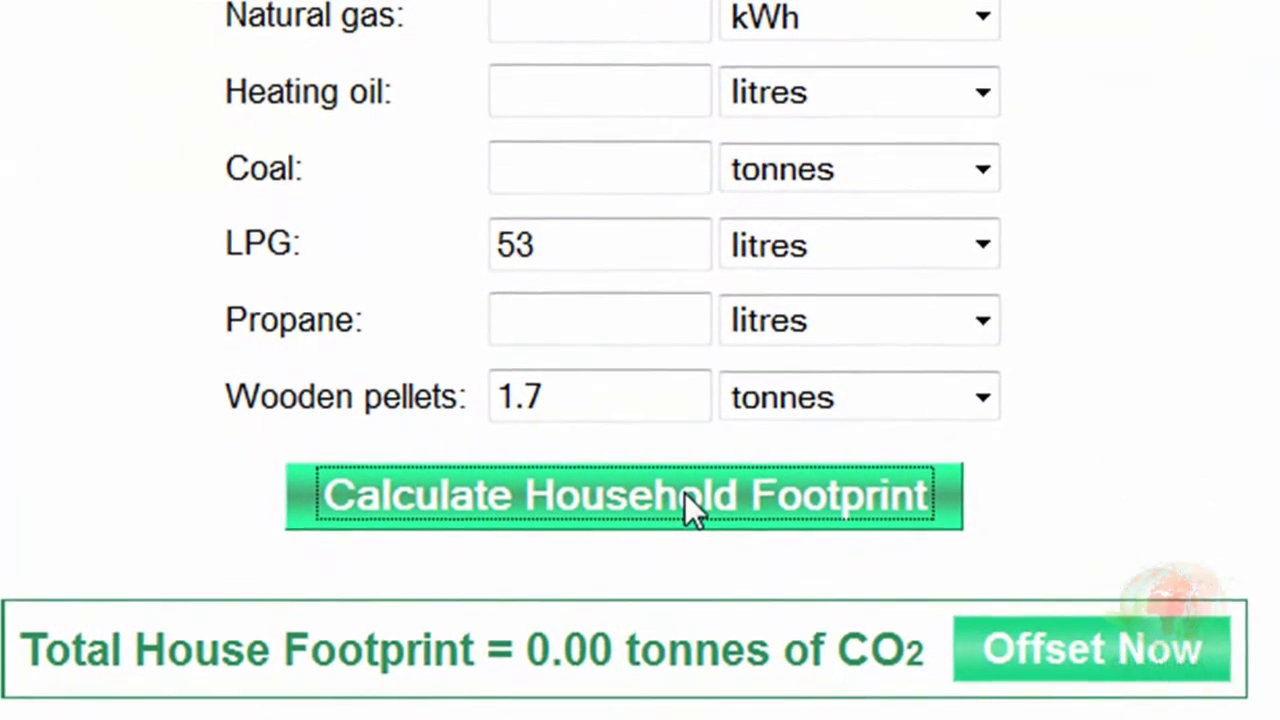
left_click(684, 492)
scroll(684, 492, "down", 2)
scroll(684, 492, "down", 1)
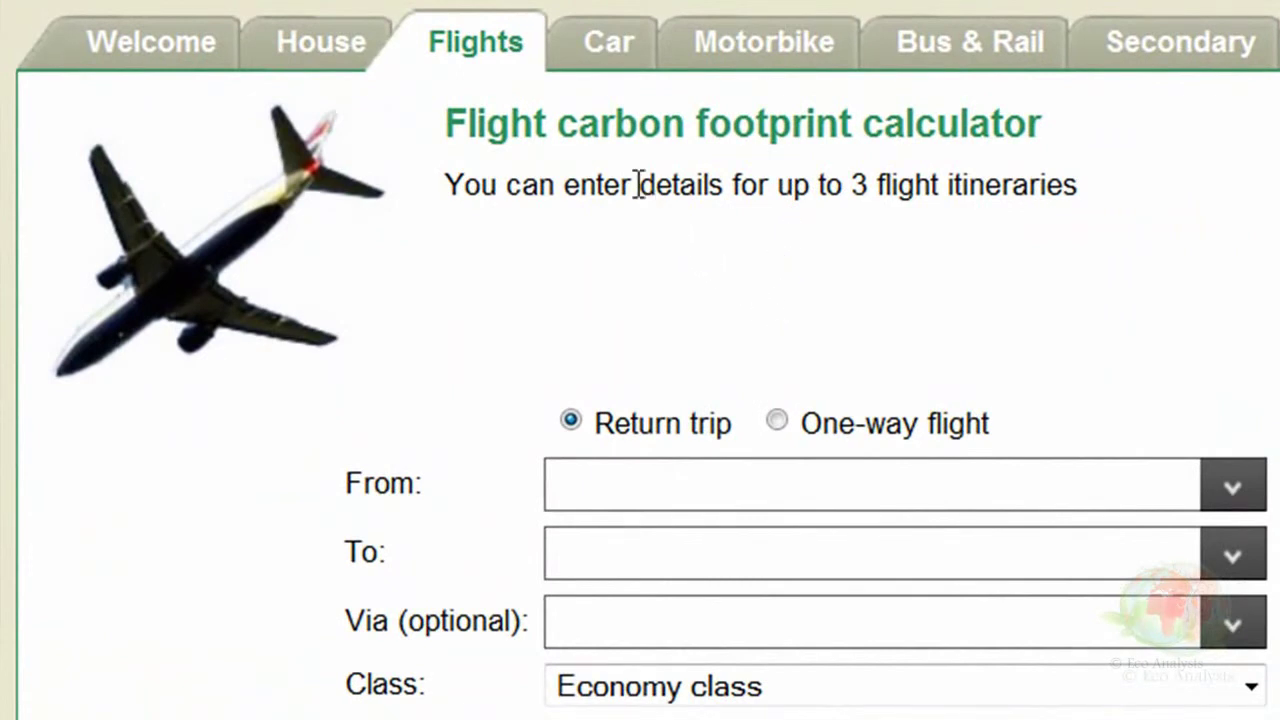
For the car footprint, choose the 2005 LAND ROVER Freelander with the 1.8, M5 derivative from the EU car database.
left_click(612, 48)
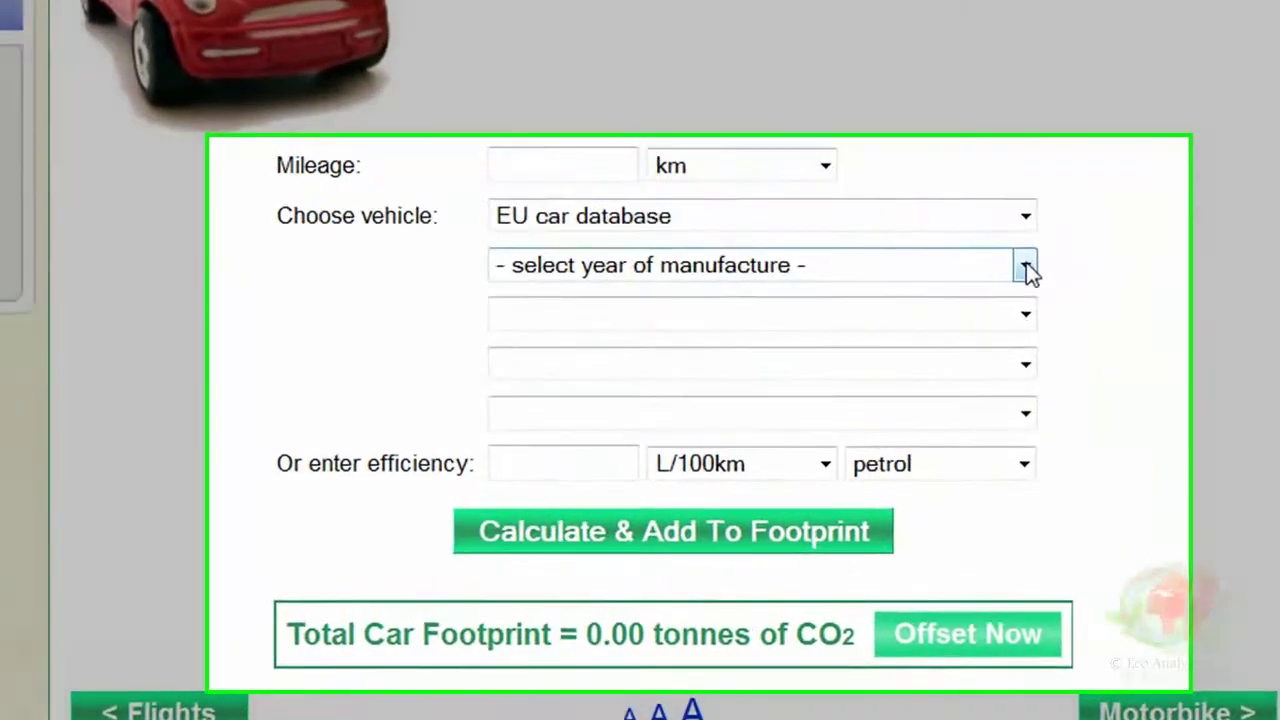
left_click(984, 357)
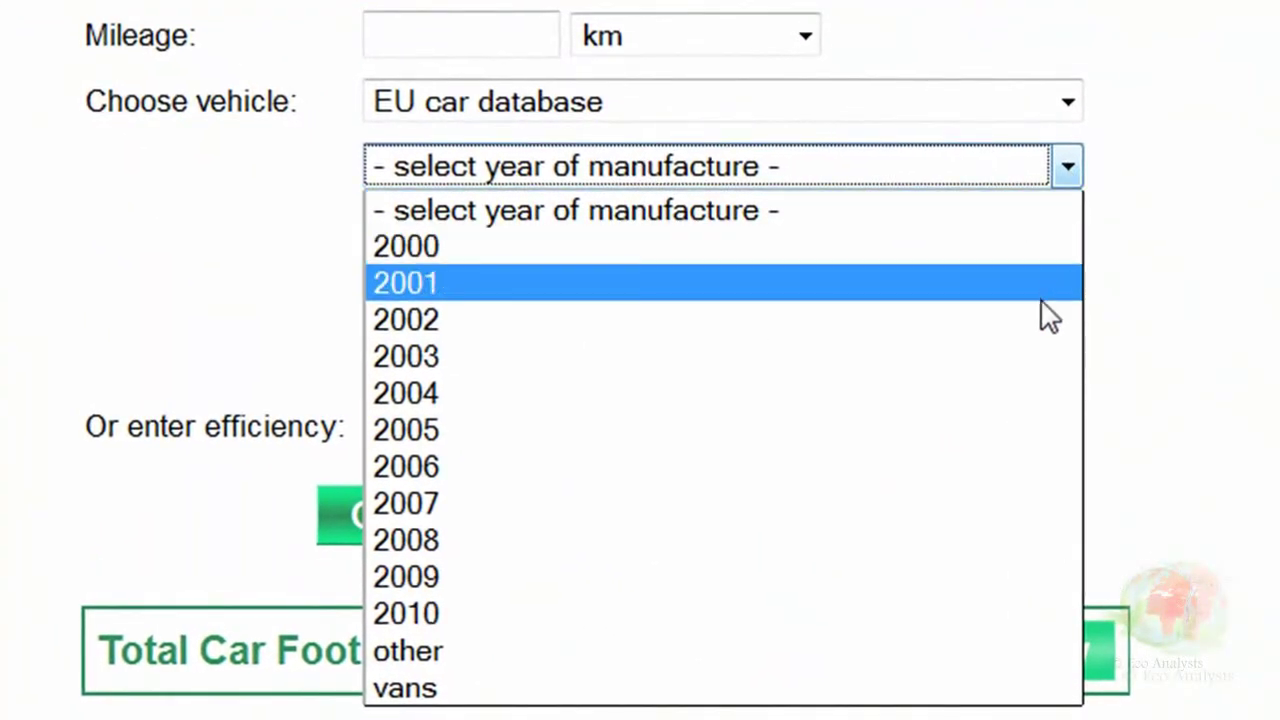
left_click(1020, 421)
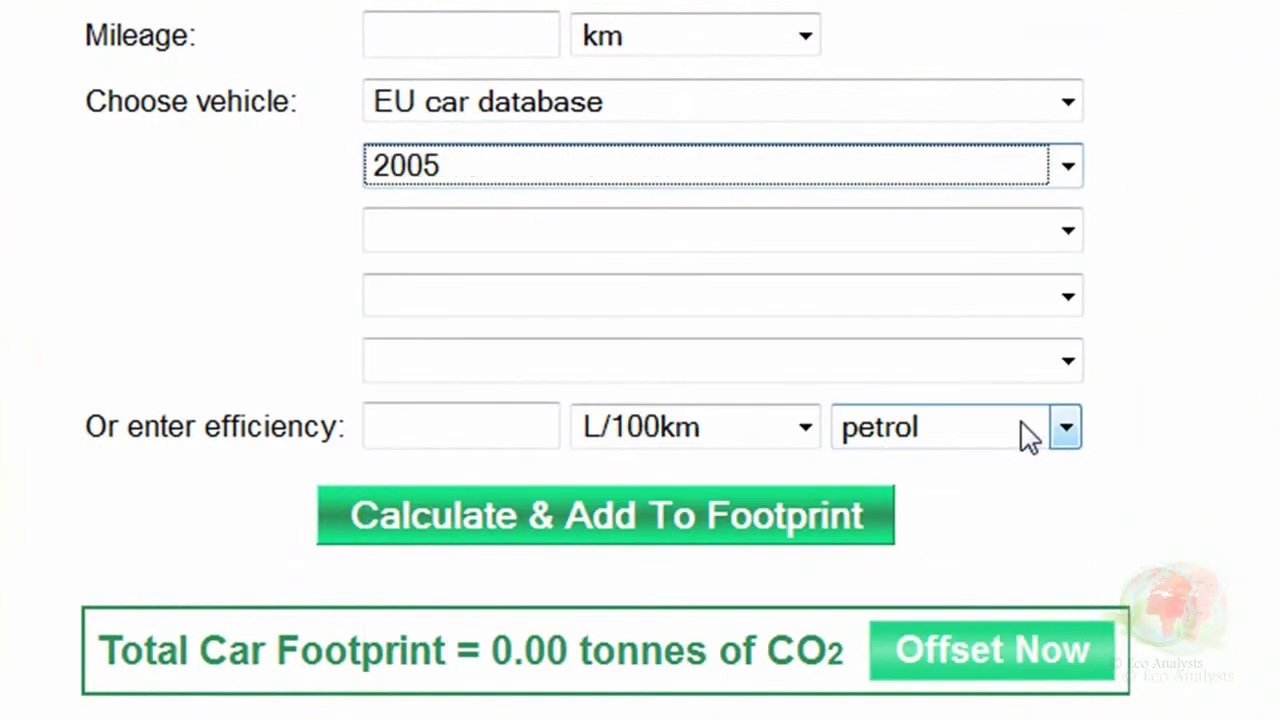
left_click(1068, 236)
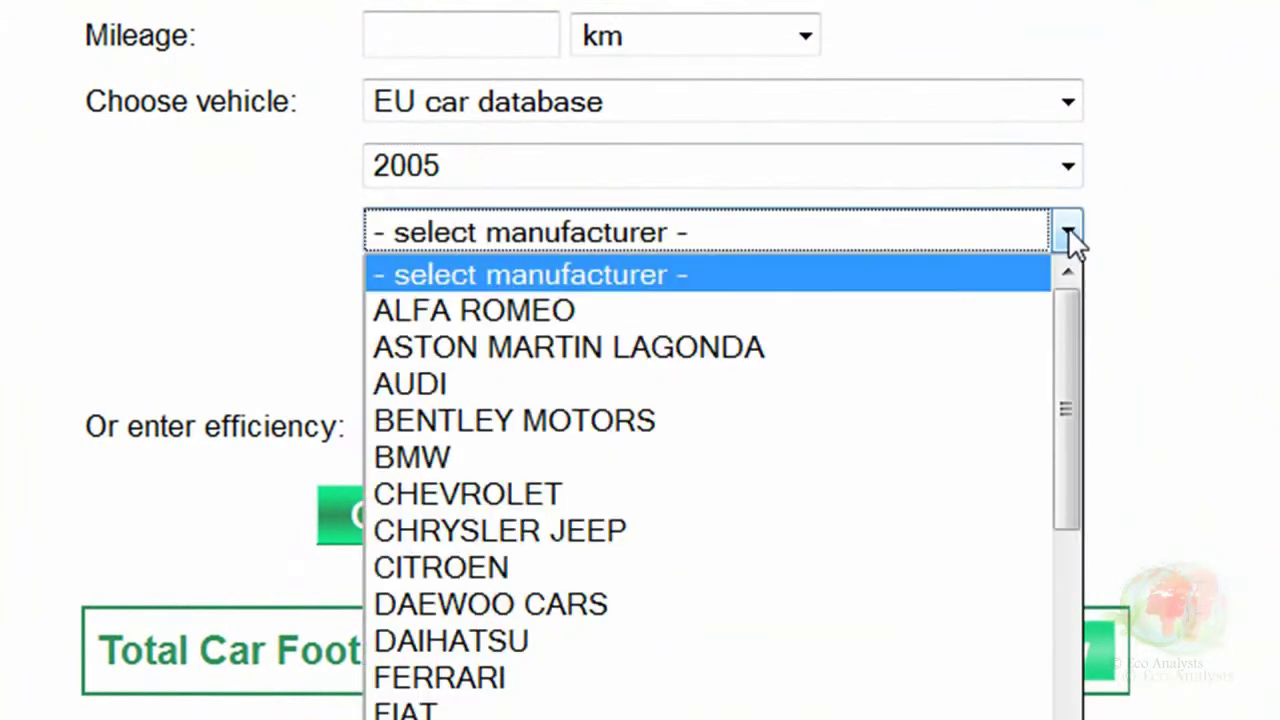
left_click_drag(1066, 350, 1089, 563)
left_click(905, 349)
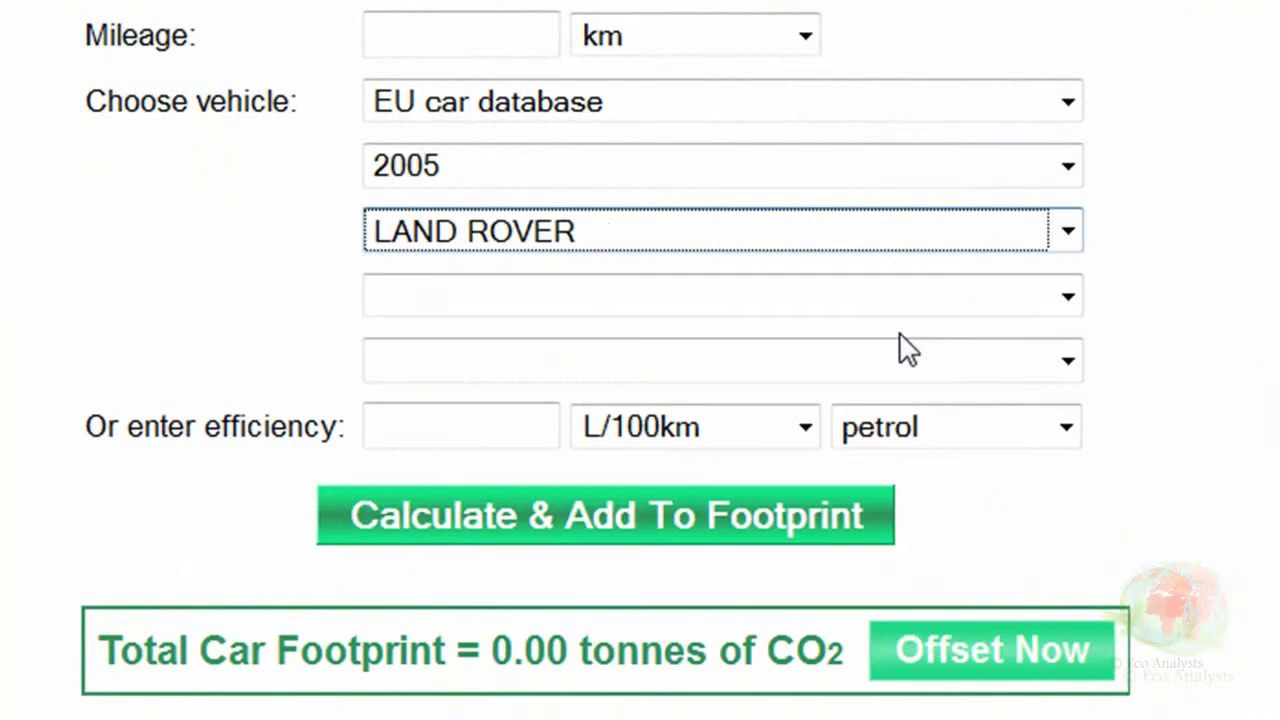
left_click(1068, 298)
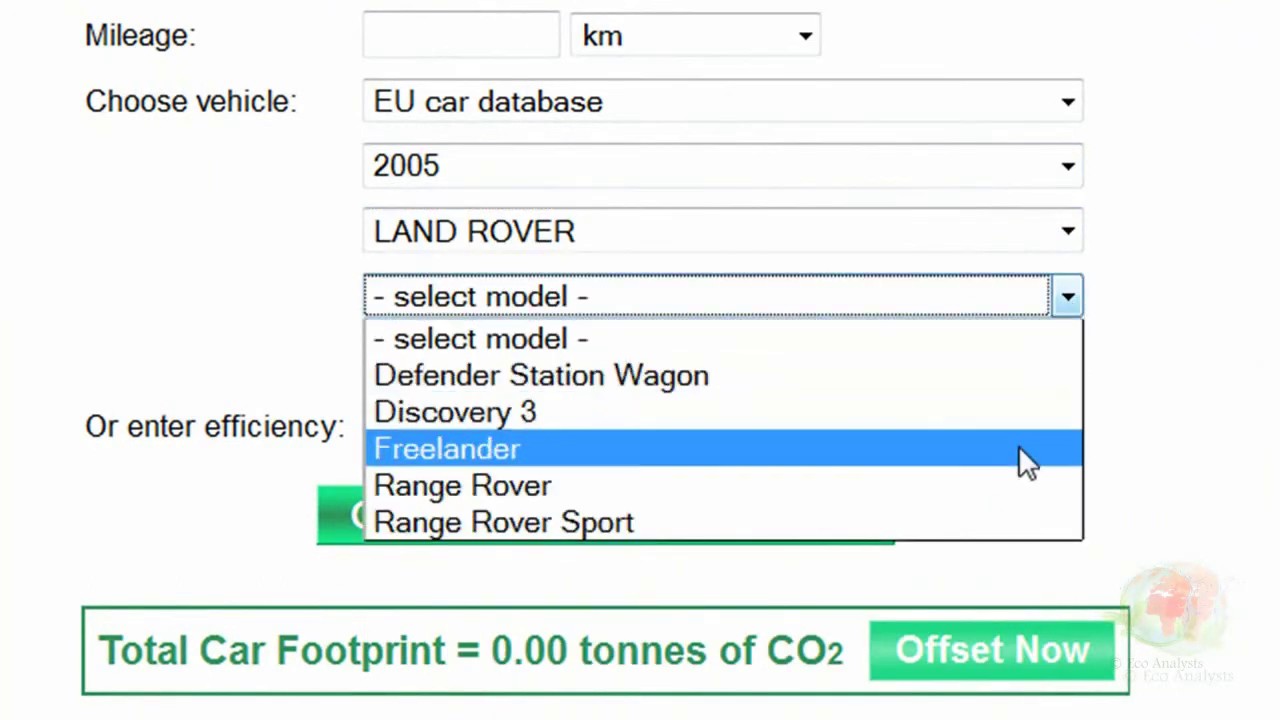
left_click(1023, 460)
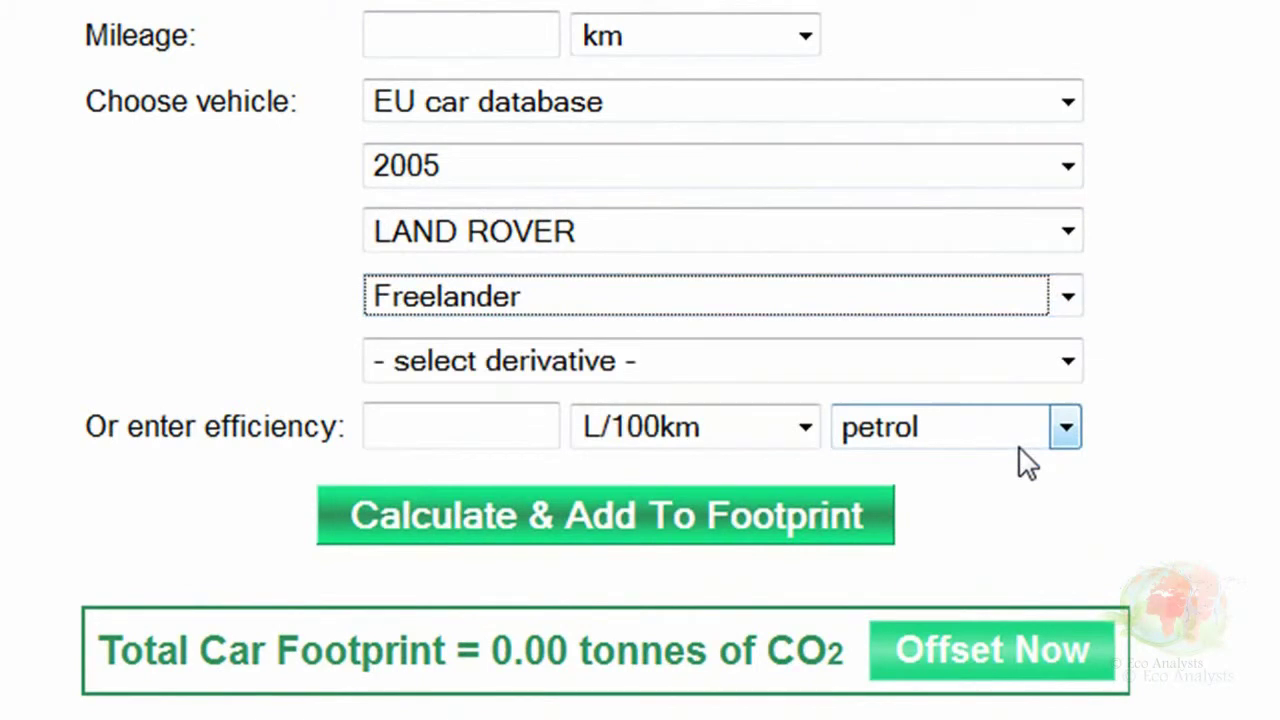
left_click(1066, 363)
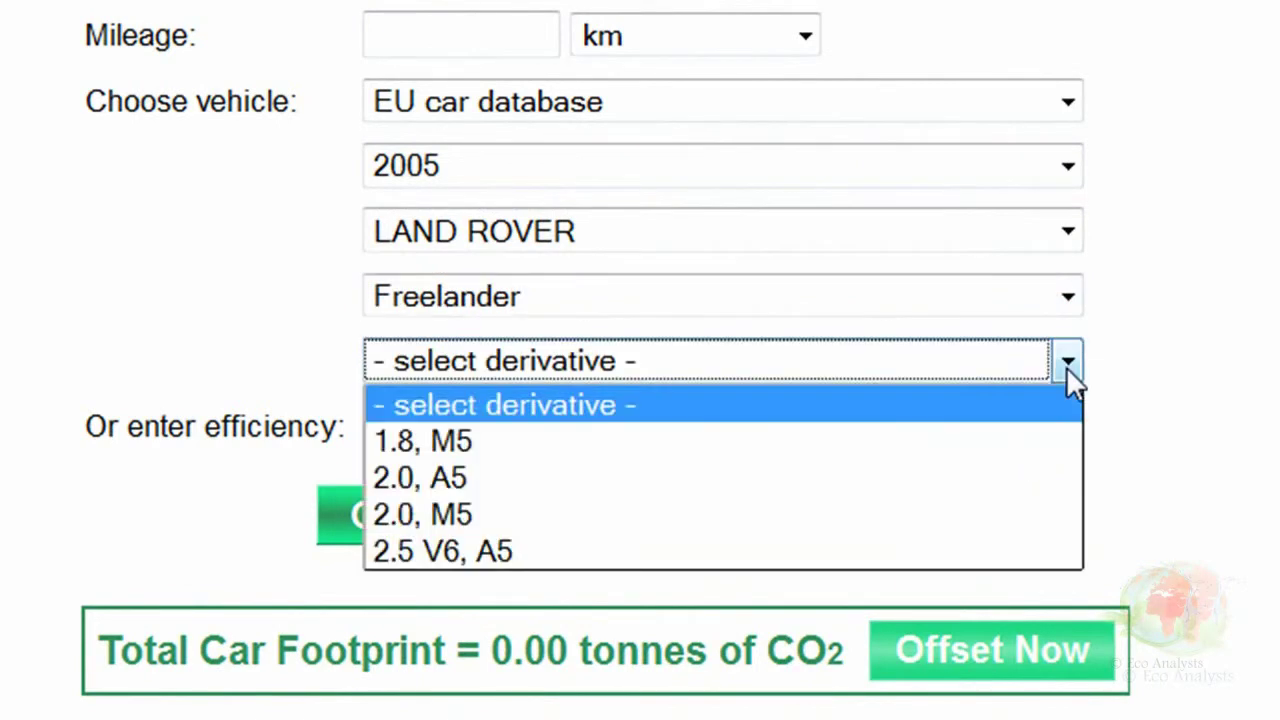
left_click(1033, 440)
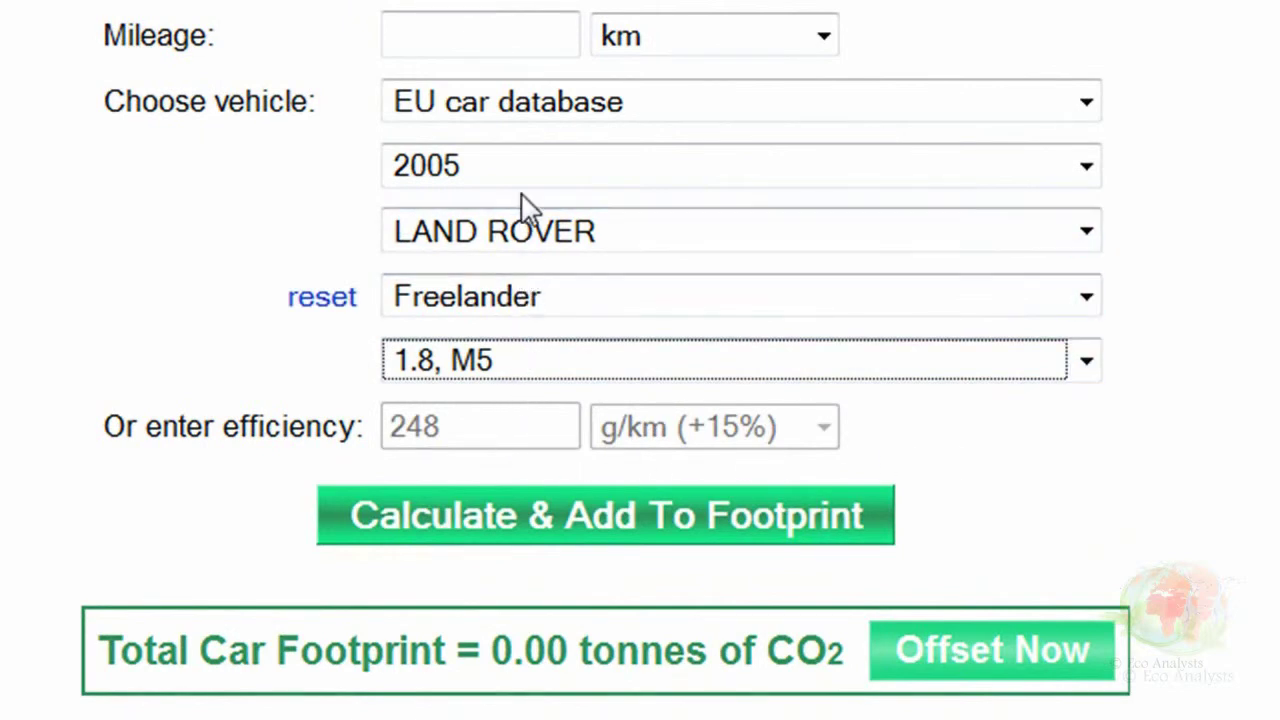
Set the Freelander's mileage to 8170 km and add it to the car footprint.
left_click(507, 30)
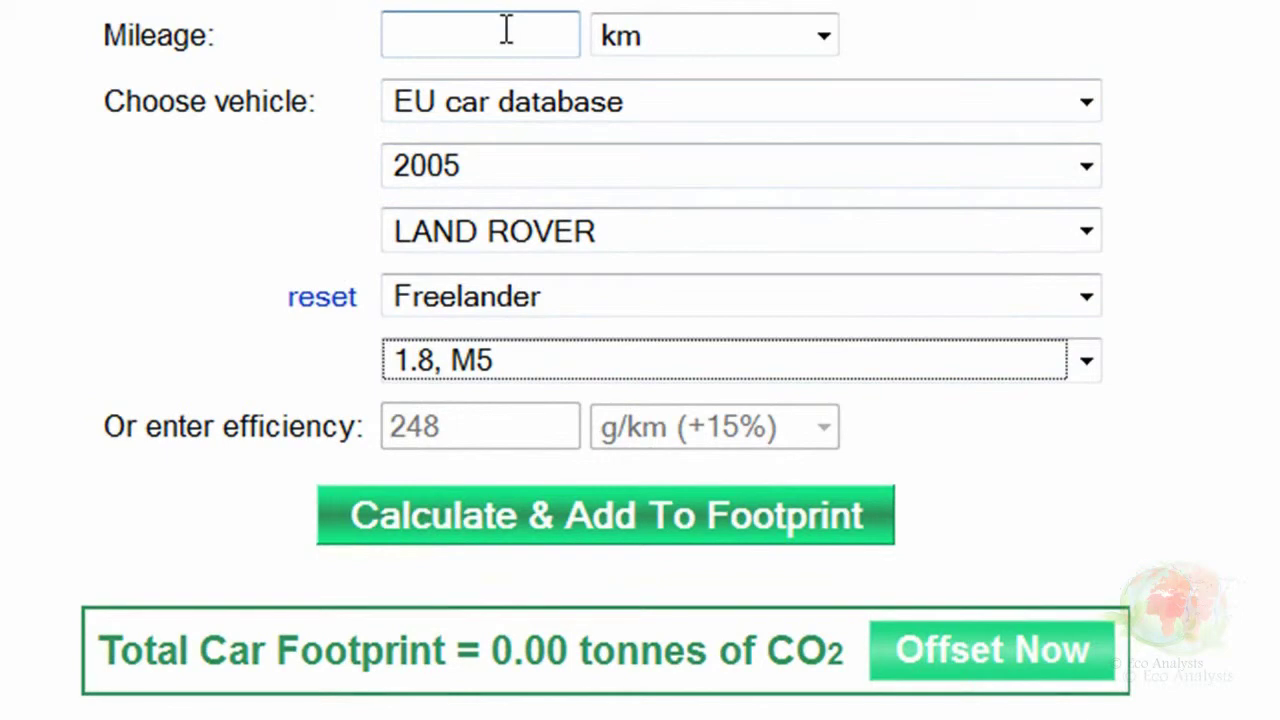
type("8170")
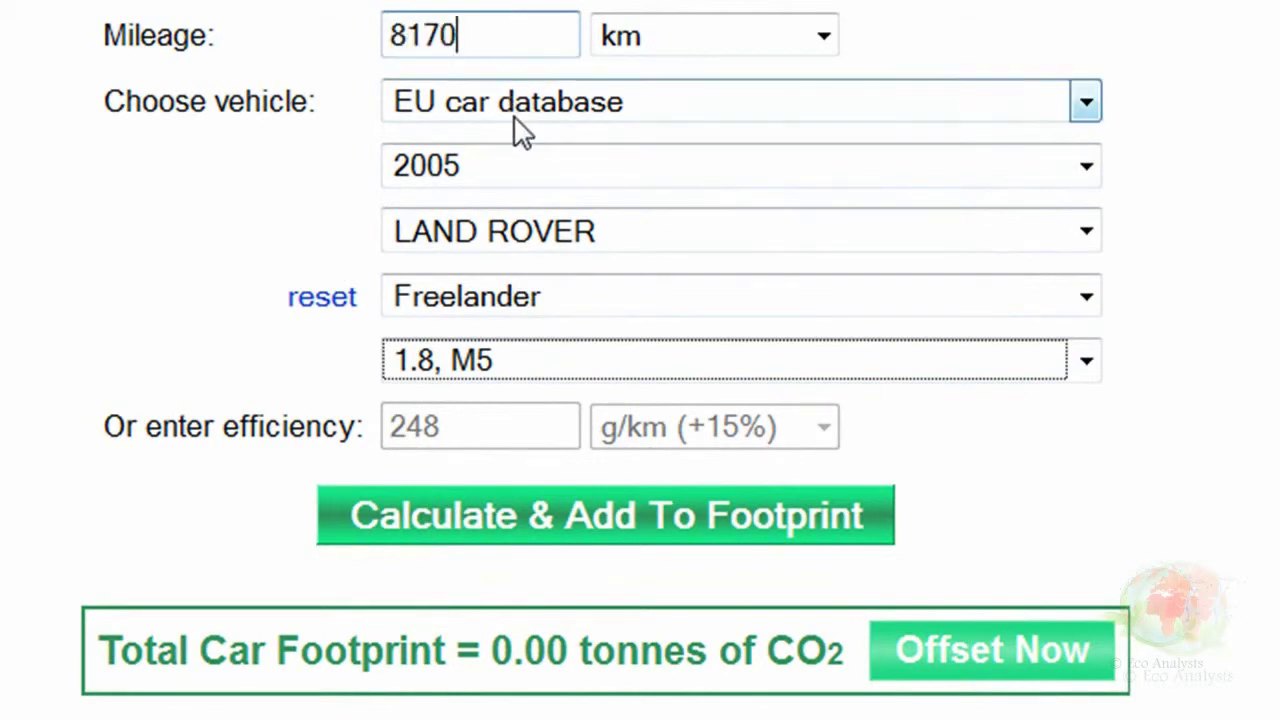
left_click(558, 508)
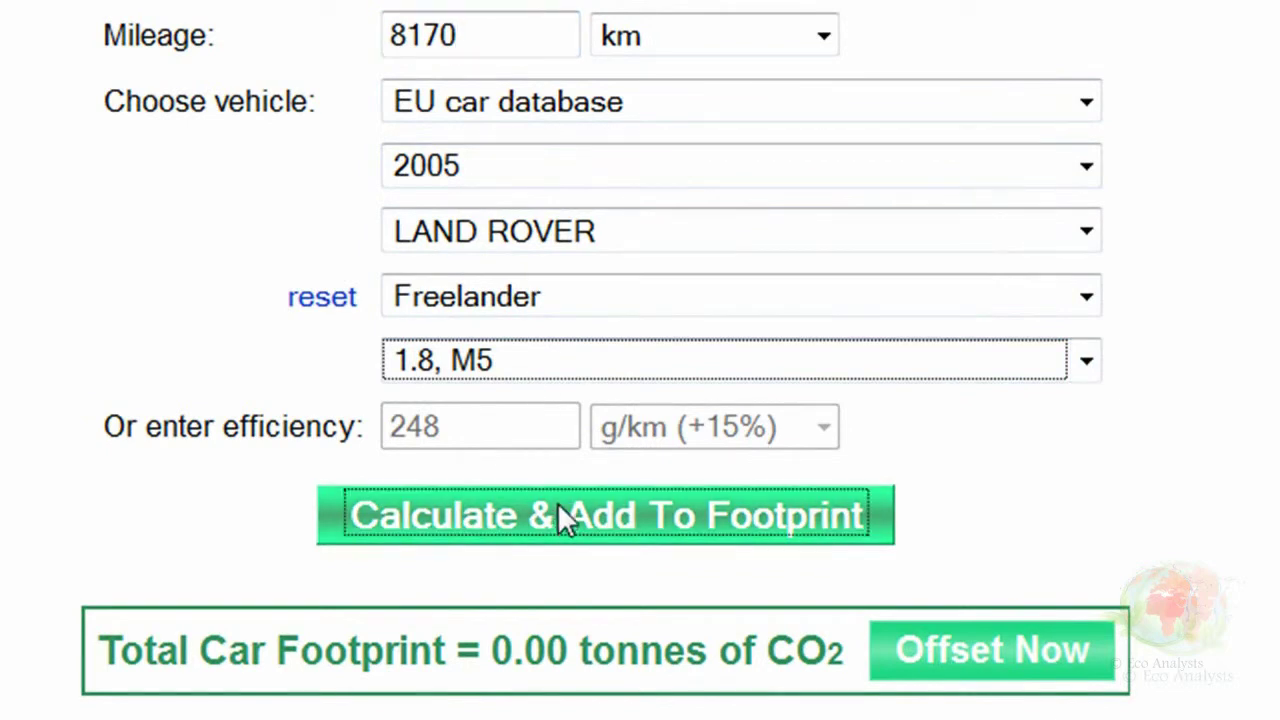
left_click(560, 510)
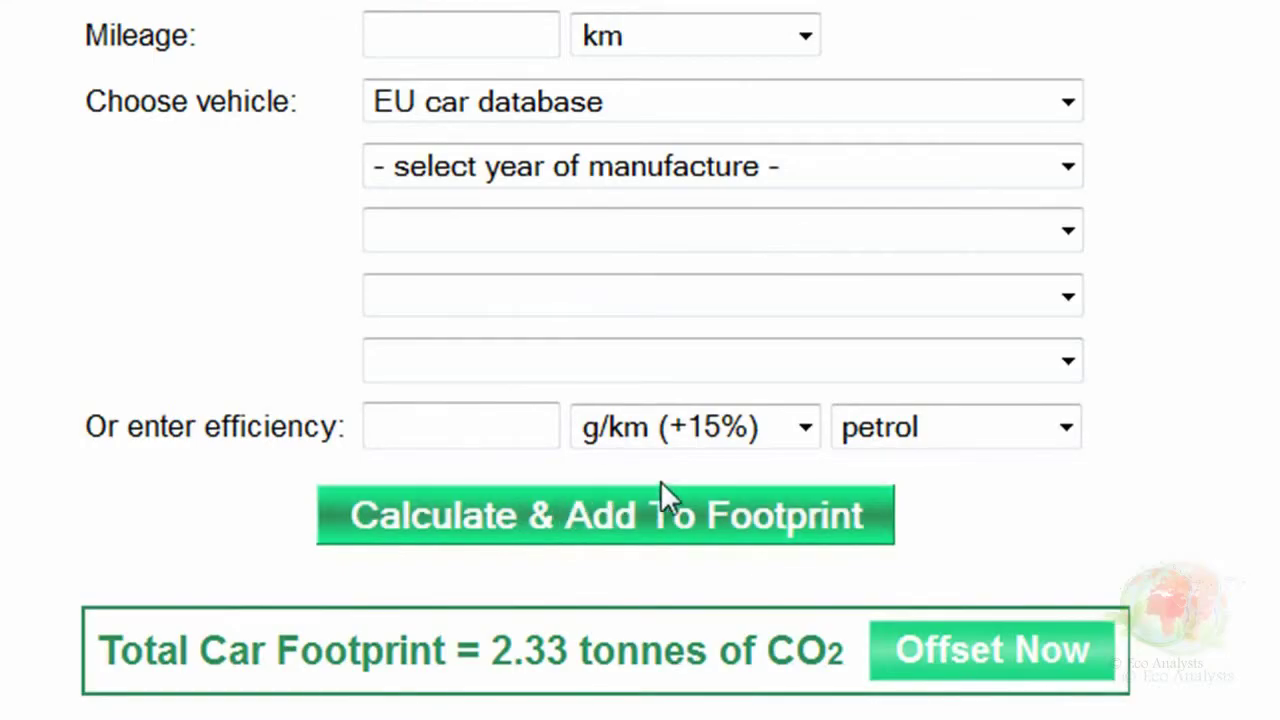
Choose a second car from the EU car database: 2000 HONDA Civic 3 Door (2000 YM), derivative 1.4i SE, A4.
left_click(1067, 168)
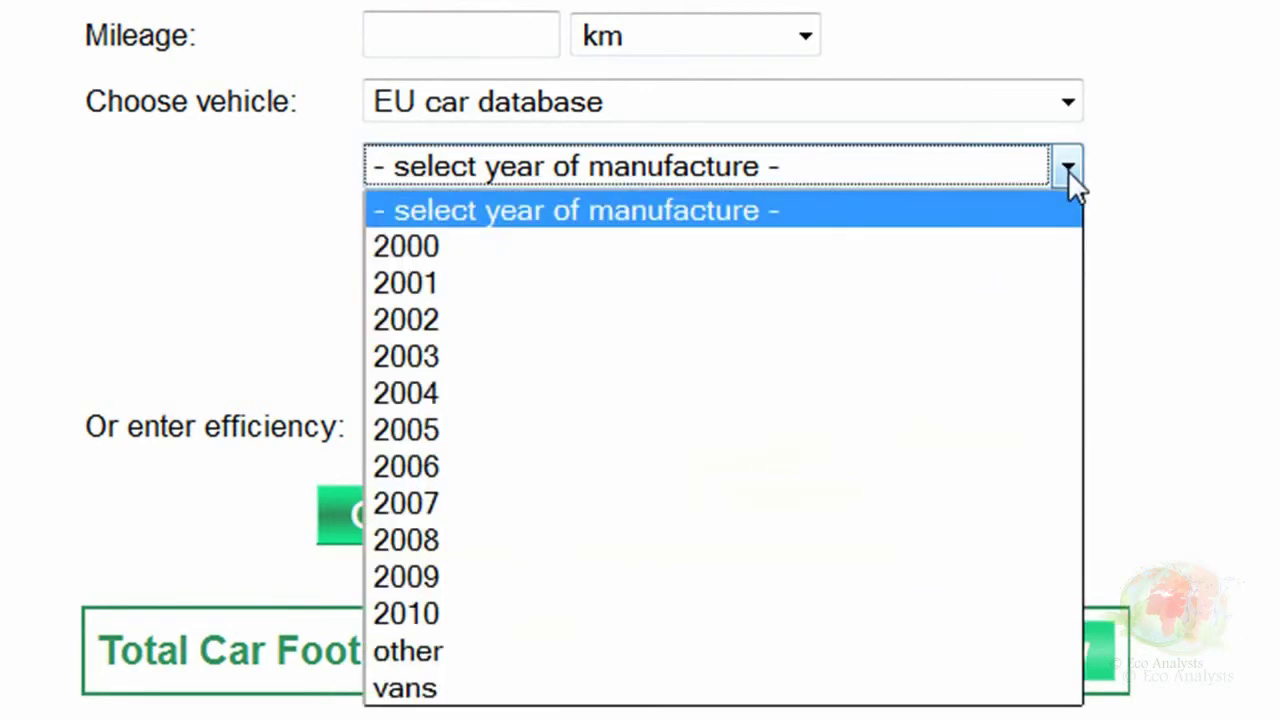
left_click(1066, 245)
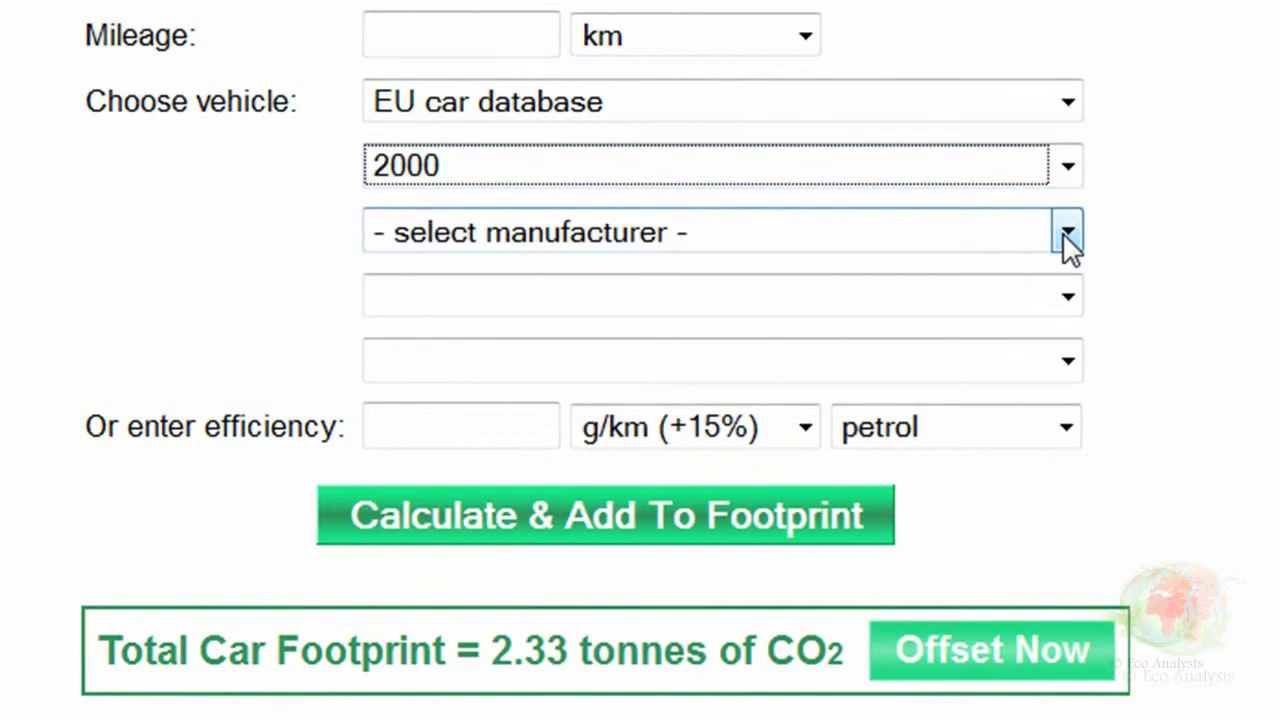
left_click(1068, 235)
left_click_drag(1074, 320, 1089, 491)
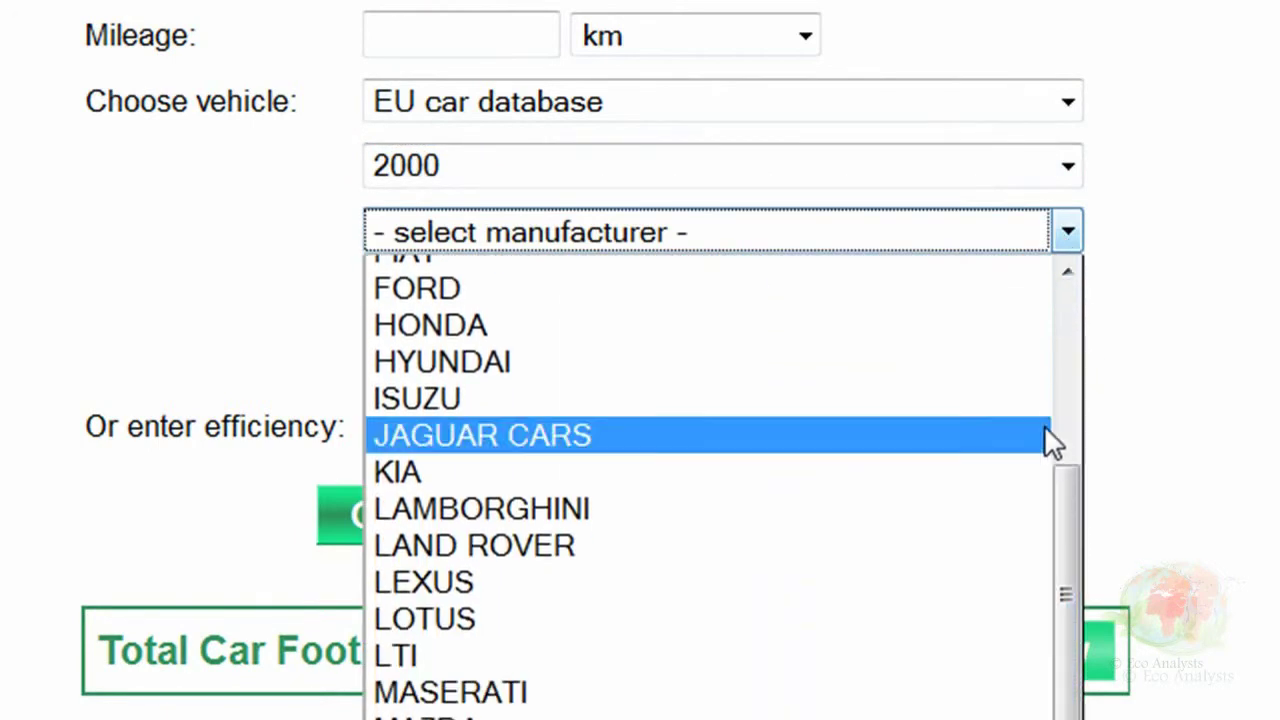
left_click(970, 322)
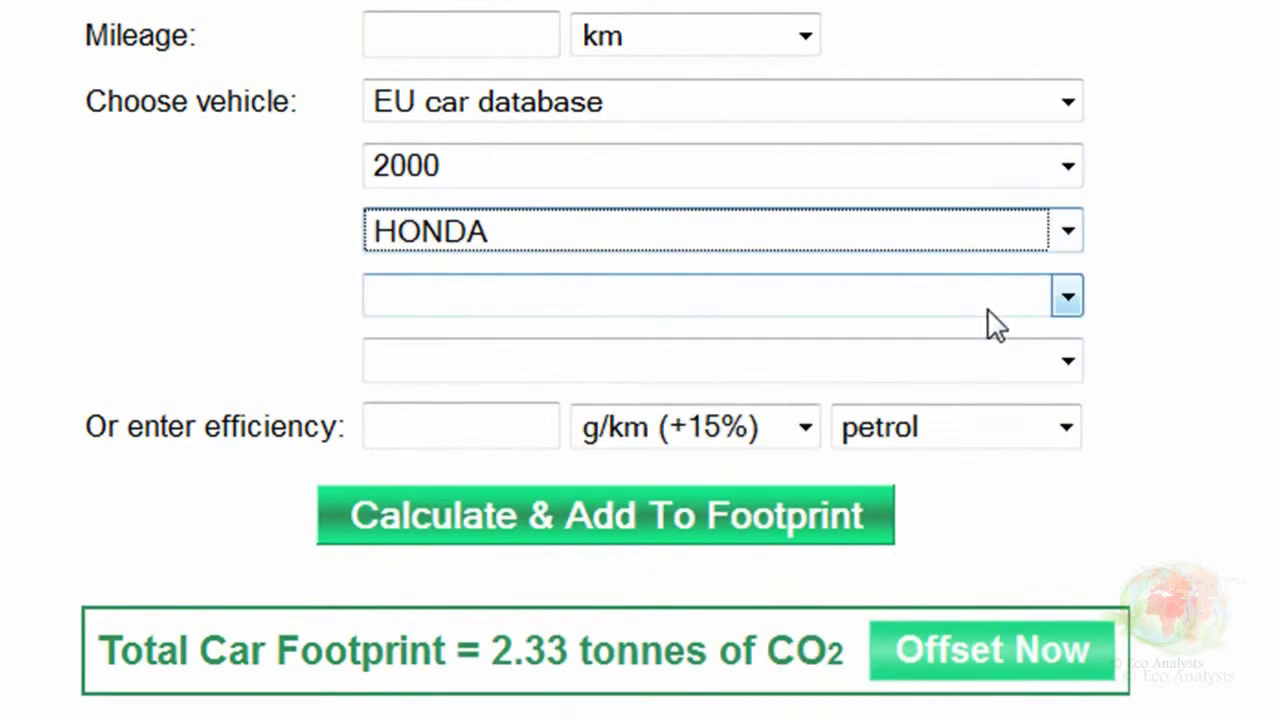
left_click(1066, 302)
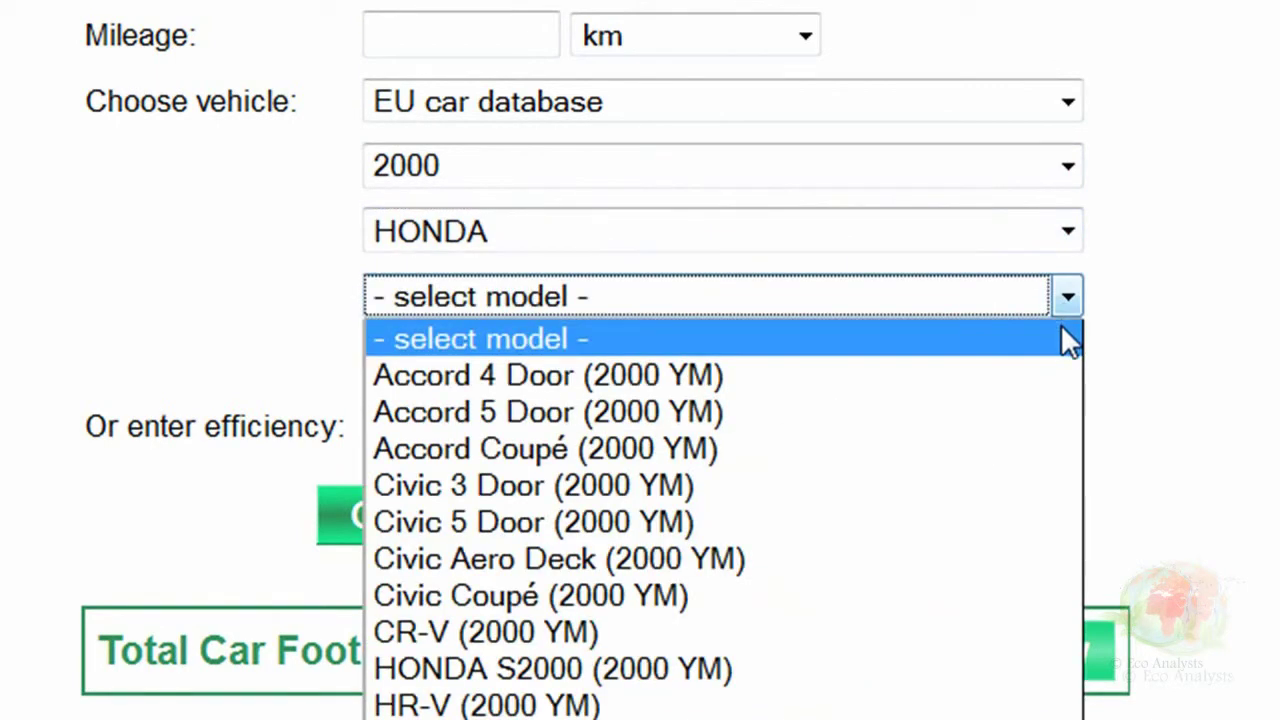
left_click(1006, 488)
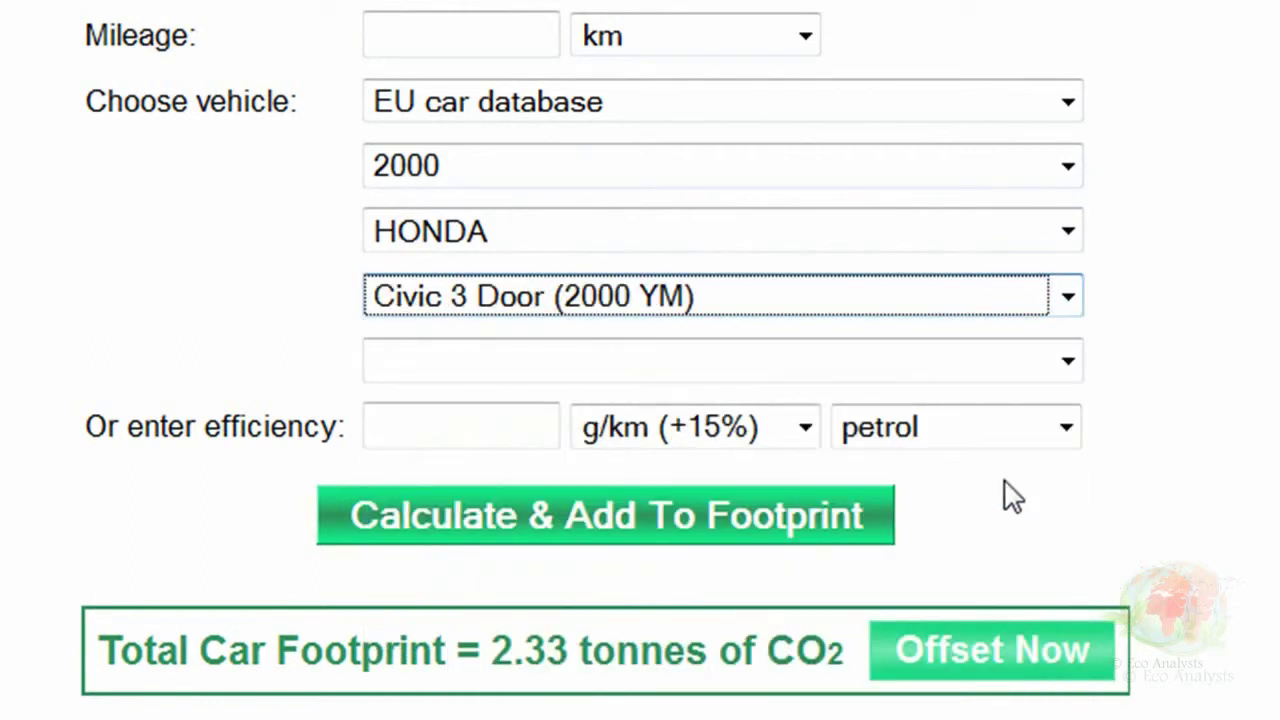
left_click(1065, 365)
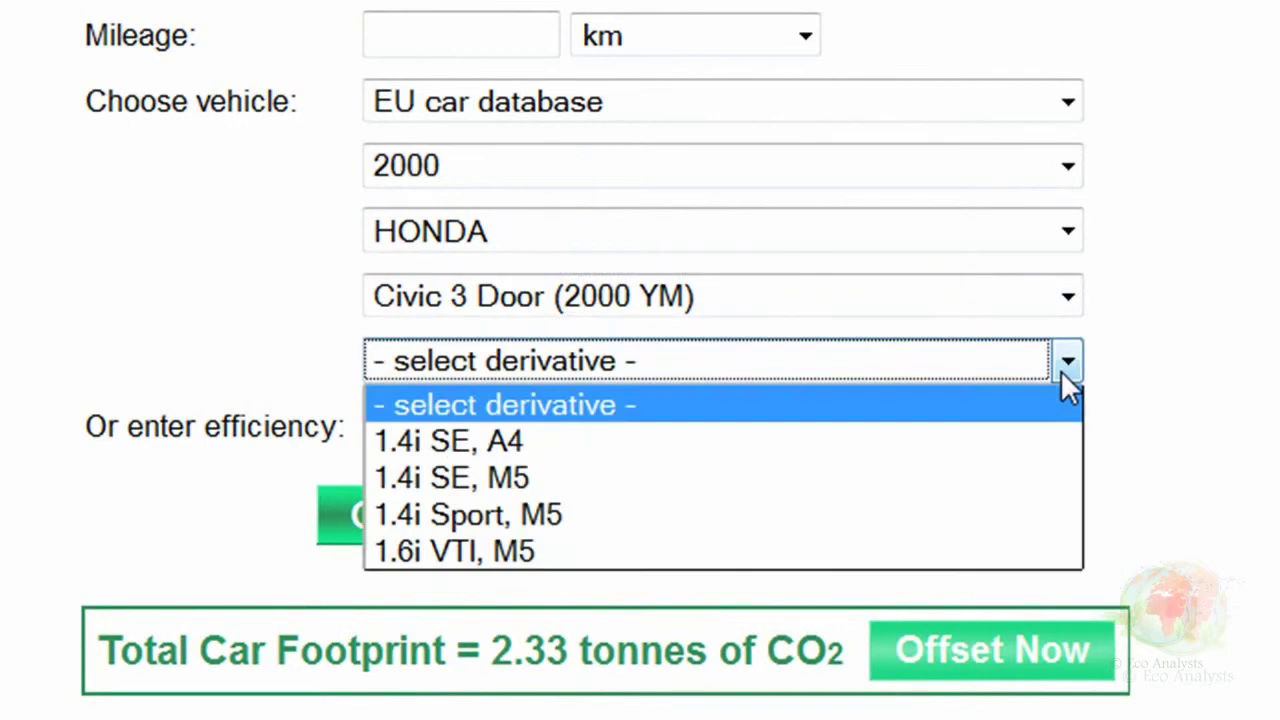
left_click(1045, 455)
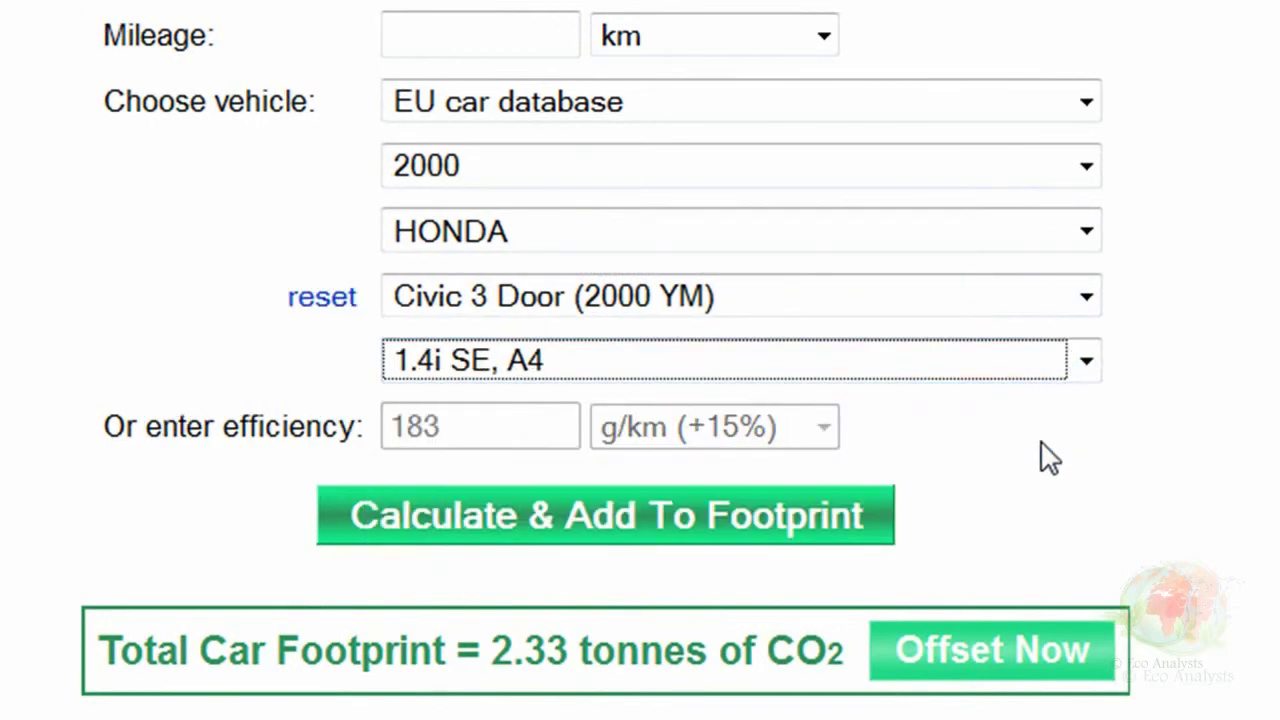
Set the Honda Civic's mileage to 7800 km and add it to the car footprint.
left_click(527, 35)
type("7800")
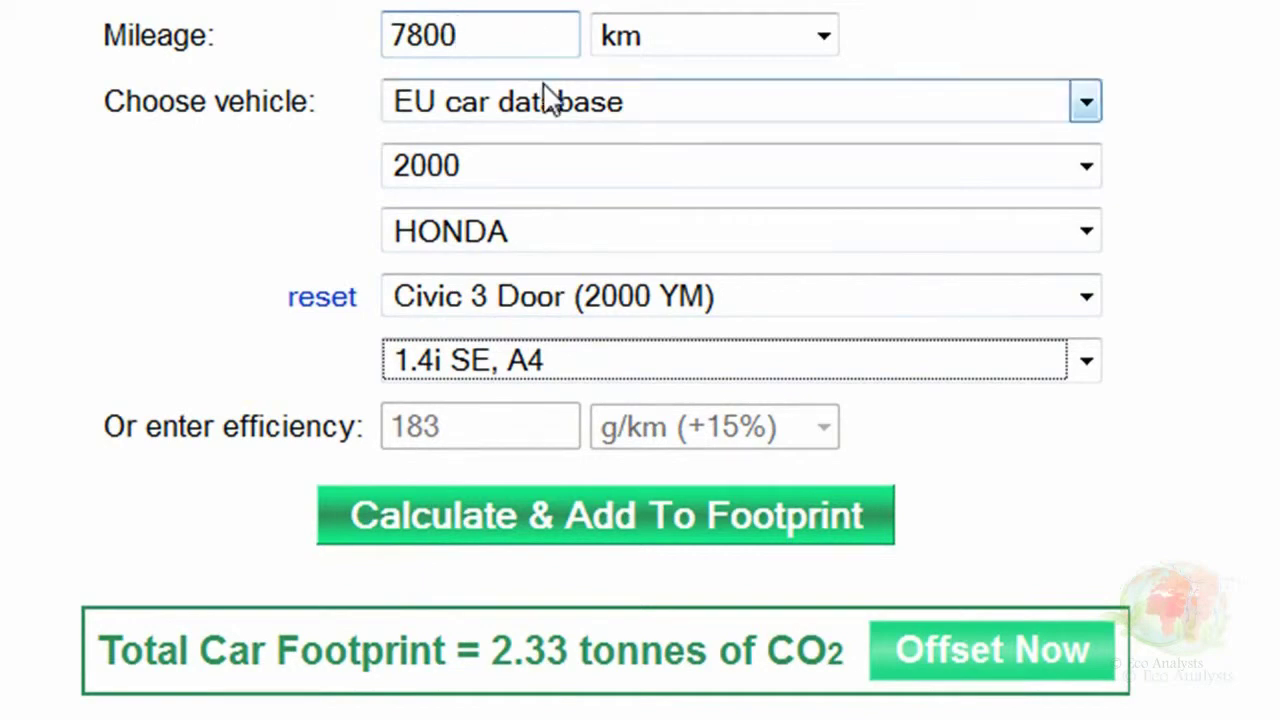
left_click(580, 526)
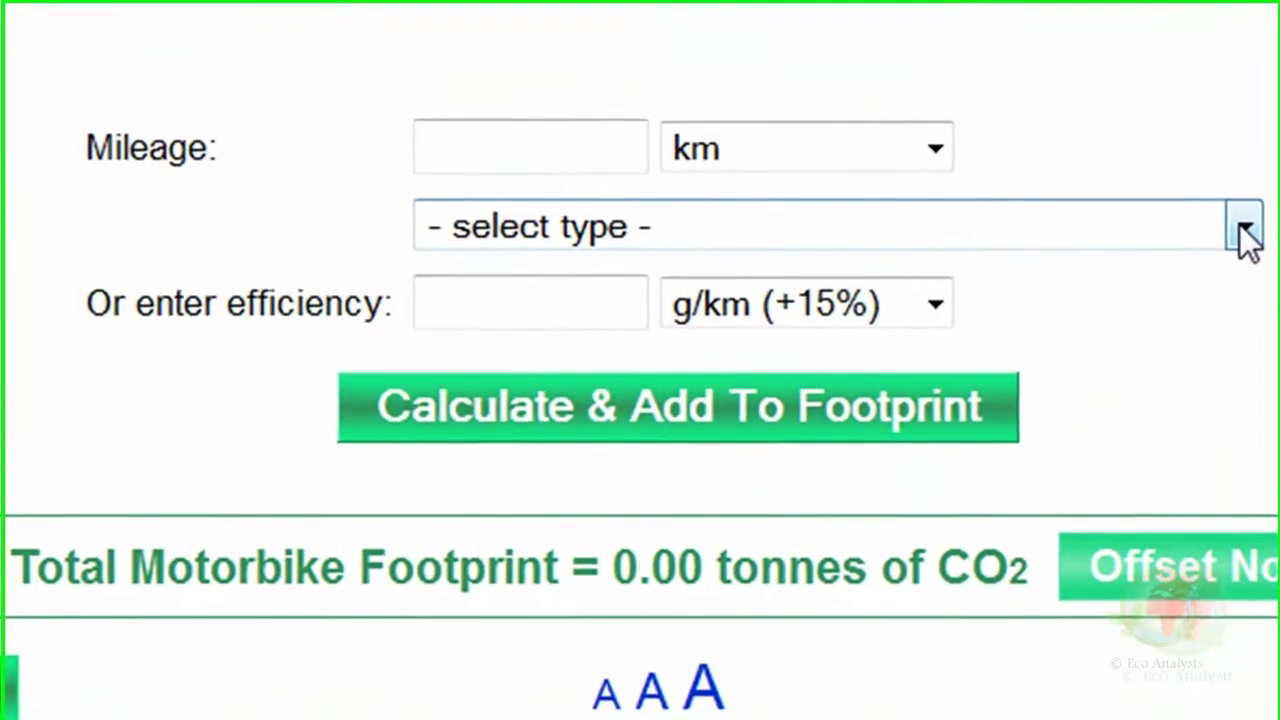
Add a medium motorbike over 125cc and up to 500cc with a mileage of 2100 km to the motorbike footprint.
left_click(1085, 332)
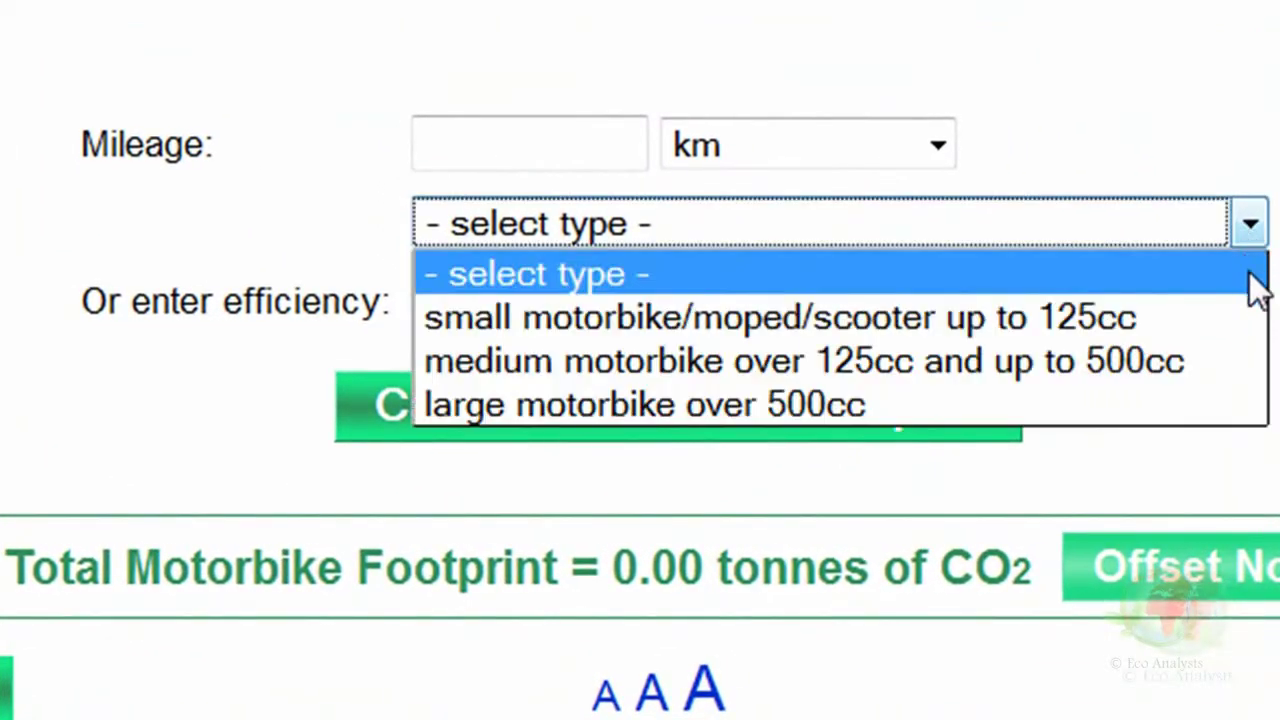
left_click(1251, 362)
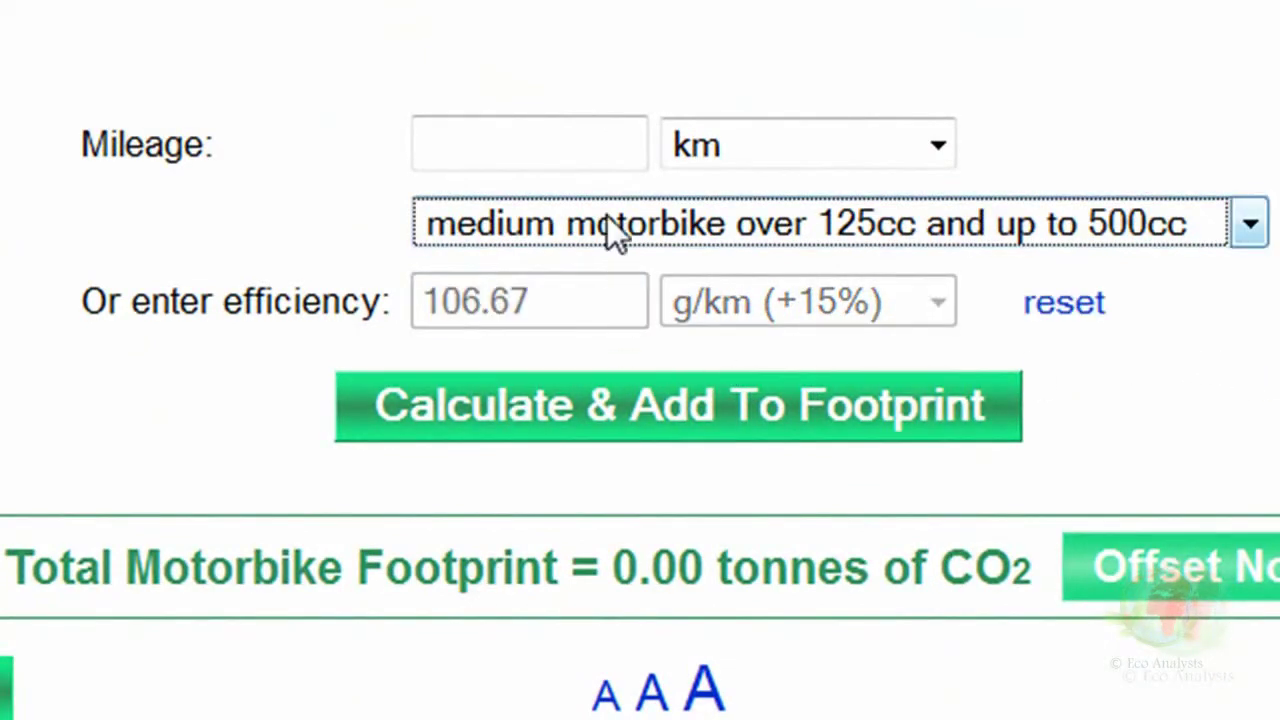
left_click(601, 150)
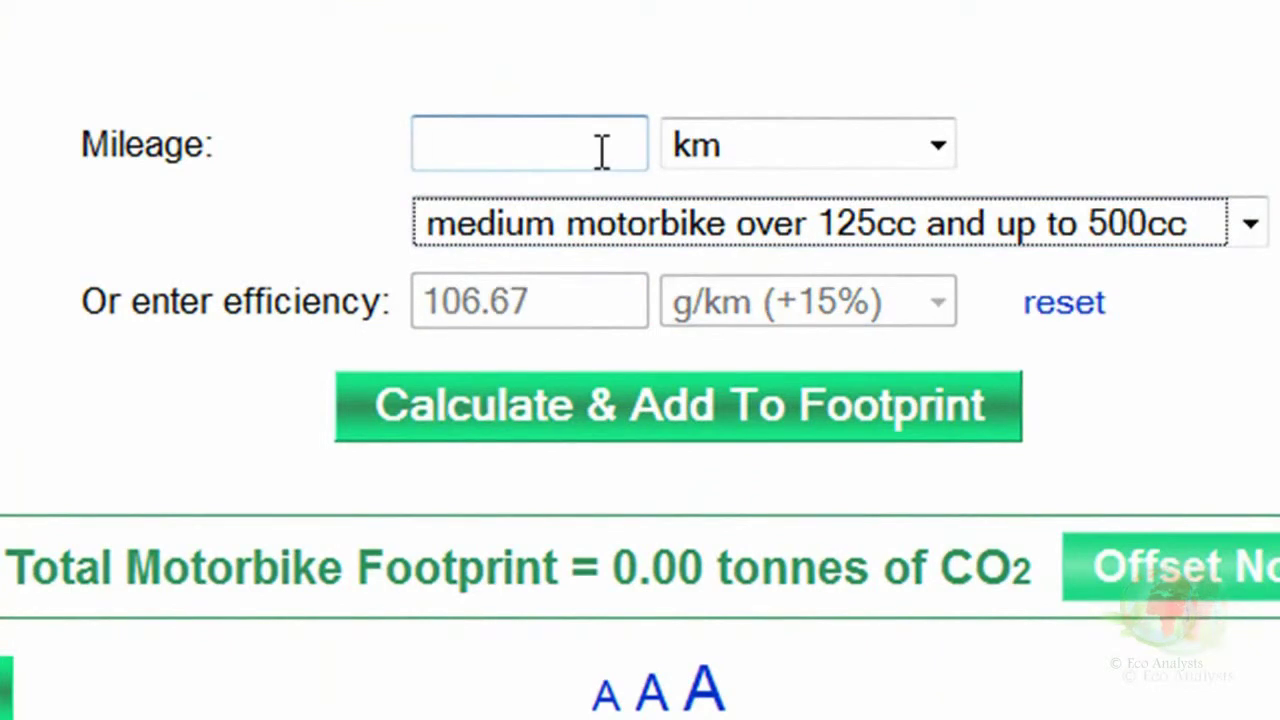
type("2100")
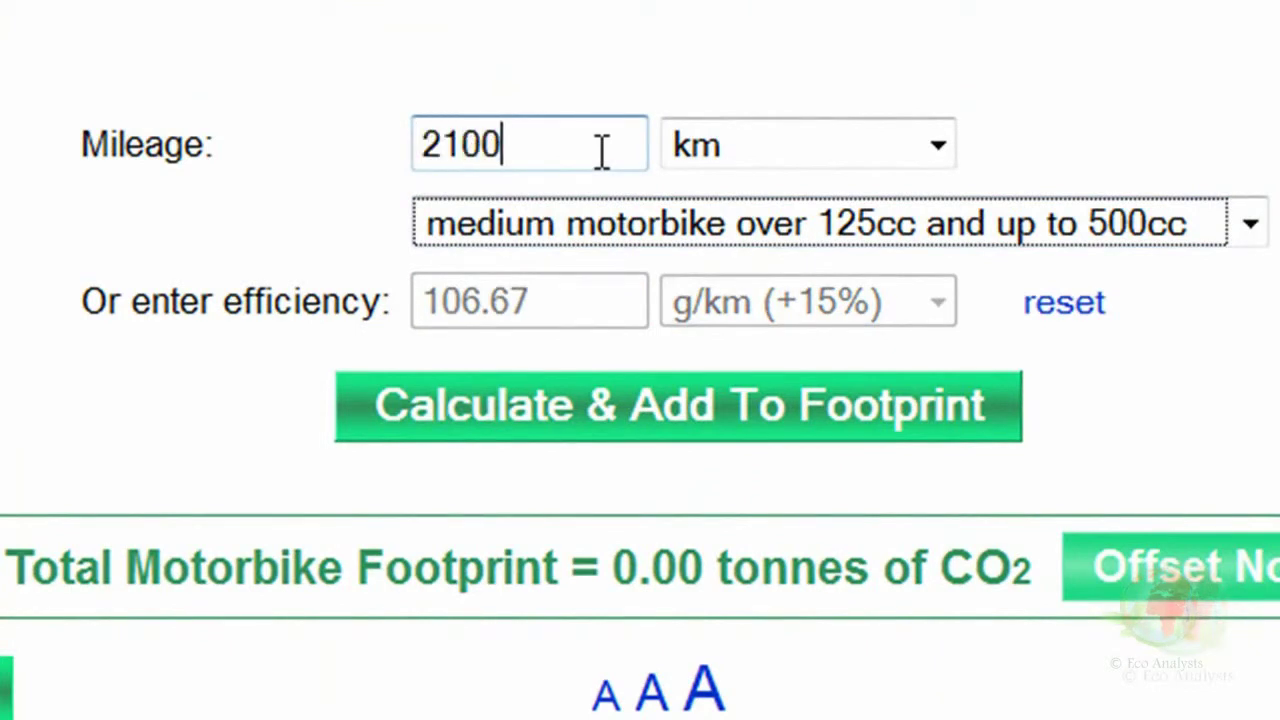
left_click(644, 404)
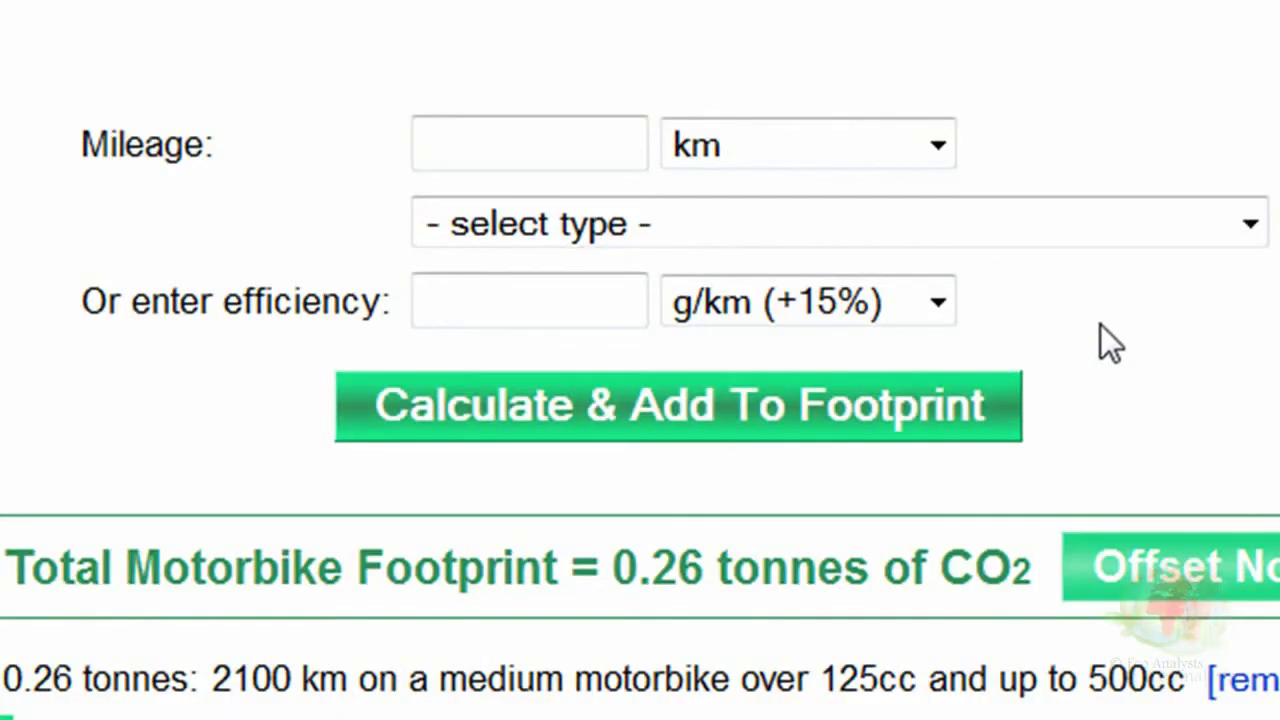
Add a small motorbike/moped/scooter up to 125cc with a mileage of 1380 km to the motorbike footprint.
left_click(1250, 236)
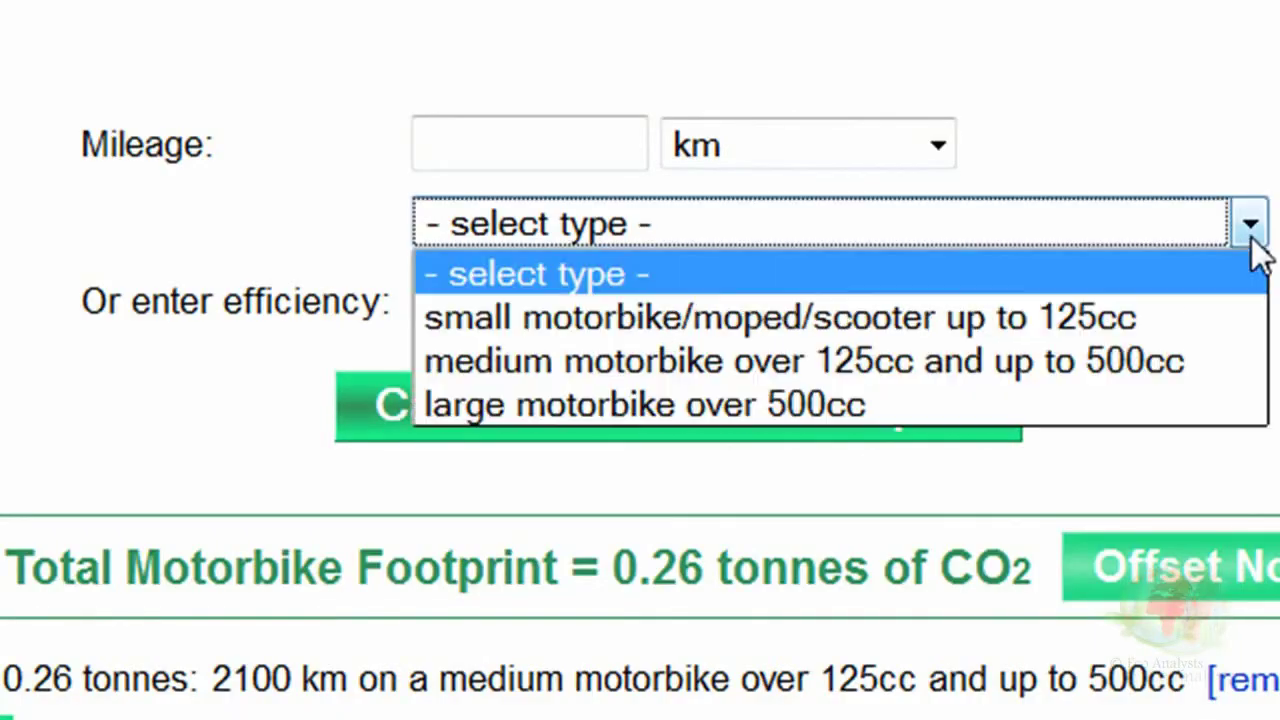
left_click(1220, 318)
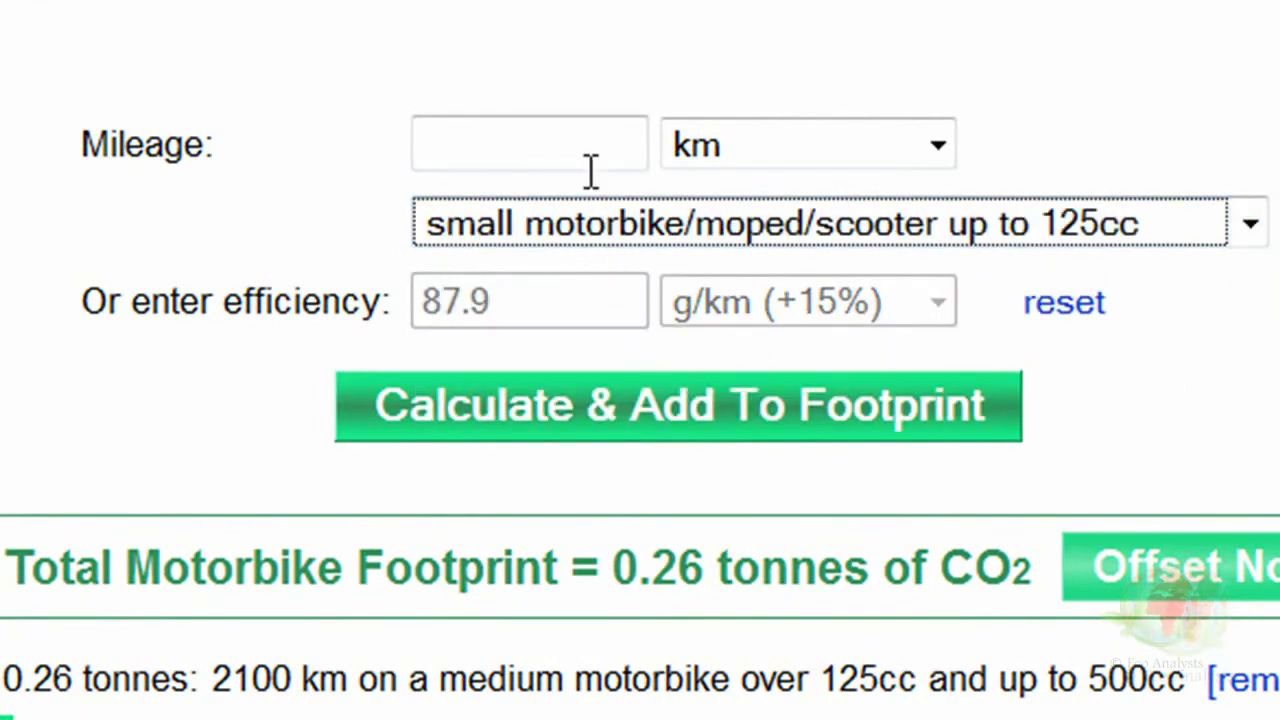
left_click(589, 137)
type("13")
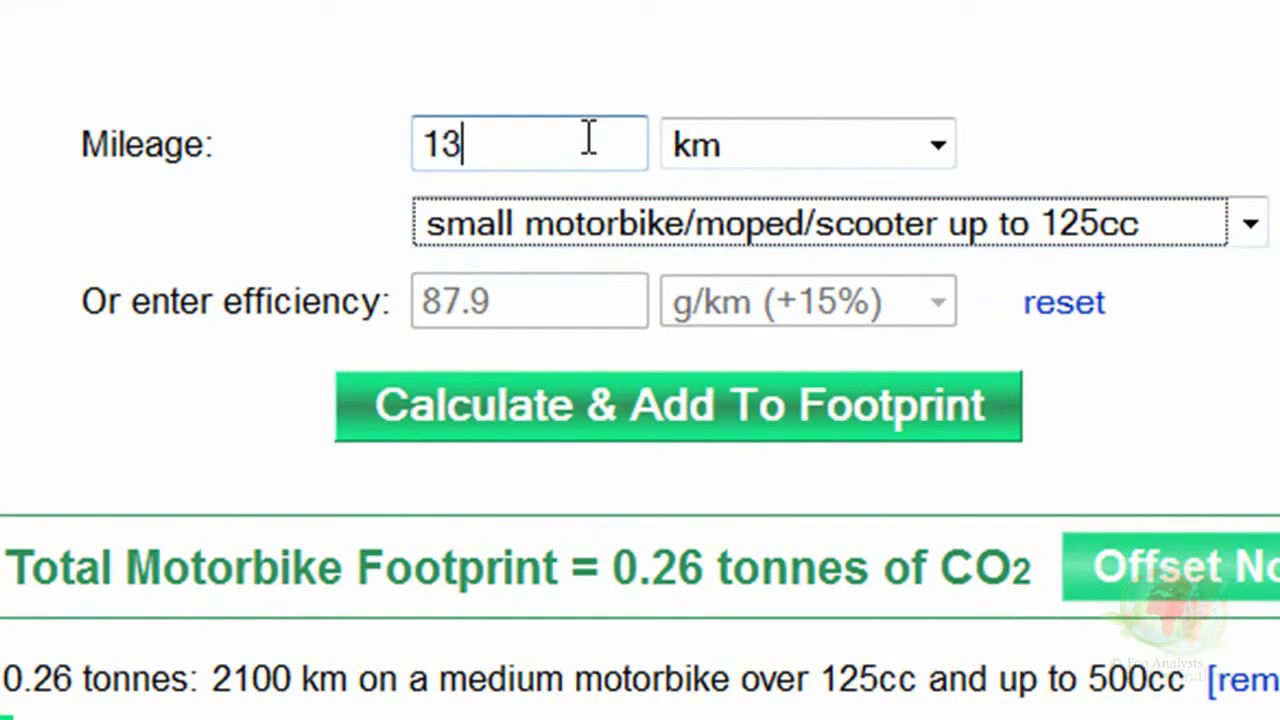
type("80")
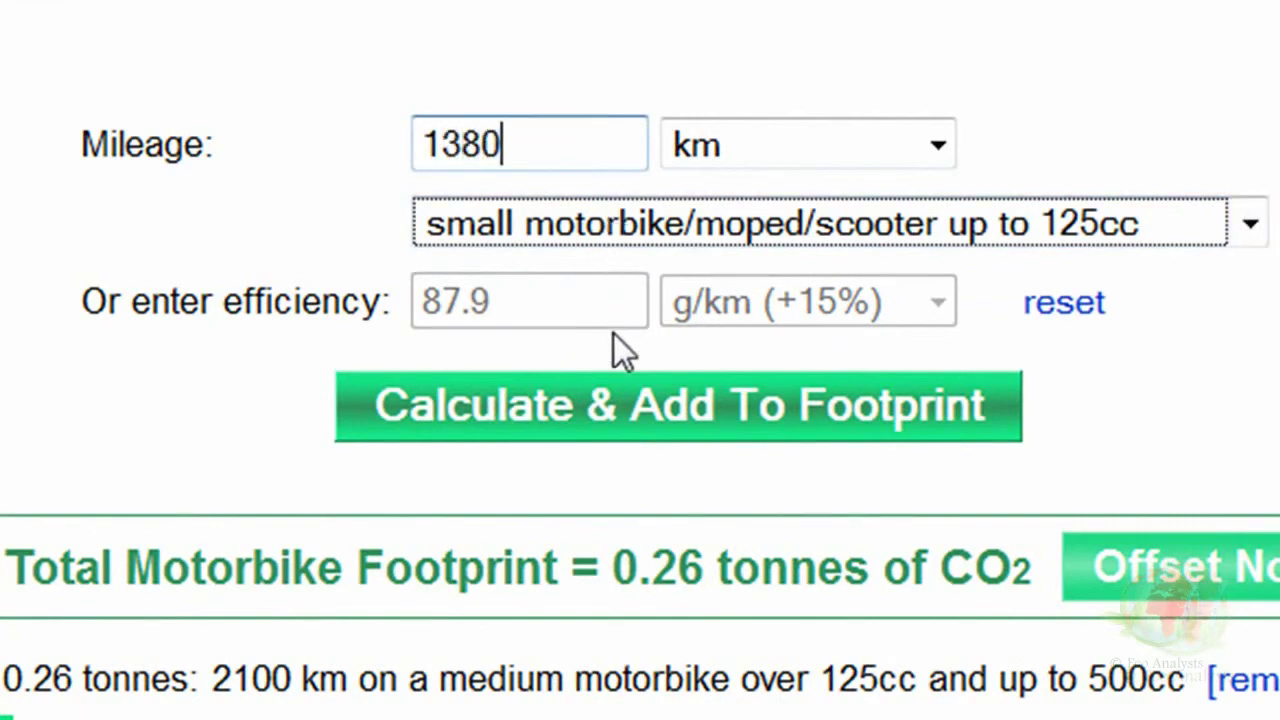
left_click(618, 397)
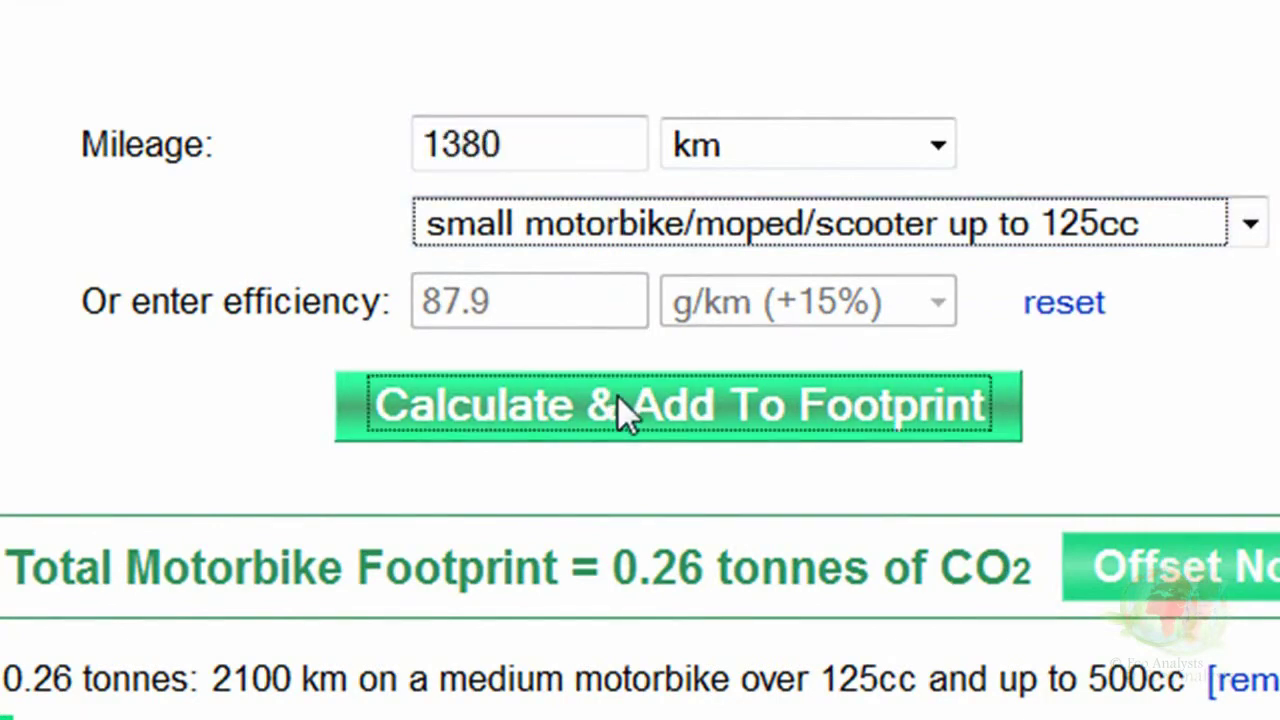
In the secondary footprint section, set food preferences to "I eat mainly white meat" and organic produce to "Some of the food I buy or grow is organic".
scroll(637, 408, "down", 3)
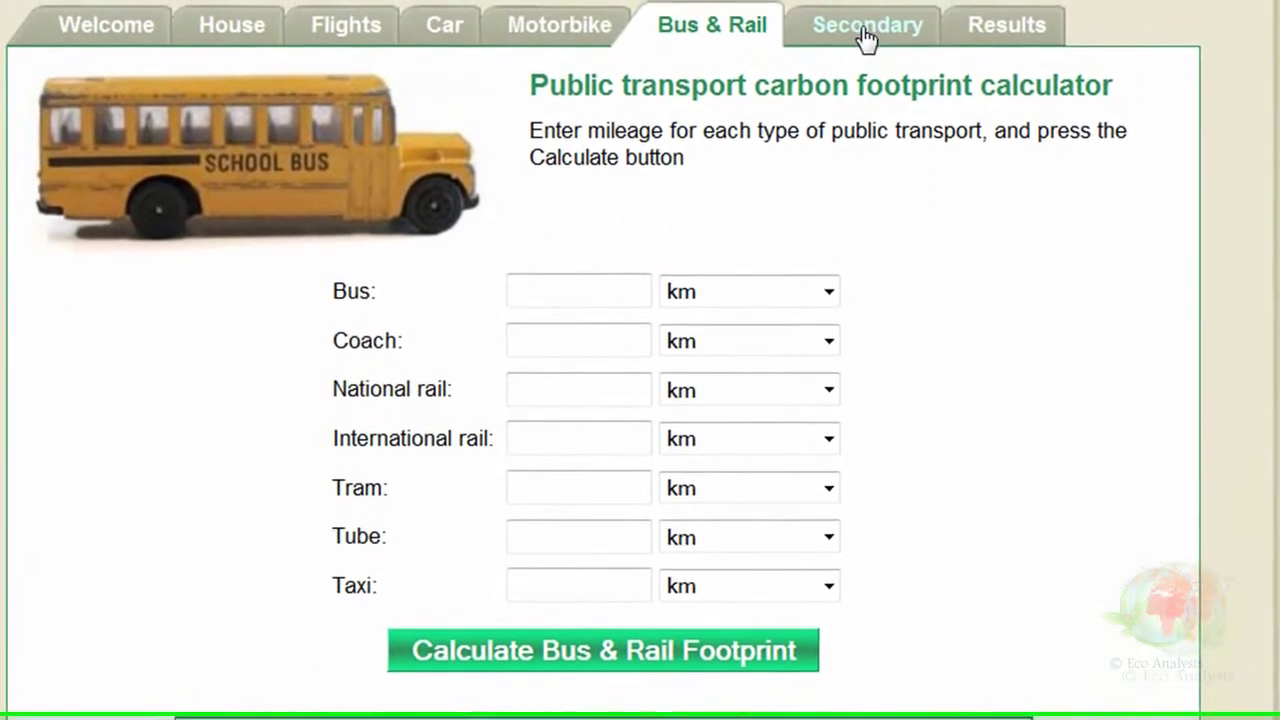
left_click(865, 40)
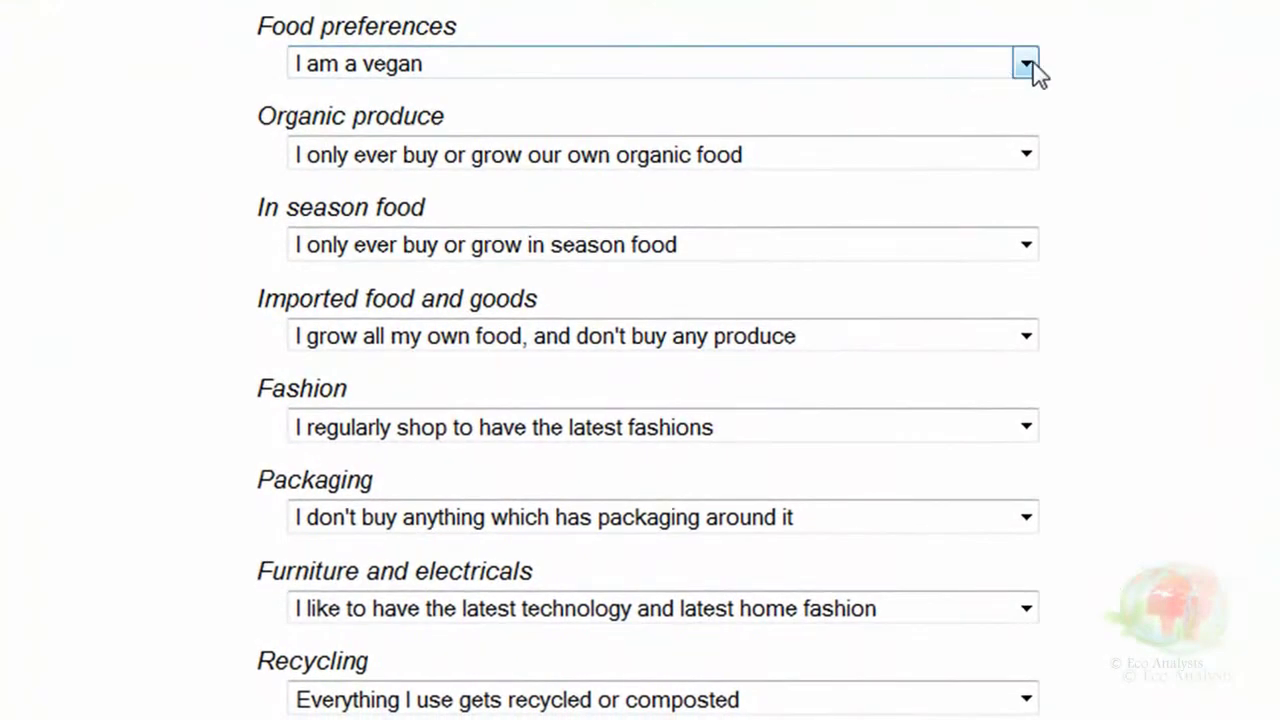
left_click(1027, 64)
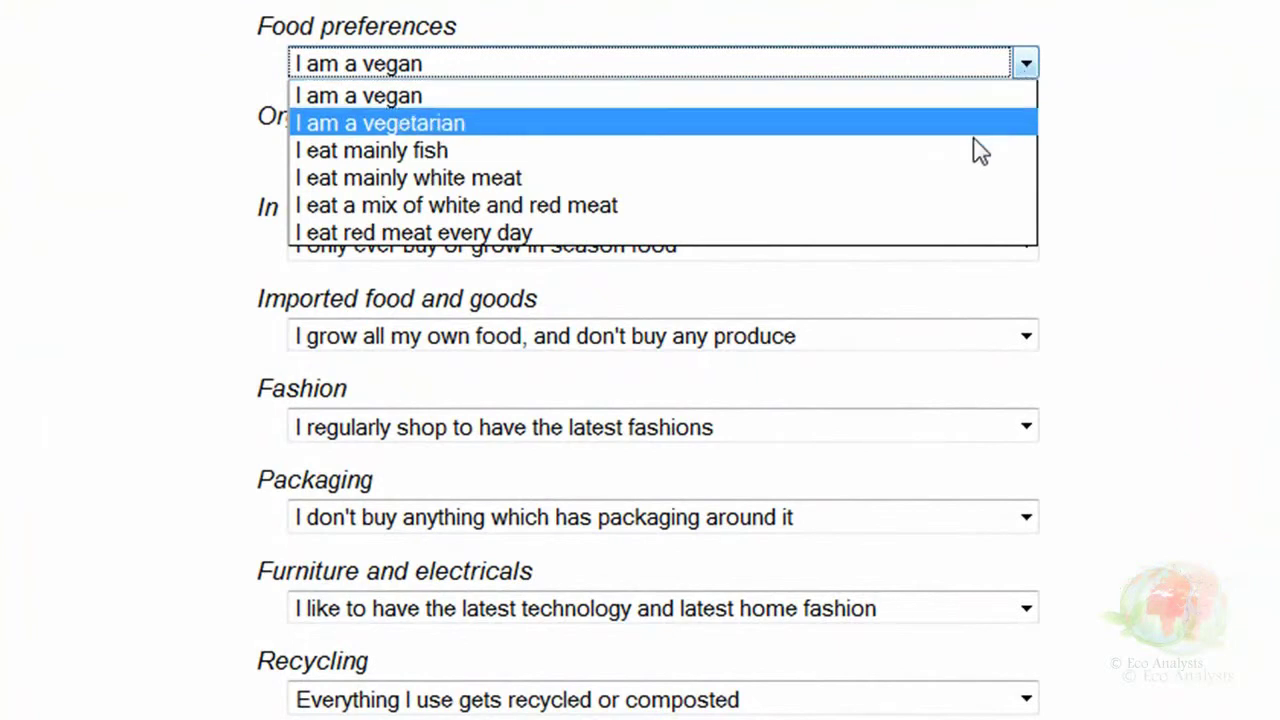
left_click(958, 178)
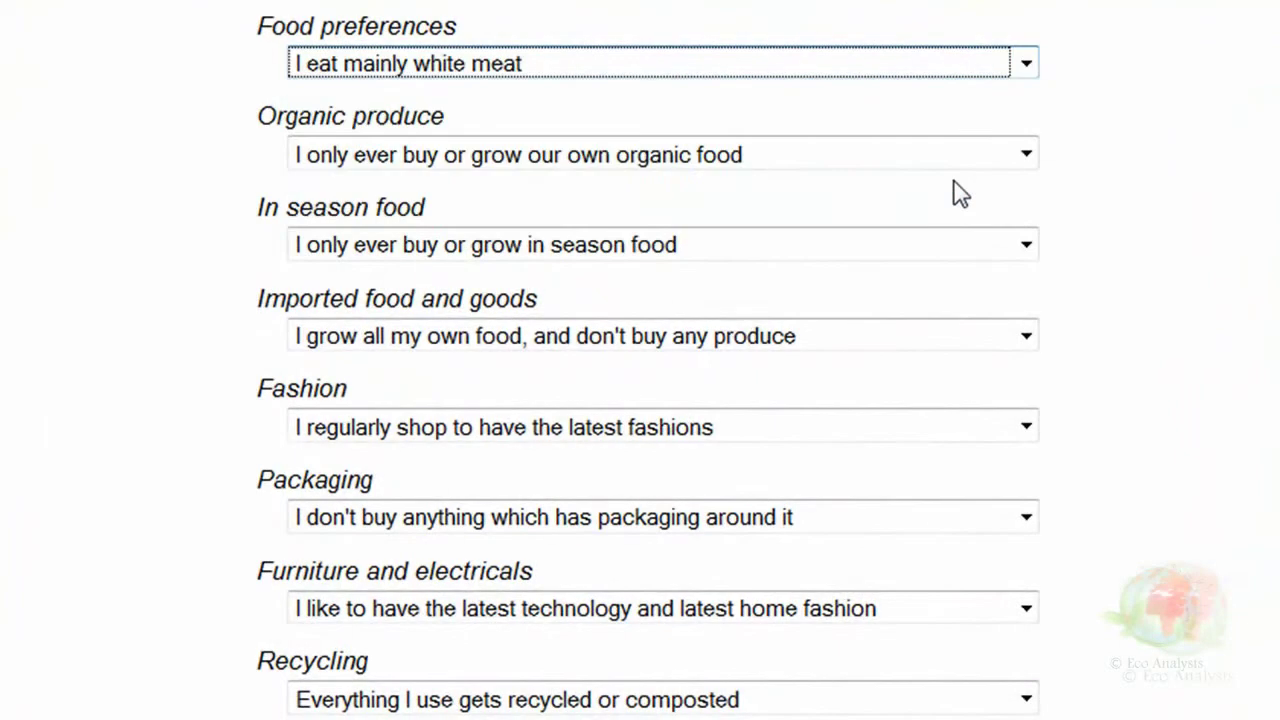
left_click(1024, 162)
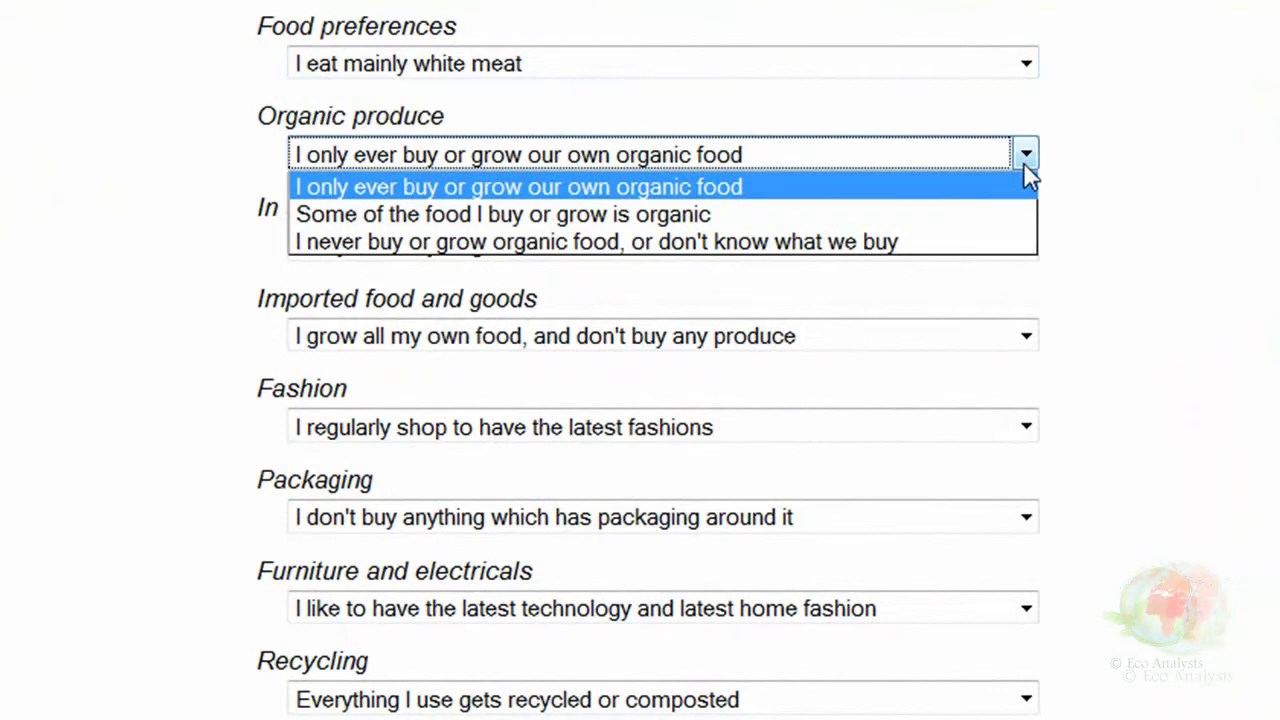
left_click(999, 212)
Choose "I only ever buy or grow in season food" for in season food and "I mostly buy local produce" for imported food and goods.
left_click(1024, 247)
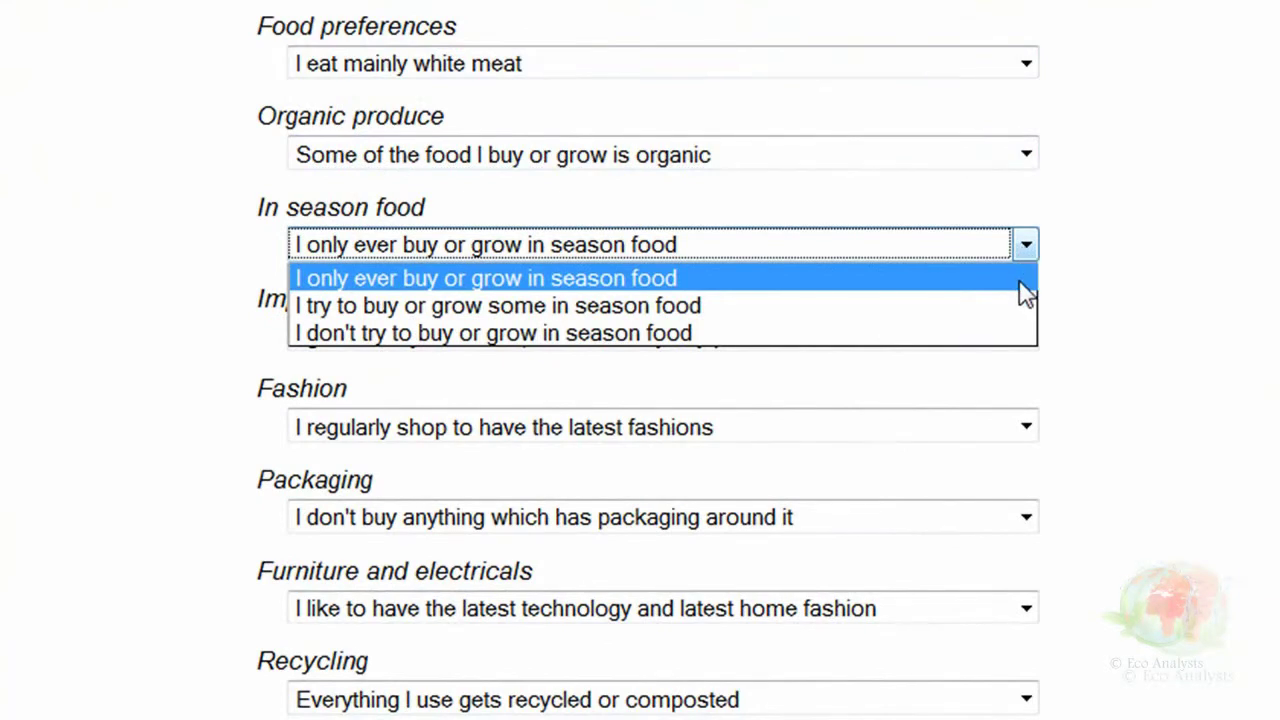
left_click(1022, 284)
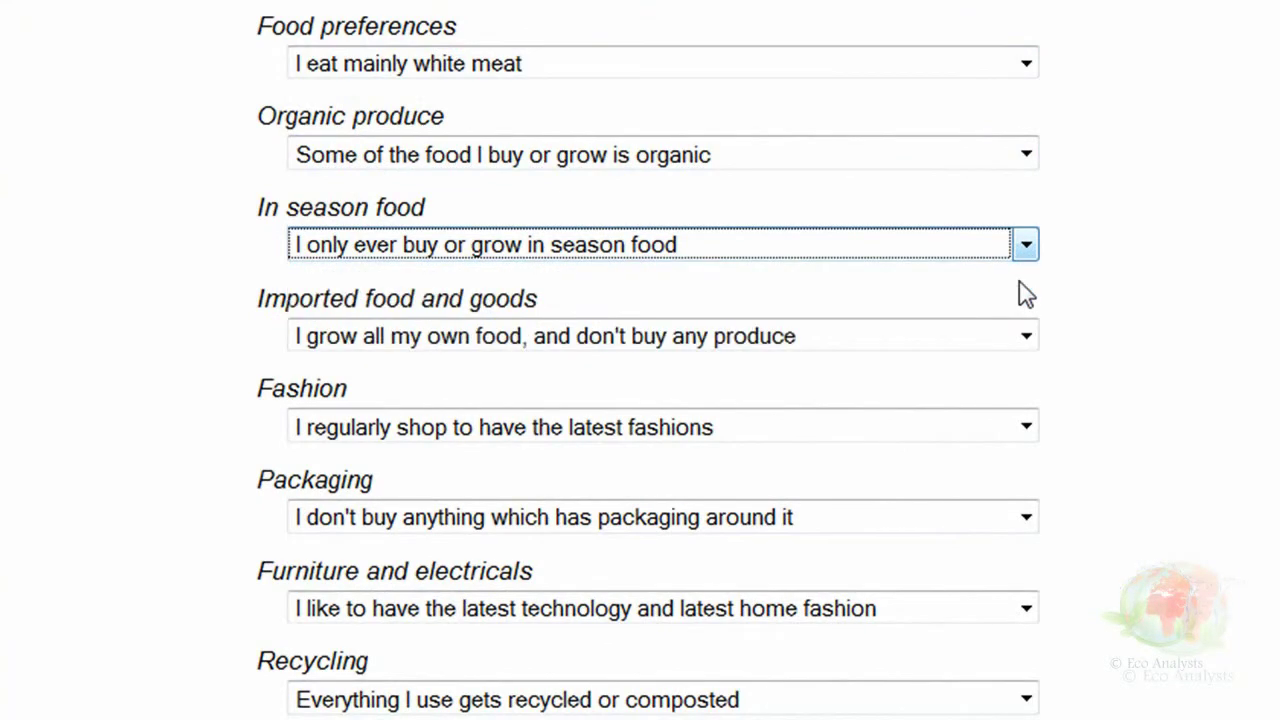
left_click(1025, 337)
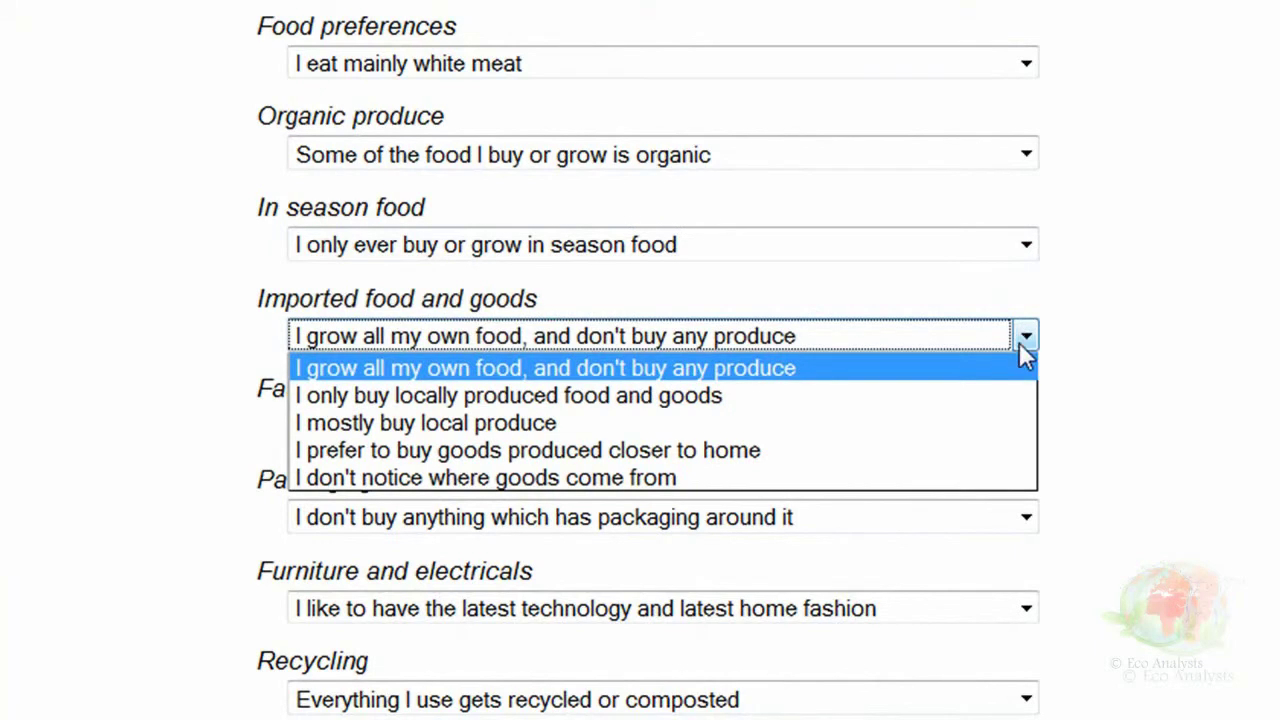
left_click(1022, 428)
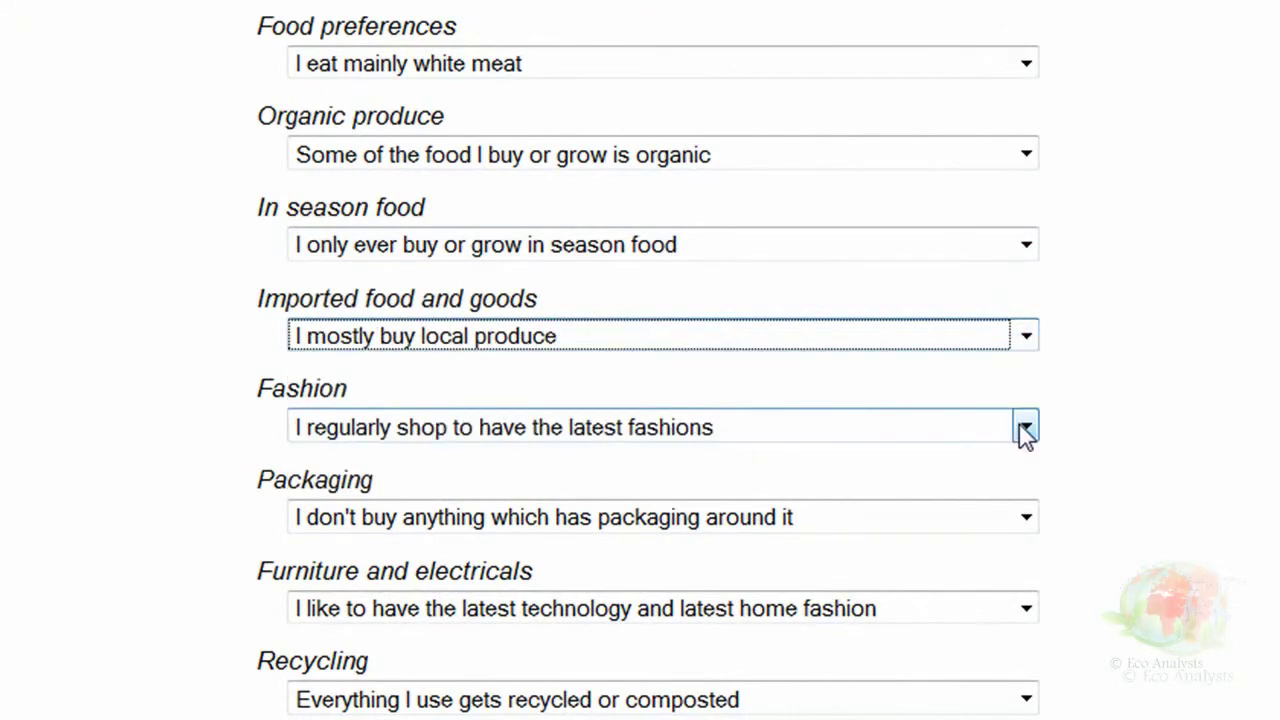
Set fashion to "I buy new clothes when I need them" and packaging to "I only buy things with very little packaging".
left_click(1027, 430)
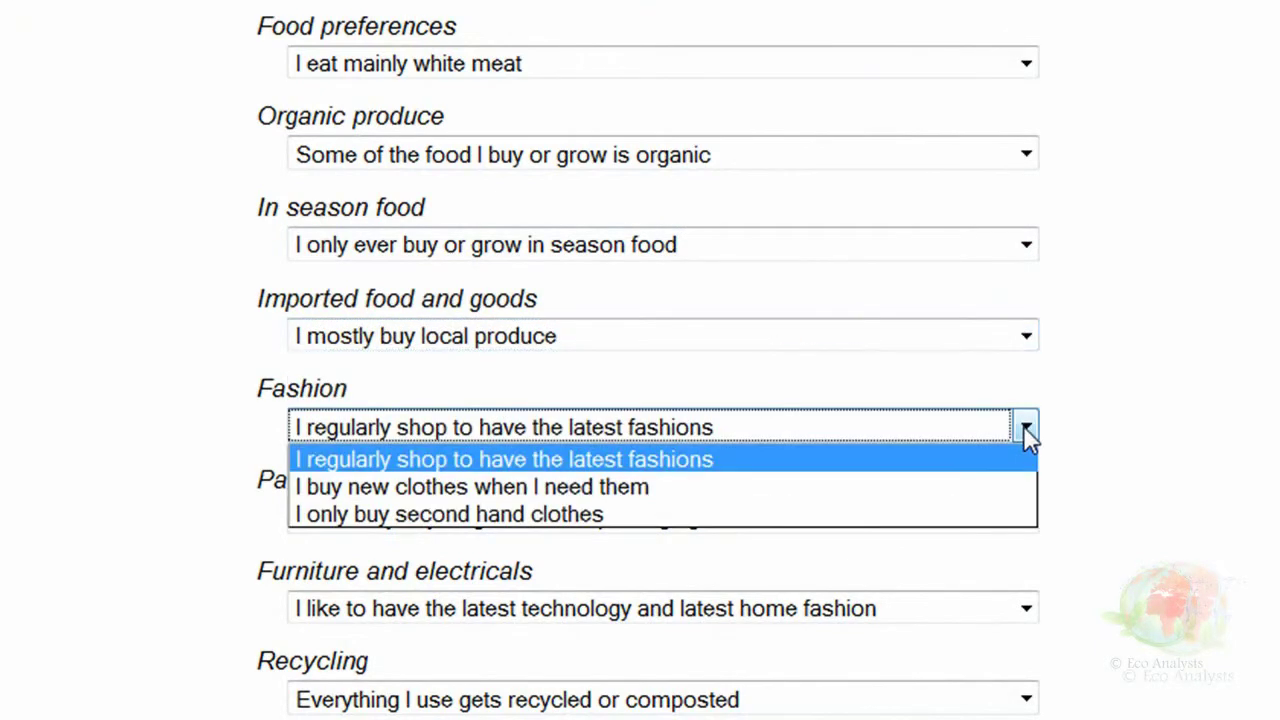
left_click(1008, 488)
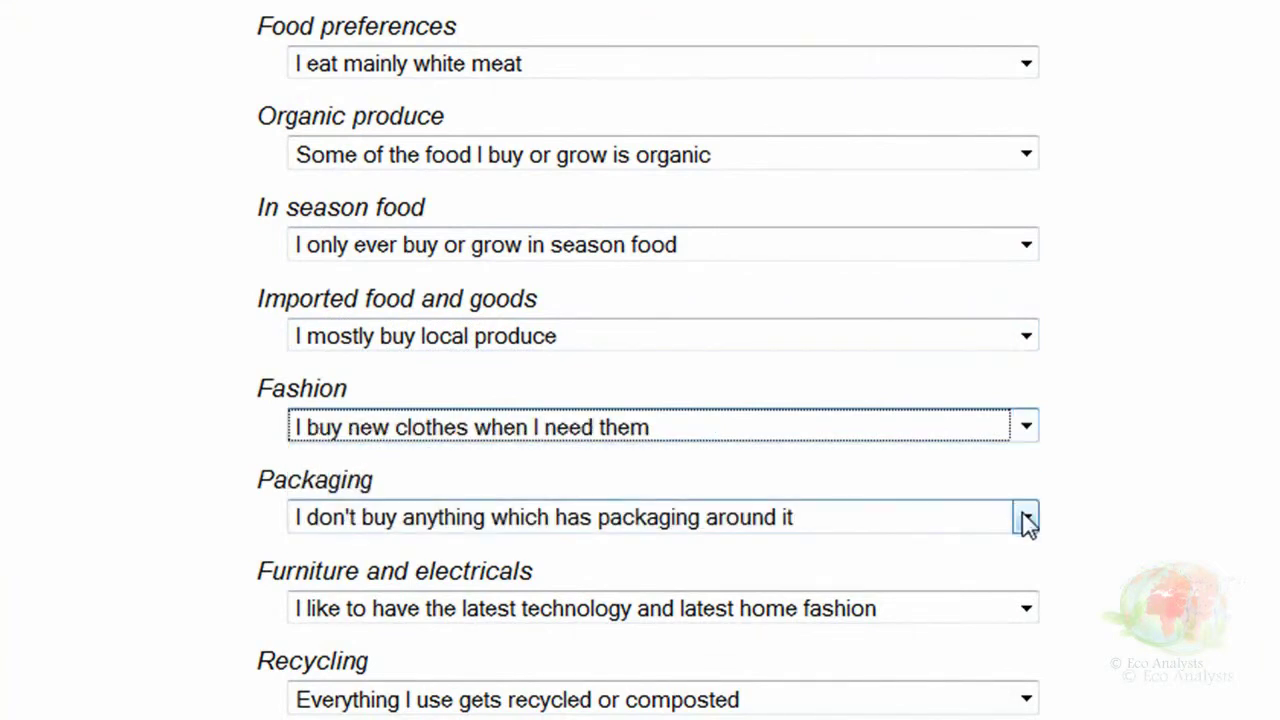
left_click(1025, 518)
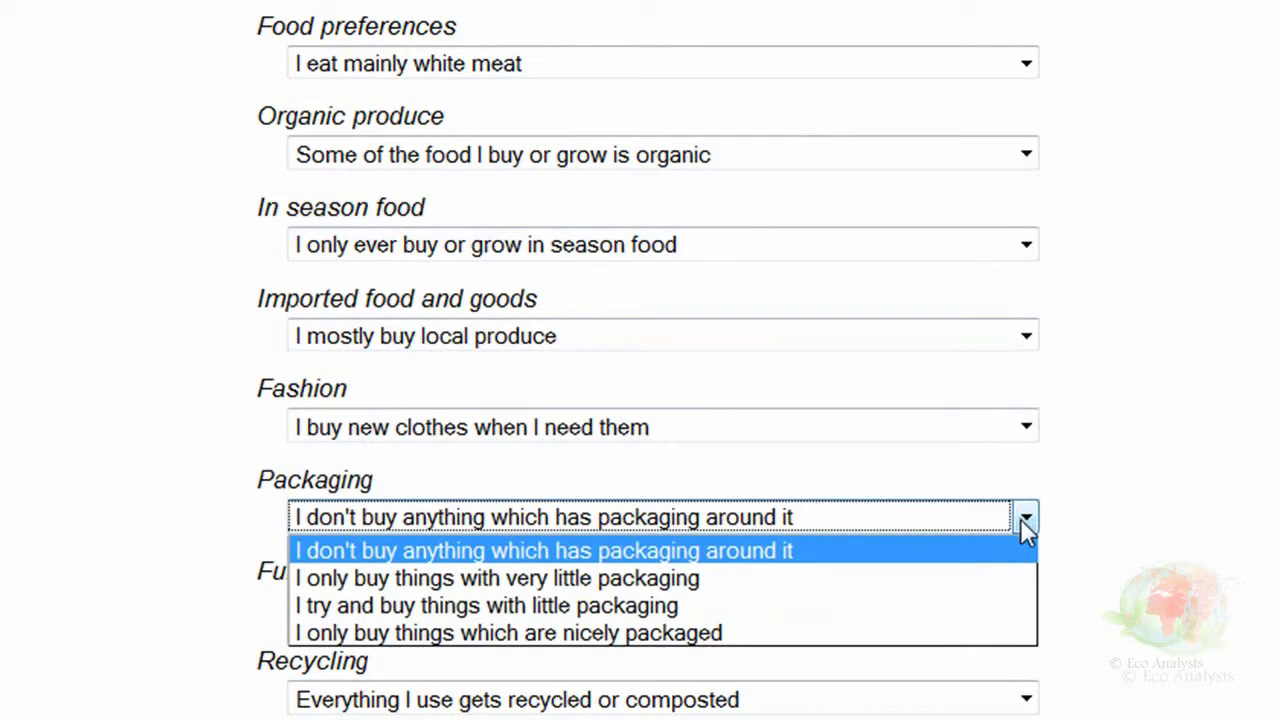
left_click(1018, 580)
Set furniture and electricals to "I only buy essential equipment and use it until it wears out" and recycling to "Everything I use gets recycled or composted".
scroll(1020, 576, "down", 2)
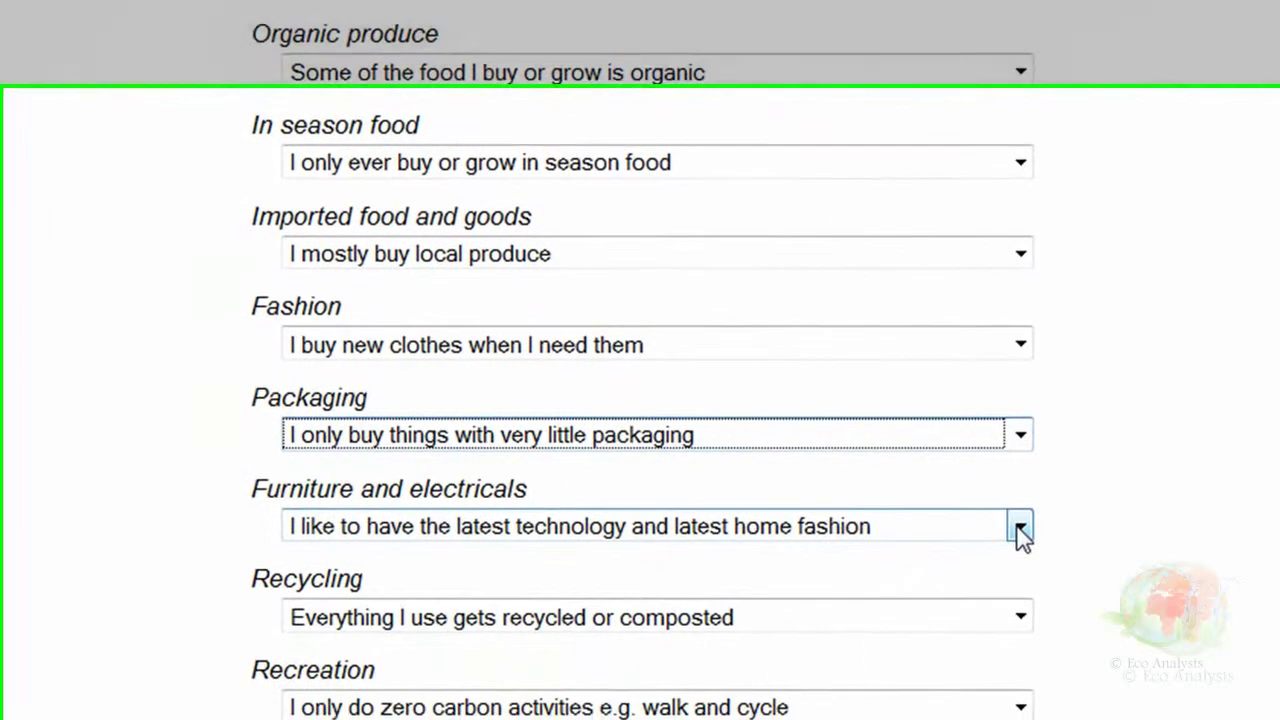
left_click(1024, 572)
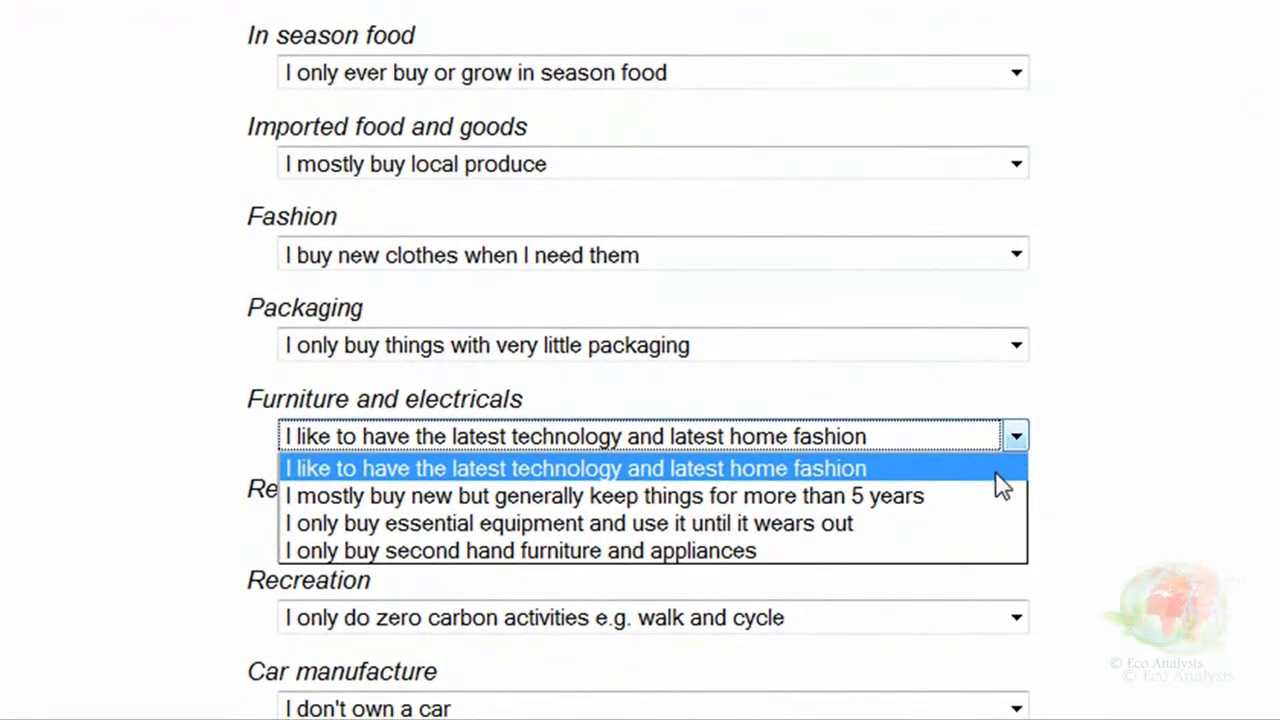
left_click(975, 520)
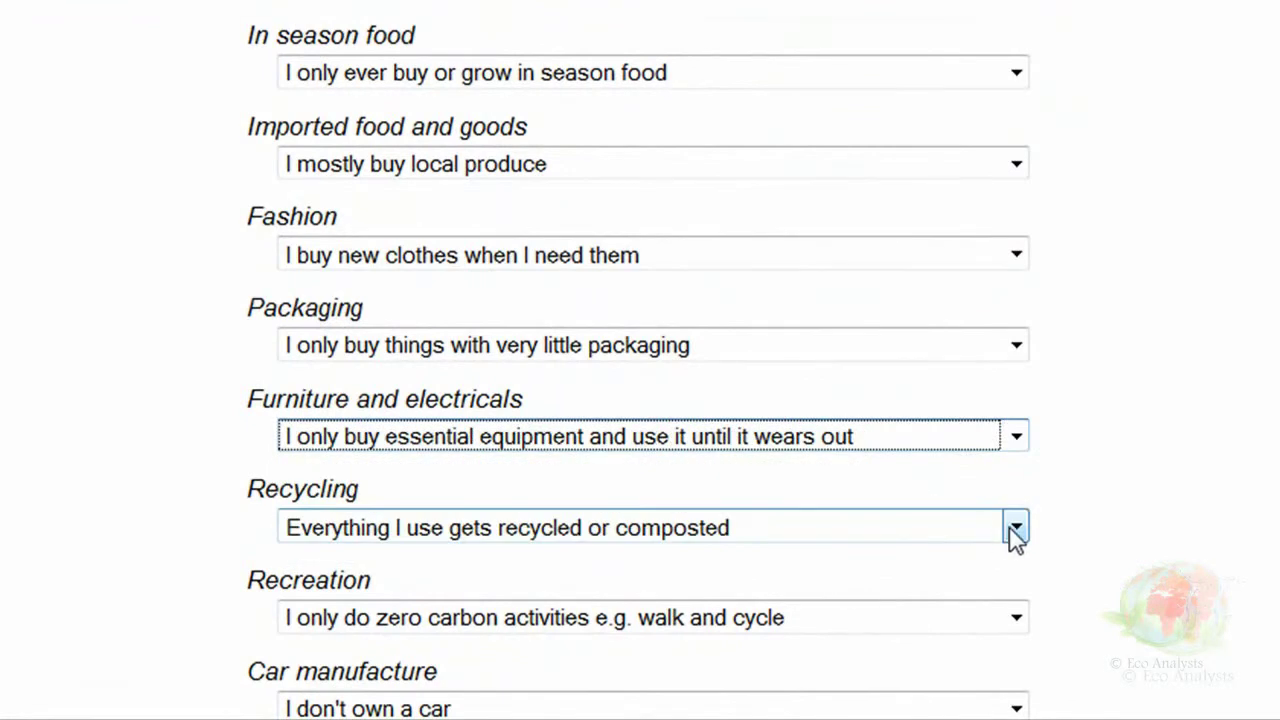
left_click(1013, 530)
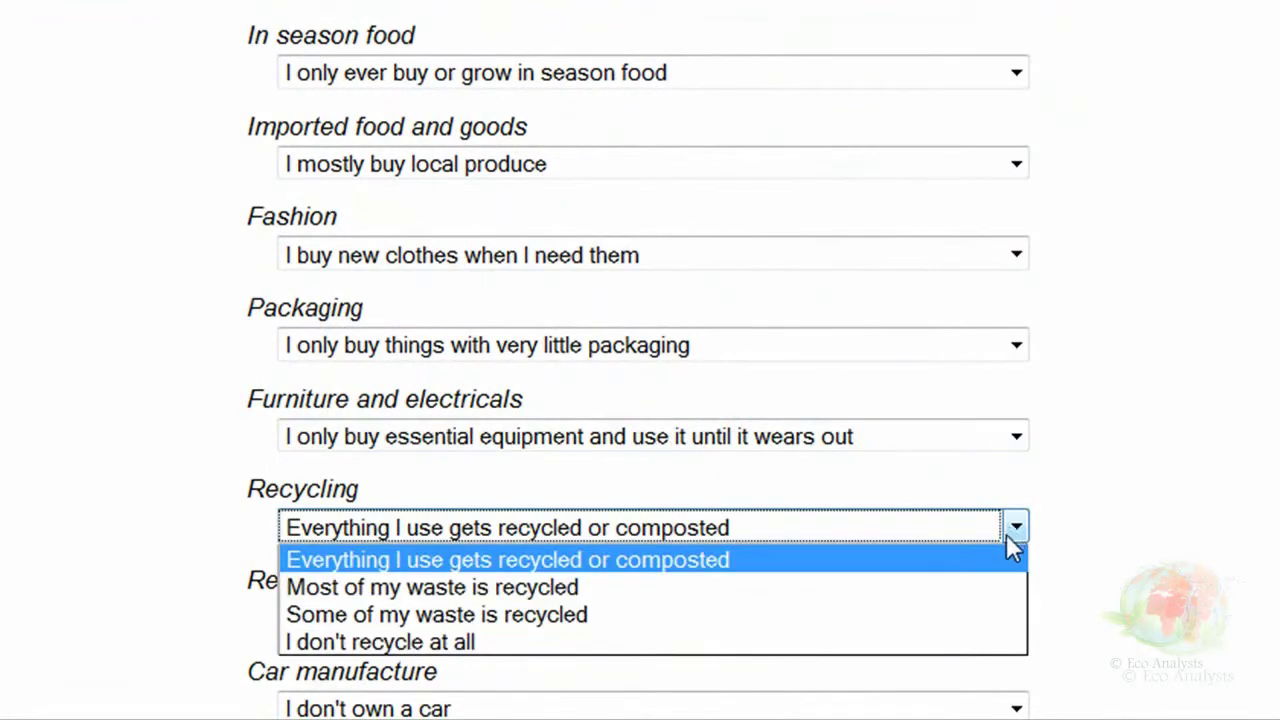
left_click(1005, 563)
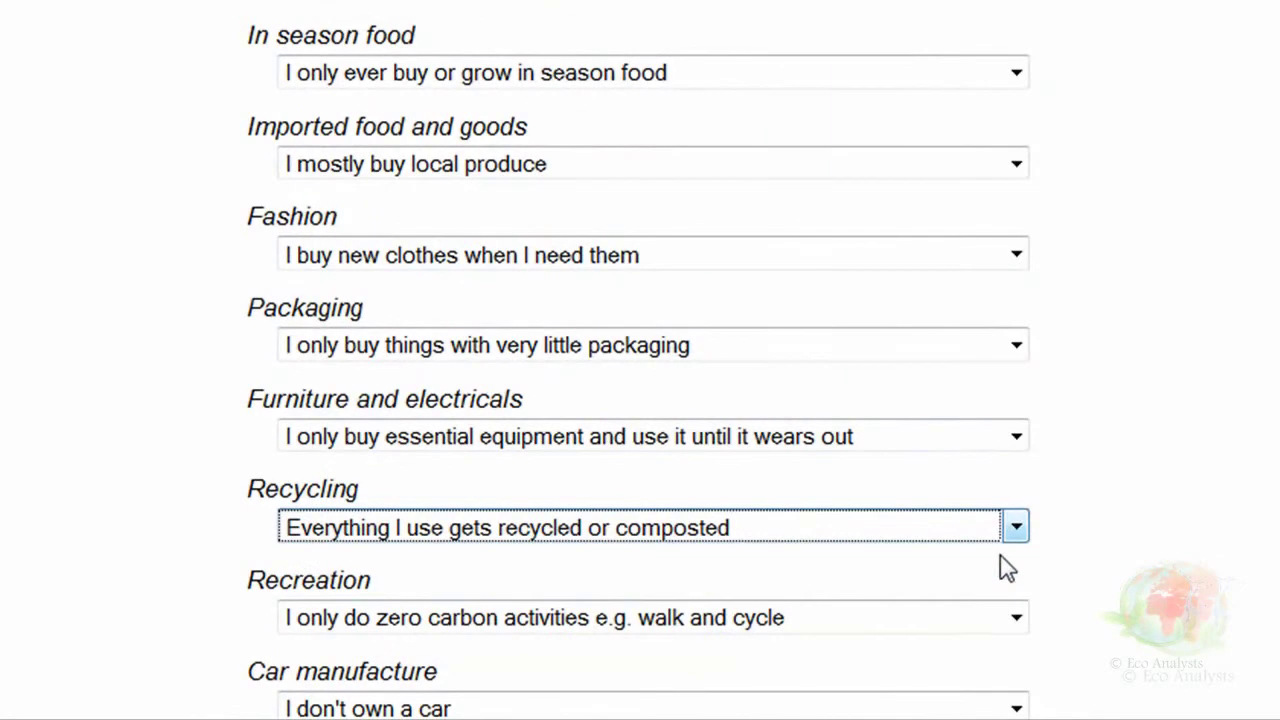
Set recreation to "I occasionally go out to places like the movies, bars or restaurants" and car manufacture to "I own two cars".
left_click(1015, 618)
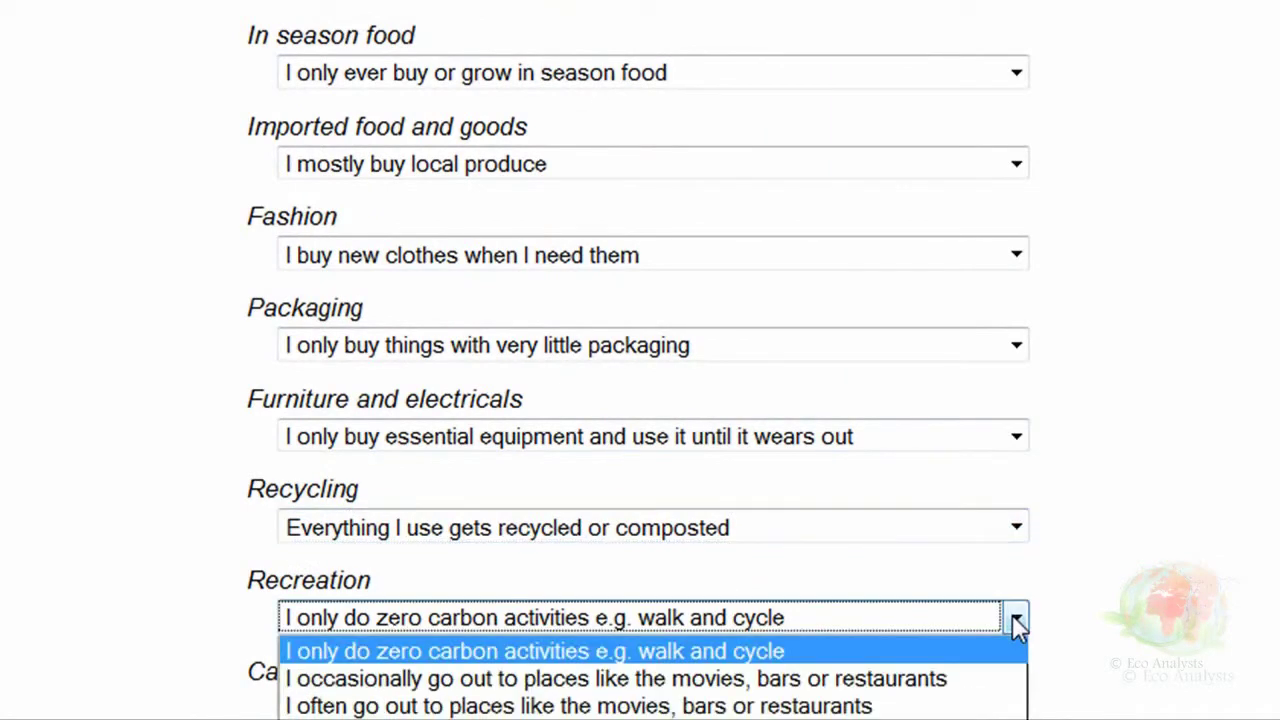
left_click(1003, 679)
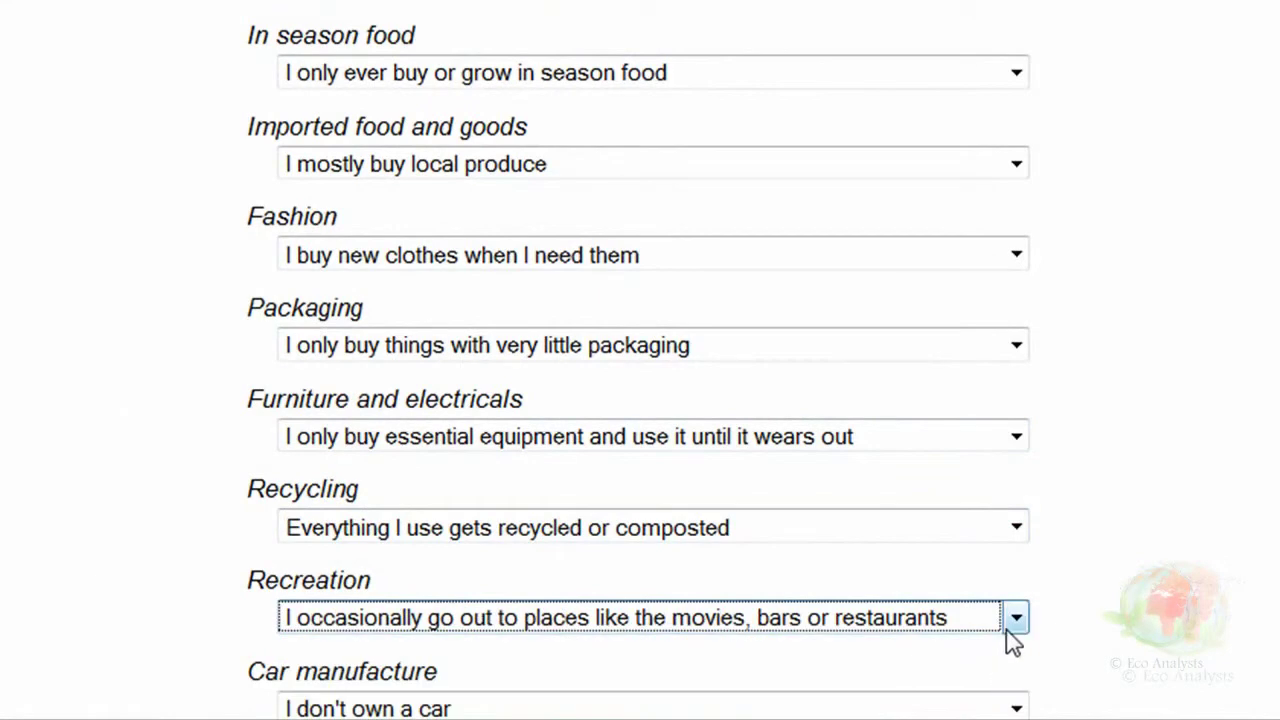
scroll(1080, 552, "down", 3)
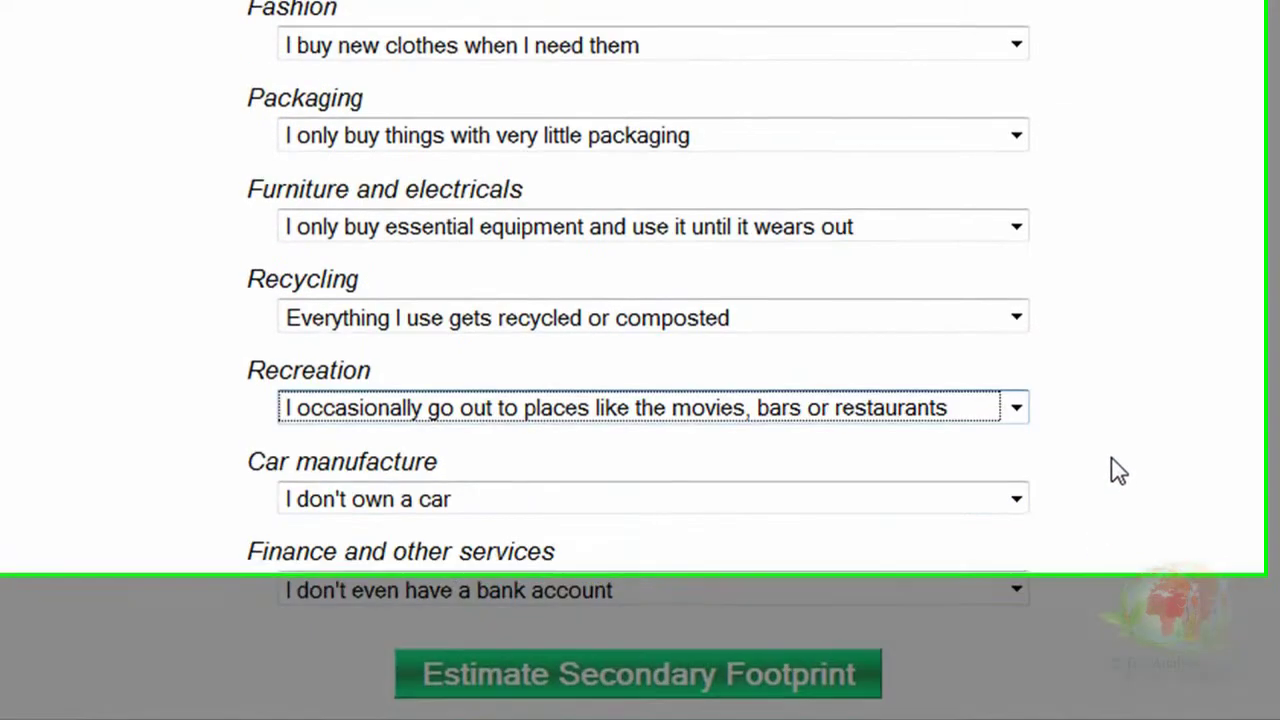
scroll(1114, 471, "down", 3)
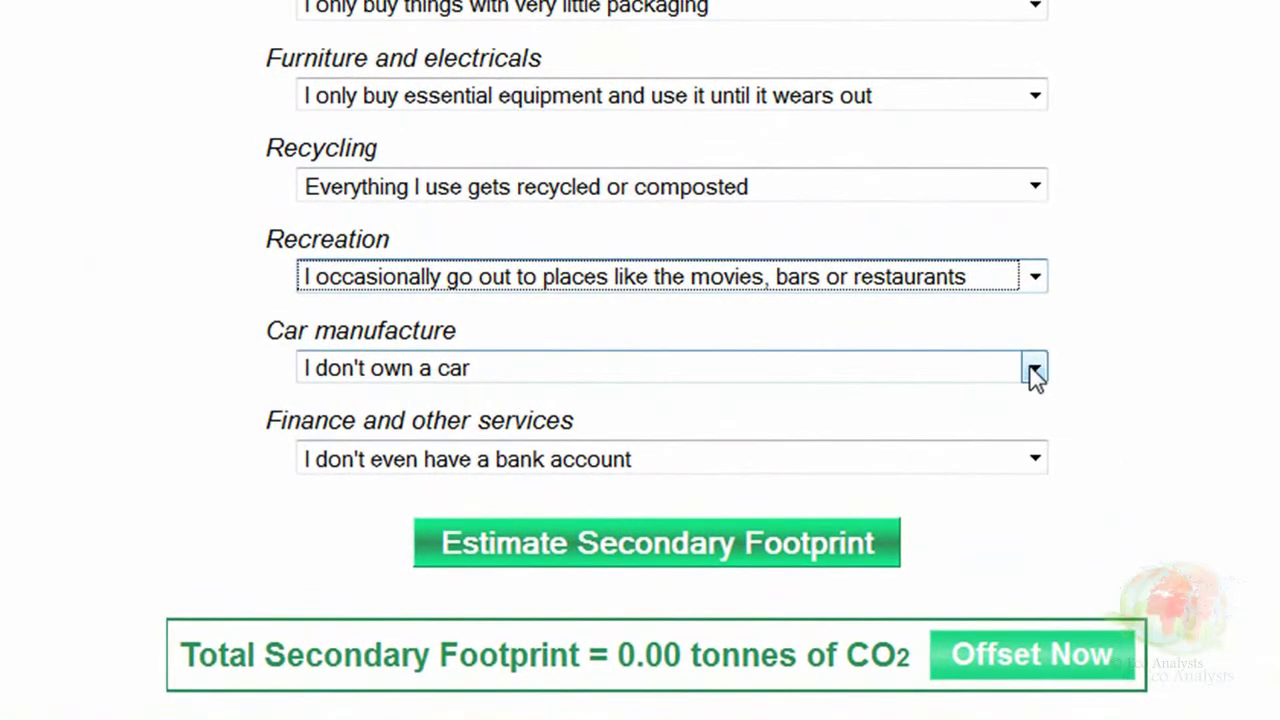
left_click(1035, 370)
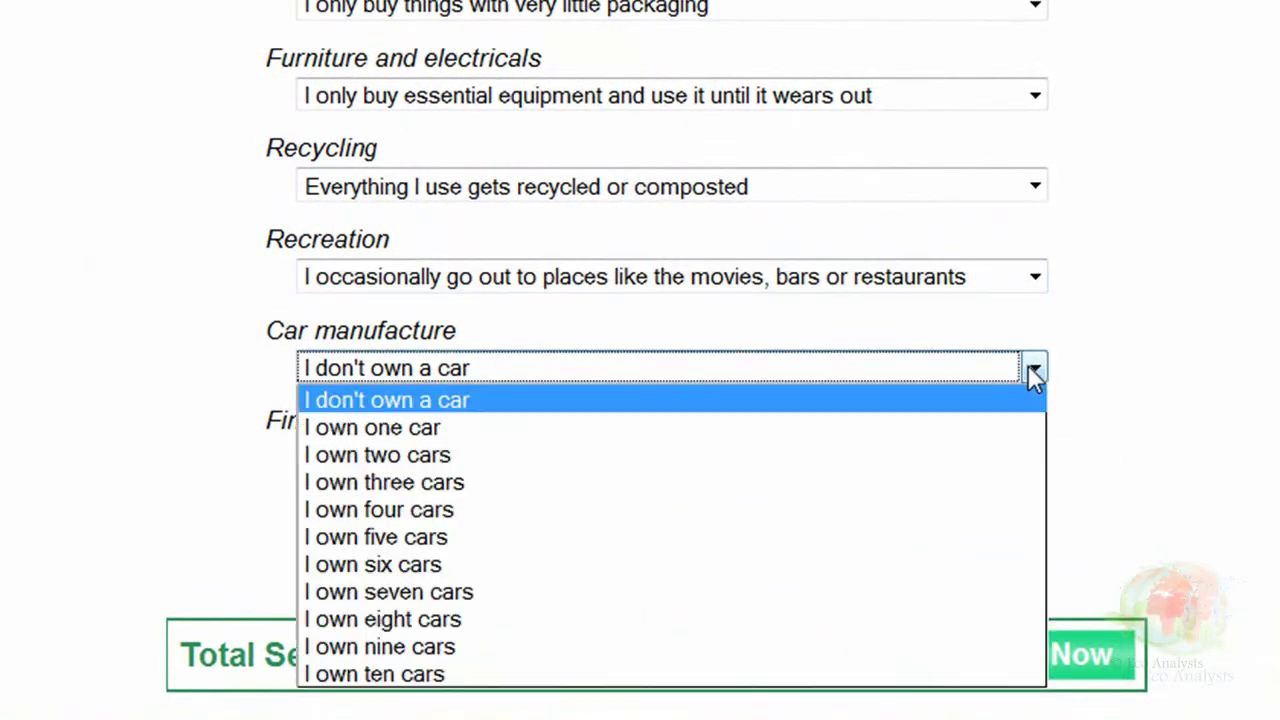
left_click(985, 457)
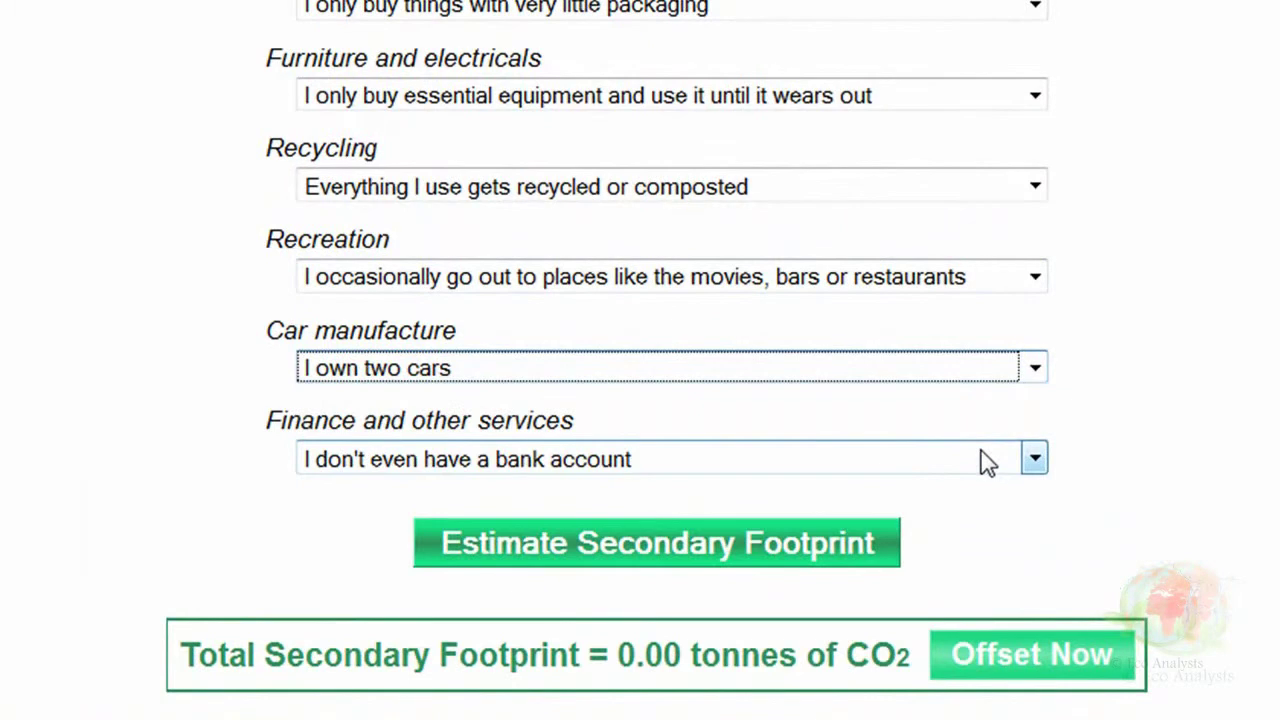
Estimate the secondary footprint with "I don't even have a bank account" for finance and other services, and show the overall results.
left_click(1035, 460)
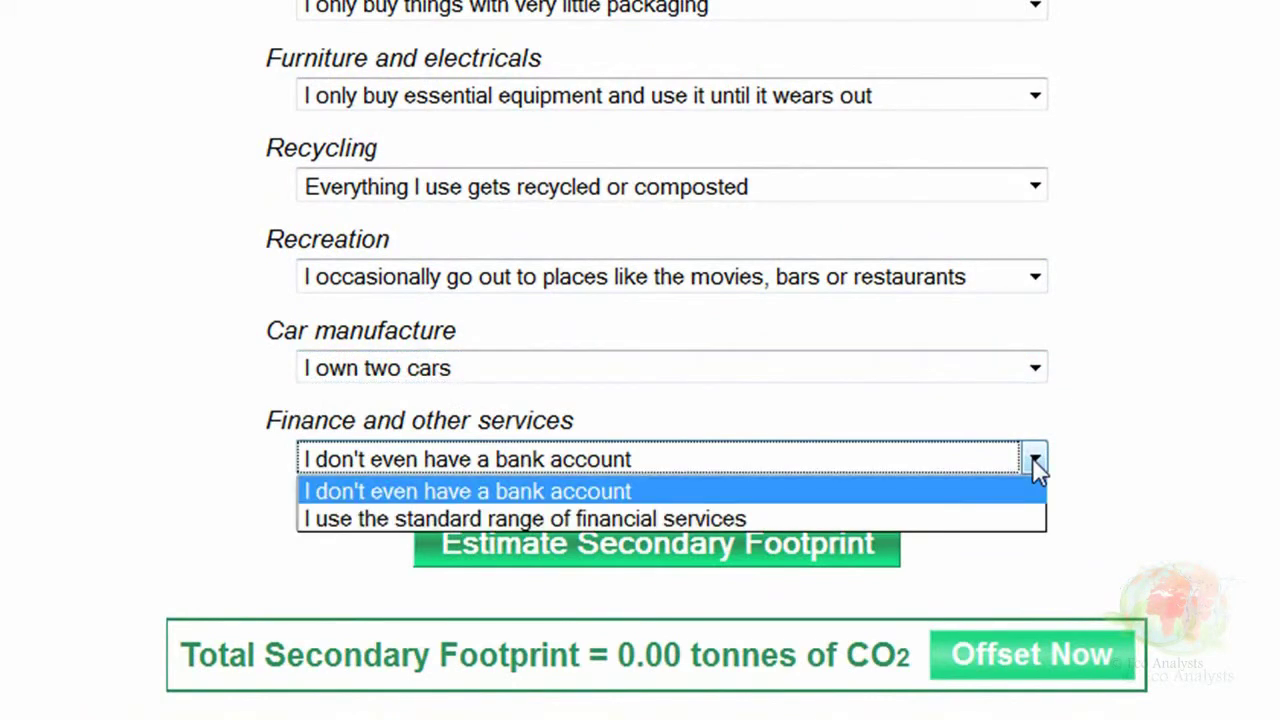
left_click(1033, 498)
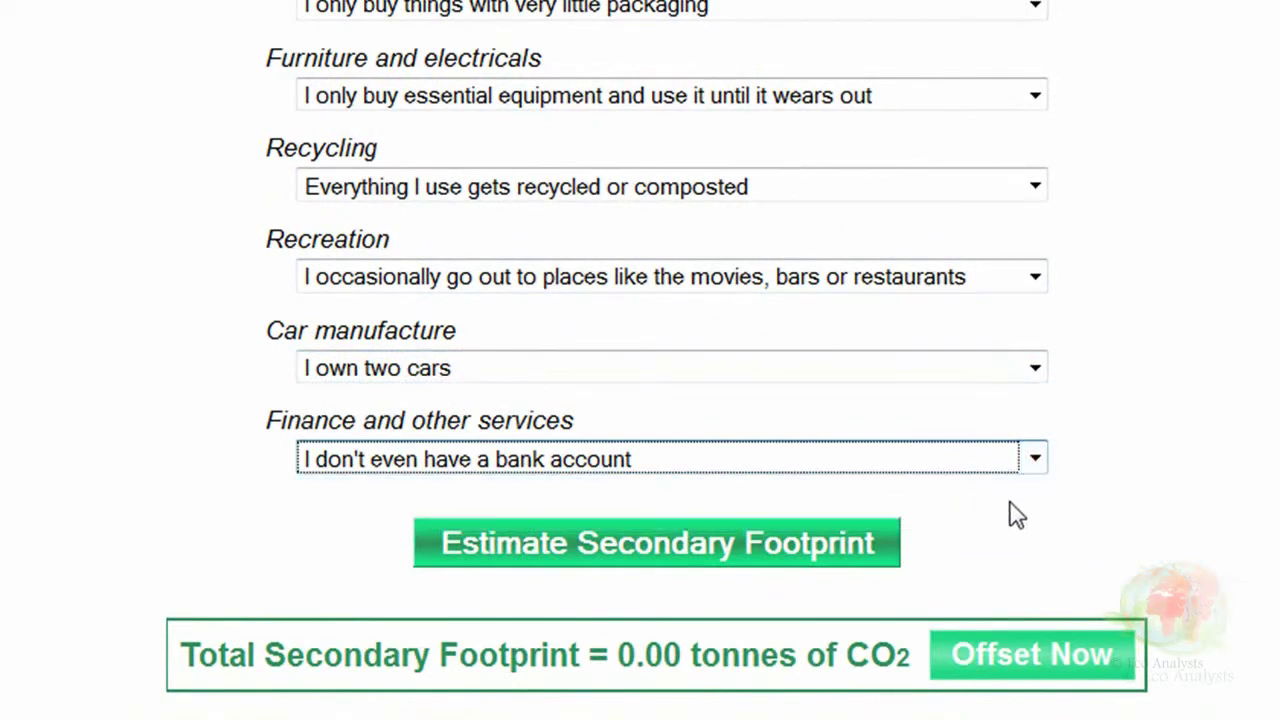
left_click(884, 547)
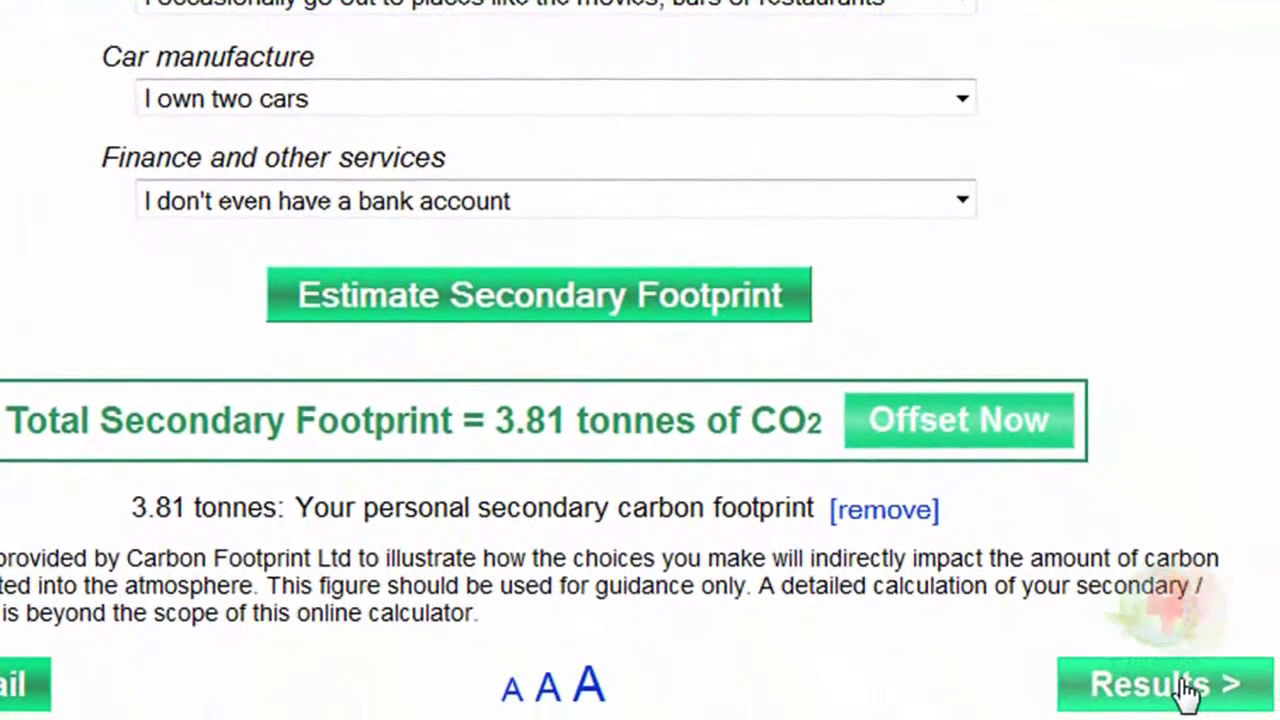
left_click(1181, 690)
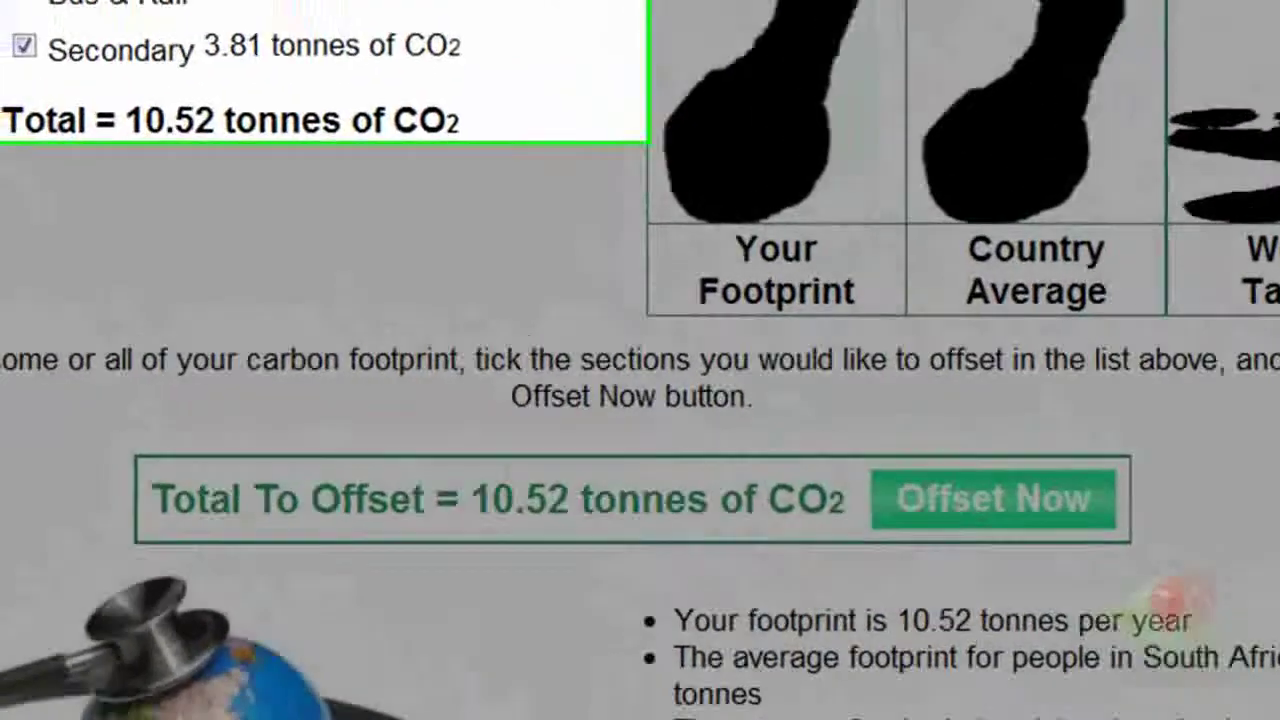